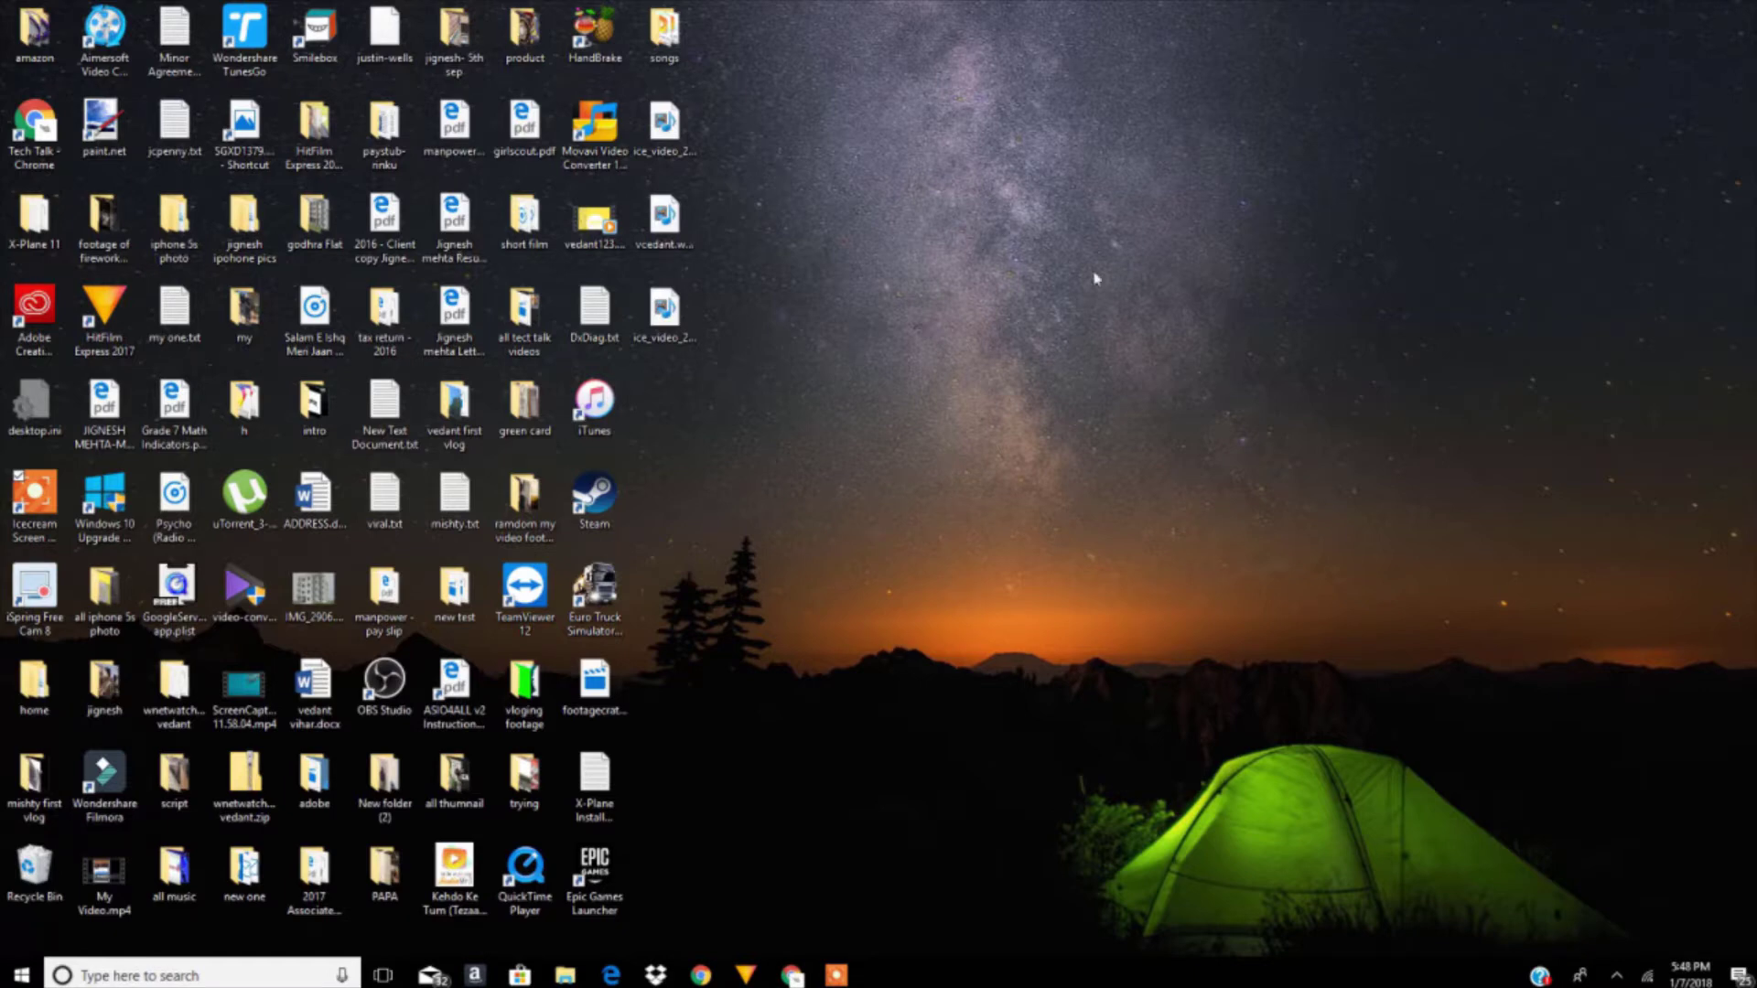
Open the HitFilm Express project and scrub the IMG_4630.MOV clip to preview its frames.
drag(1113, 237, 1141, 381)
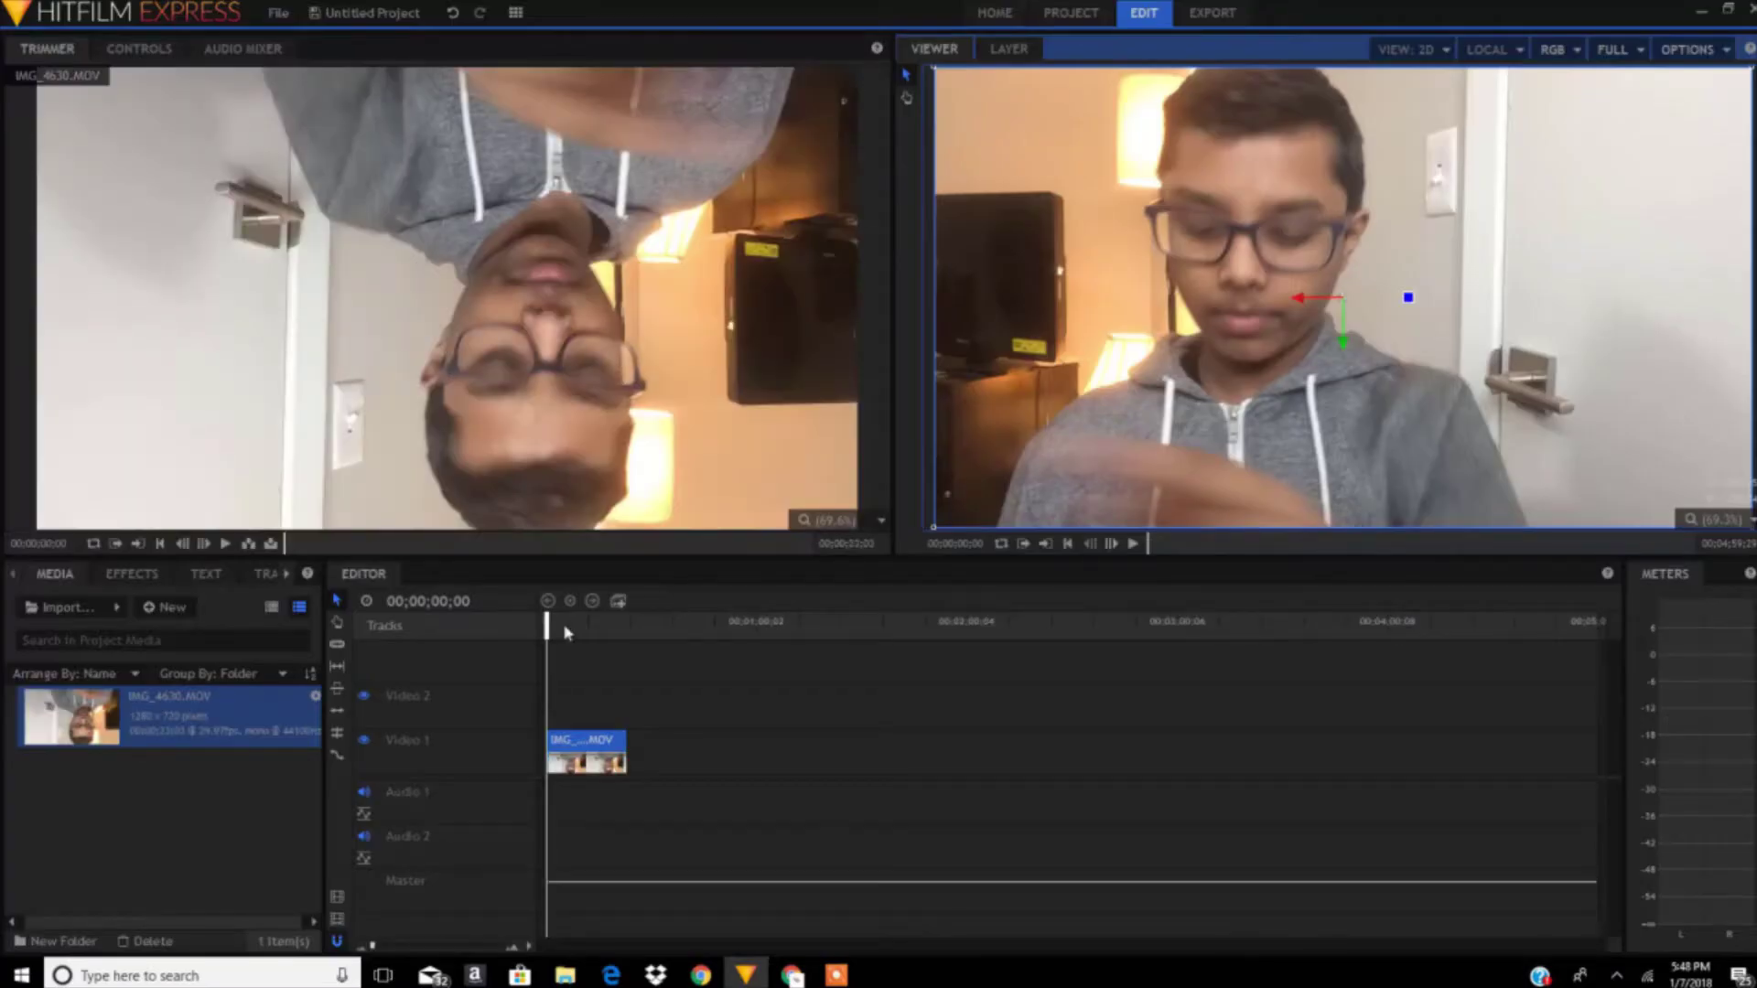
drag(545, 628, 436, 639)
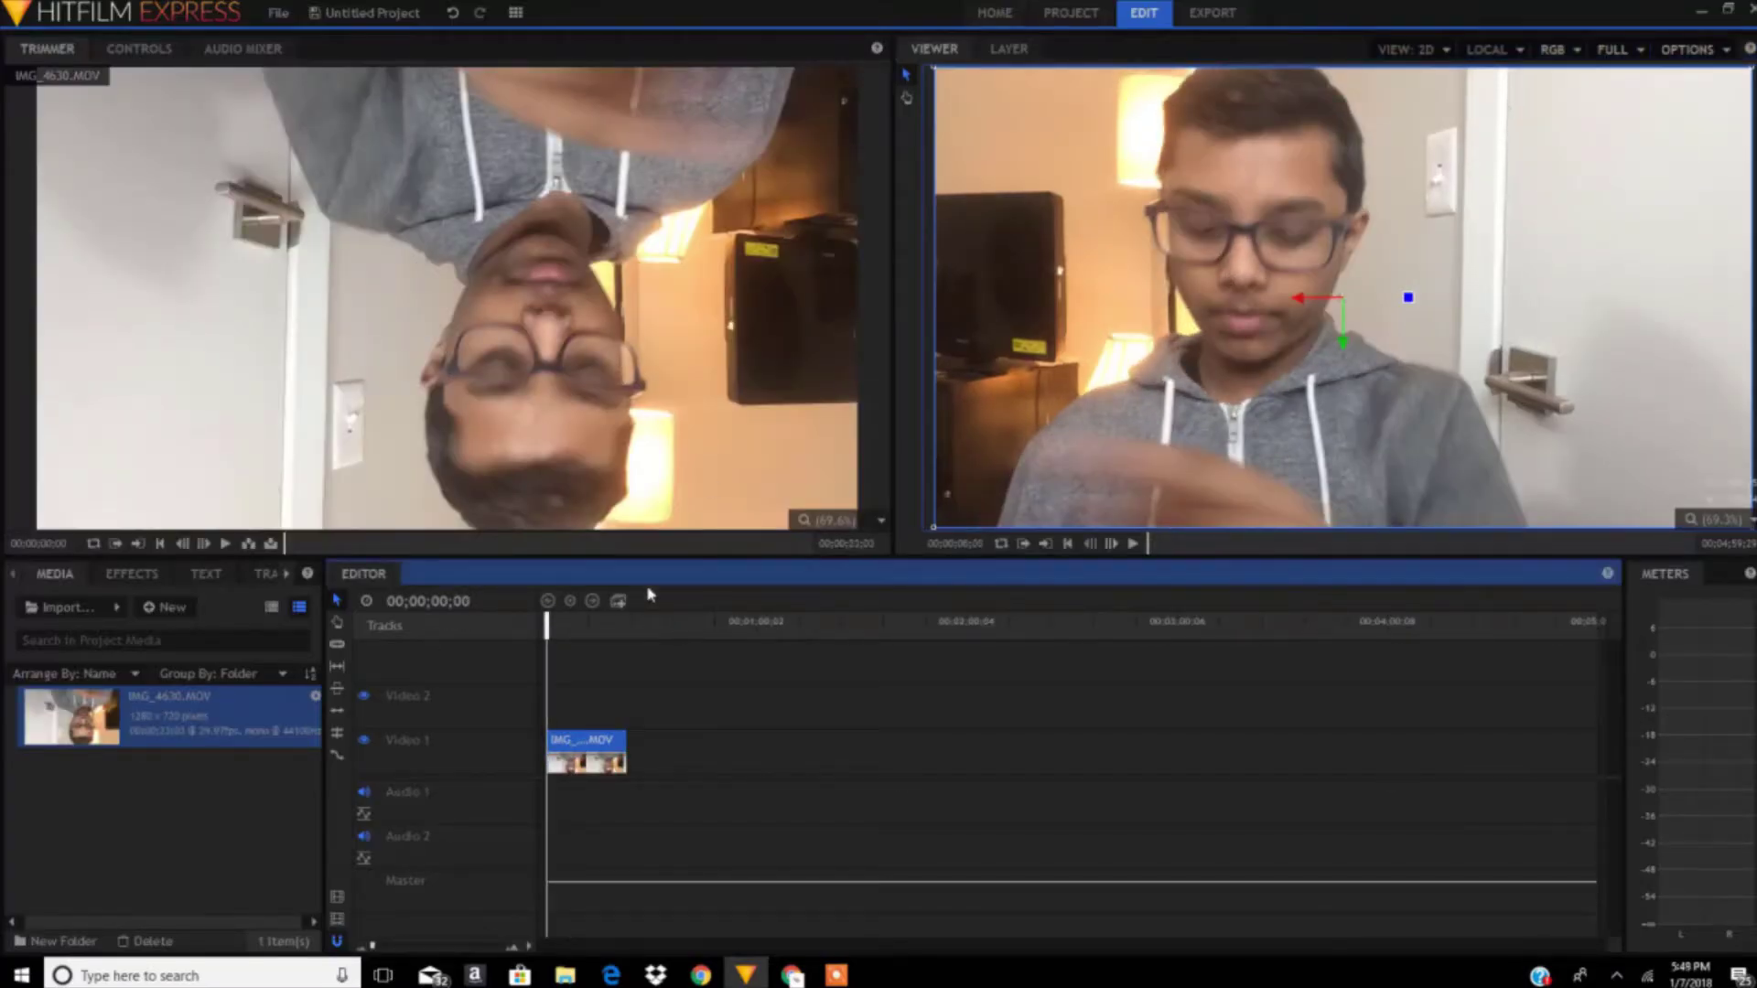
drag(593, 639, 268, 634)
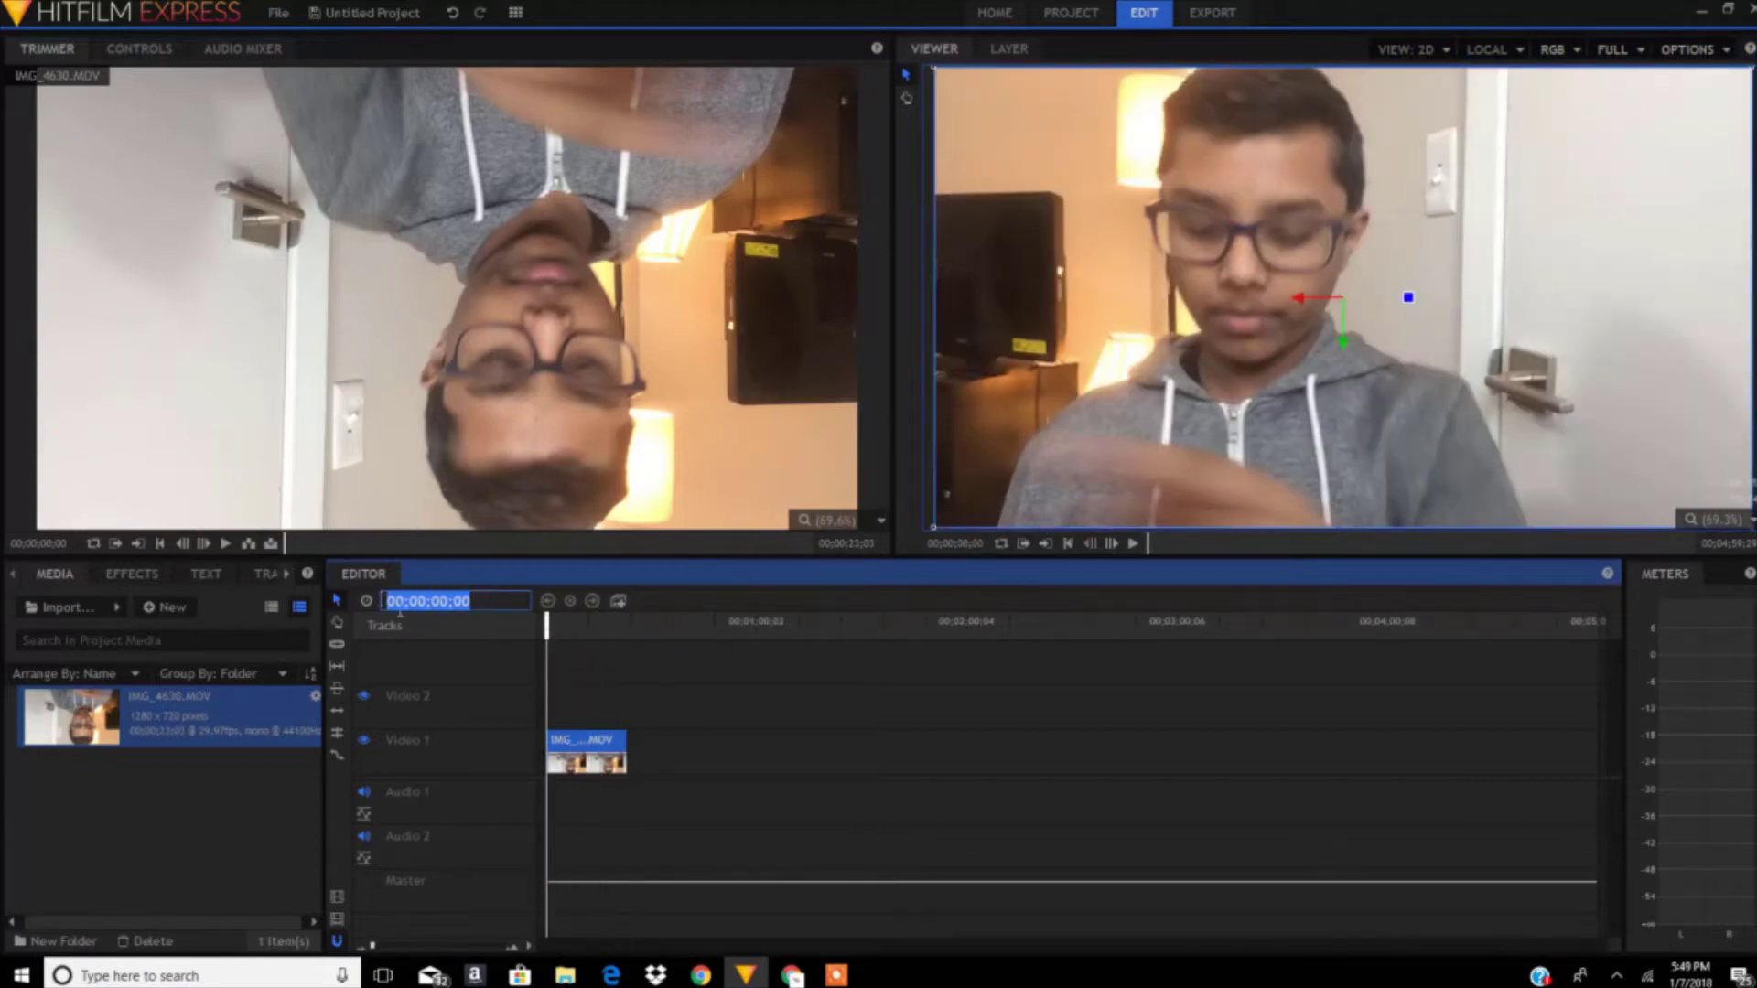
click(655, 691)
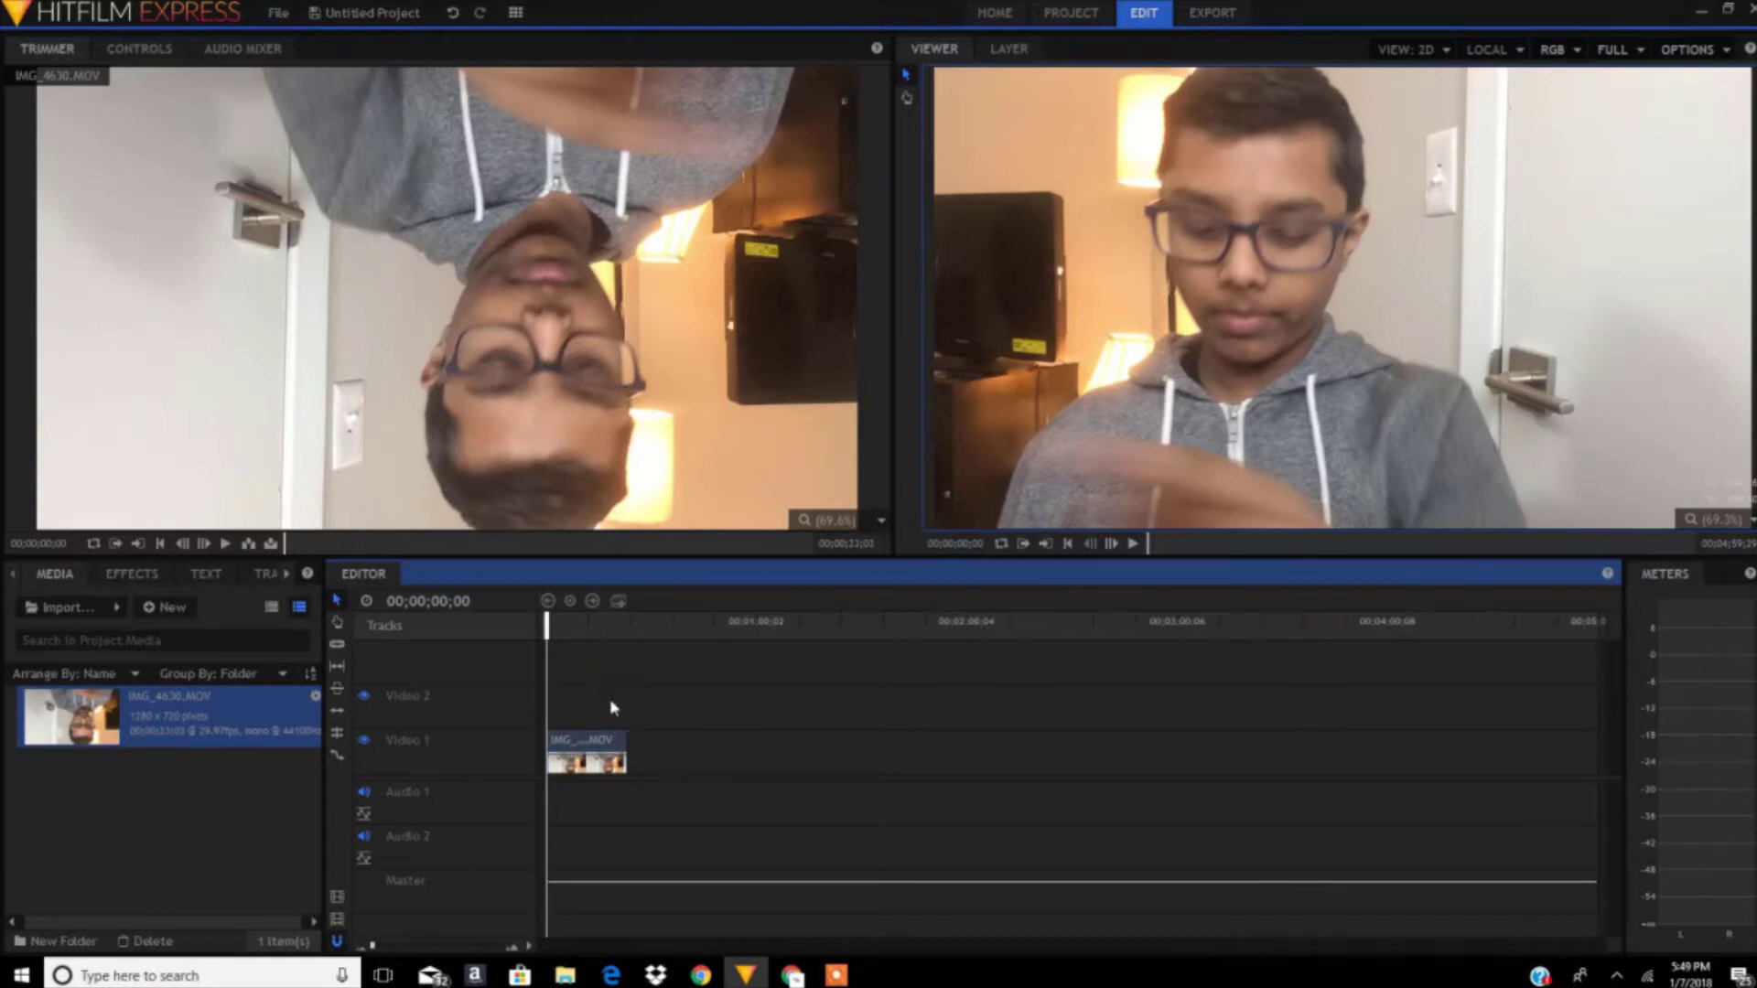
click(613, 746)
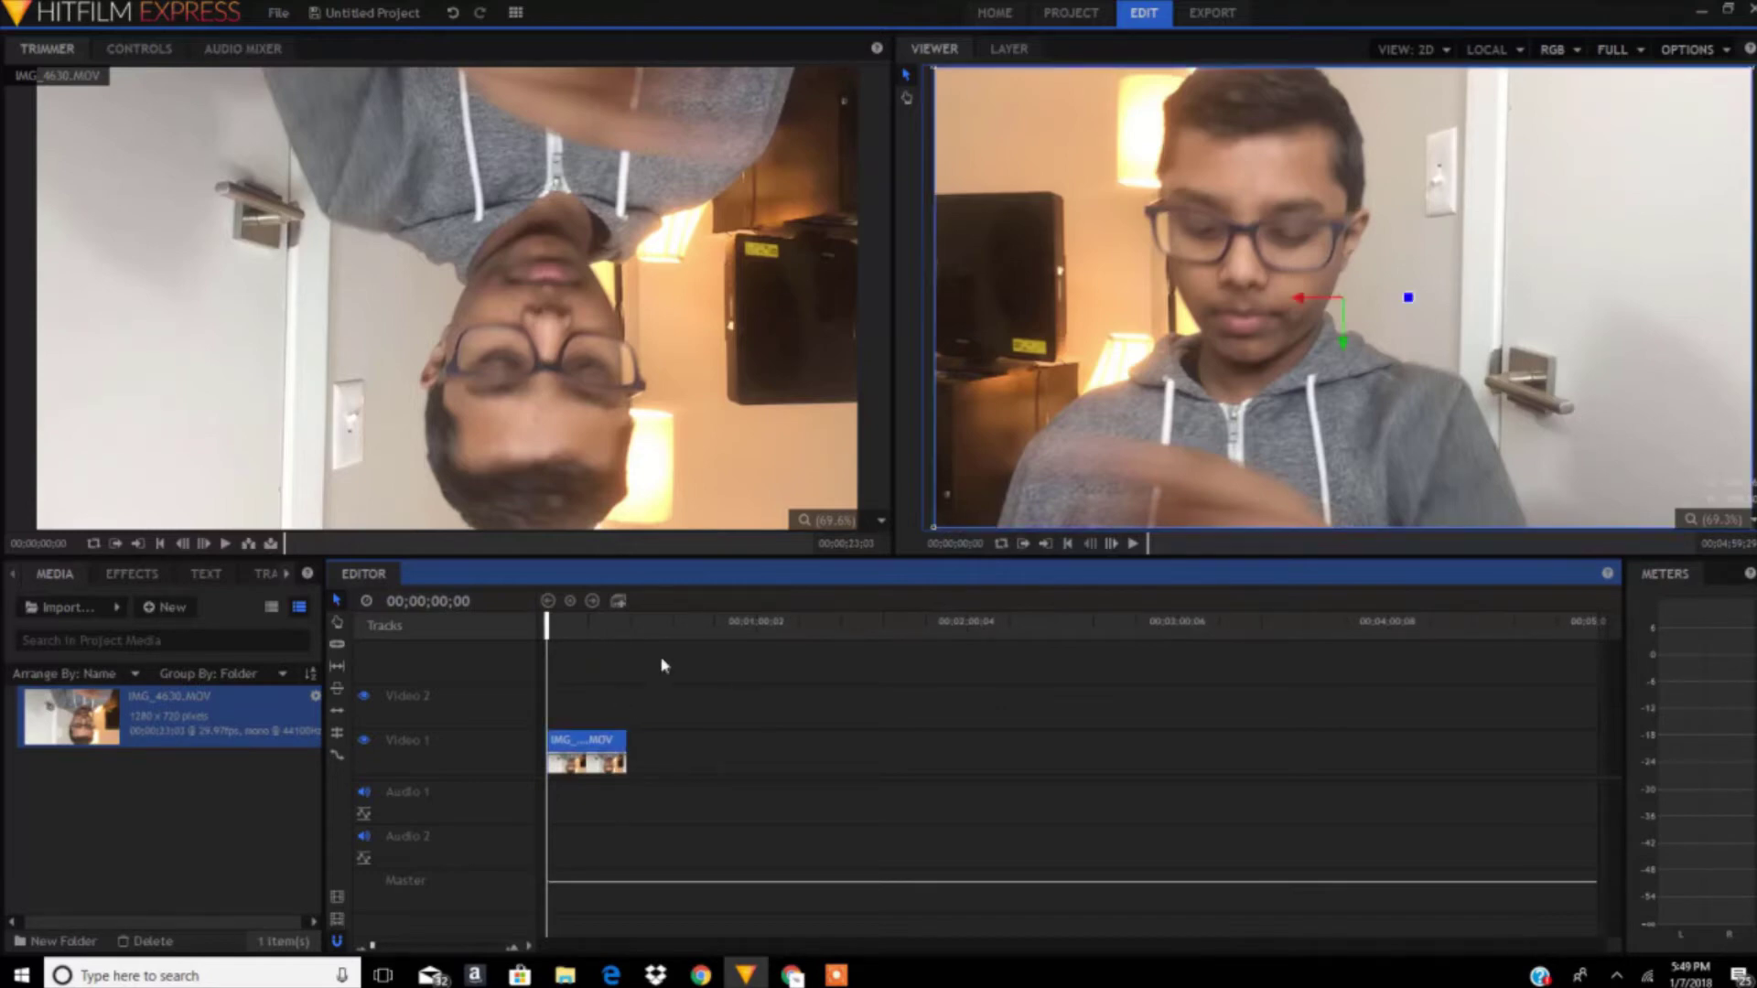
click(689, 672)
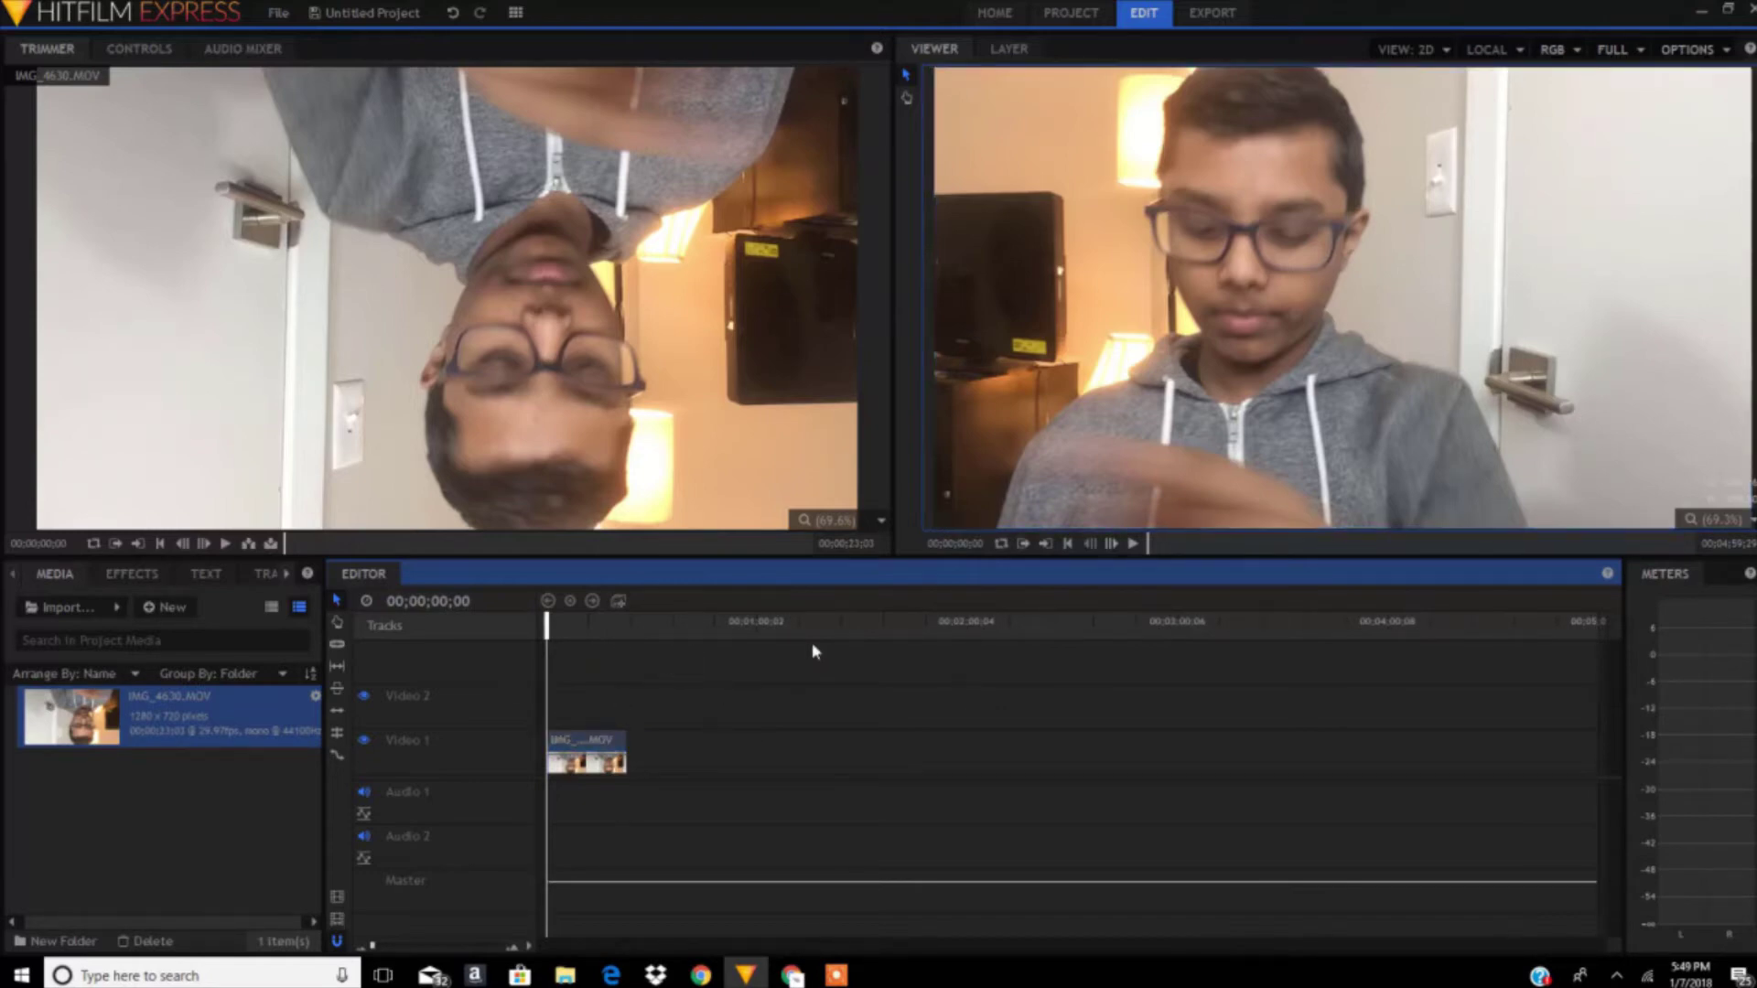
right_click(608, 741)
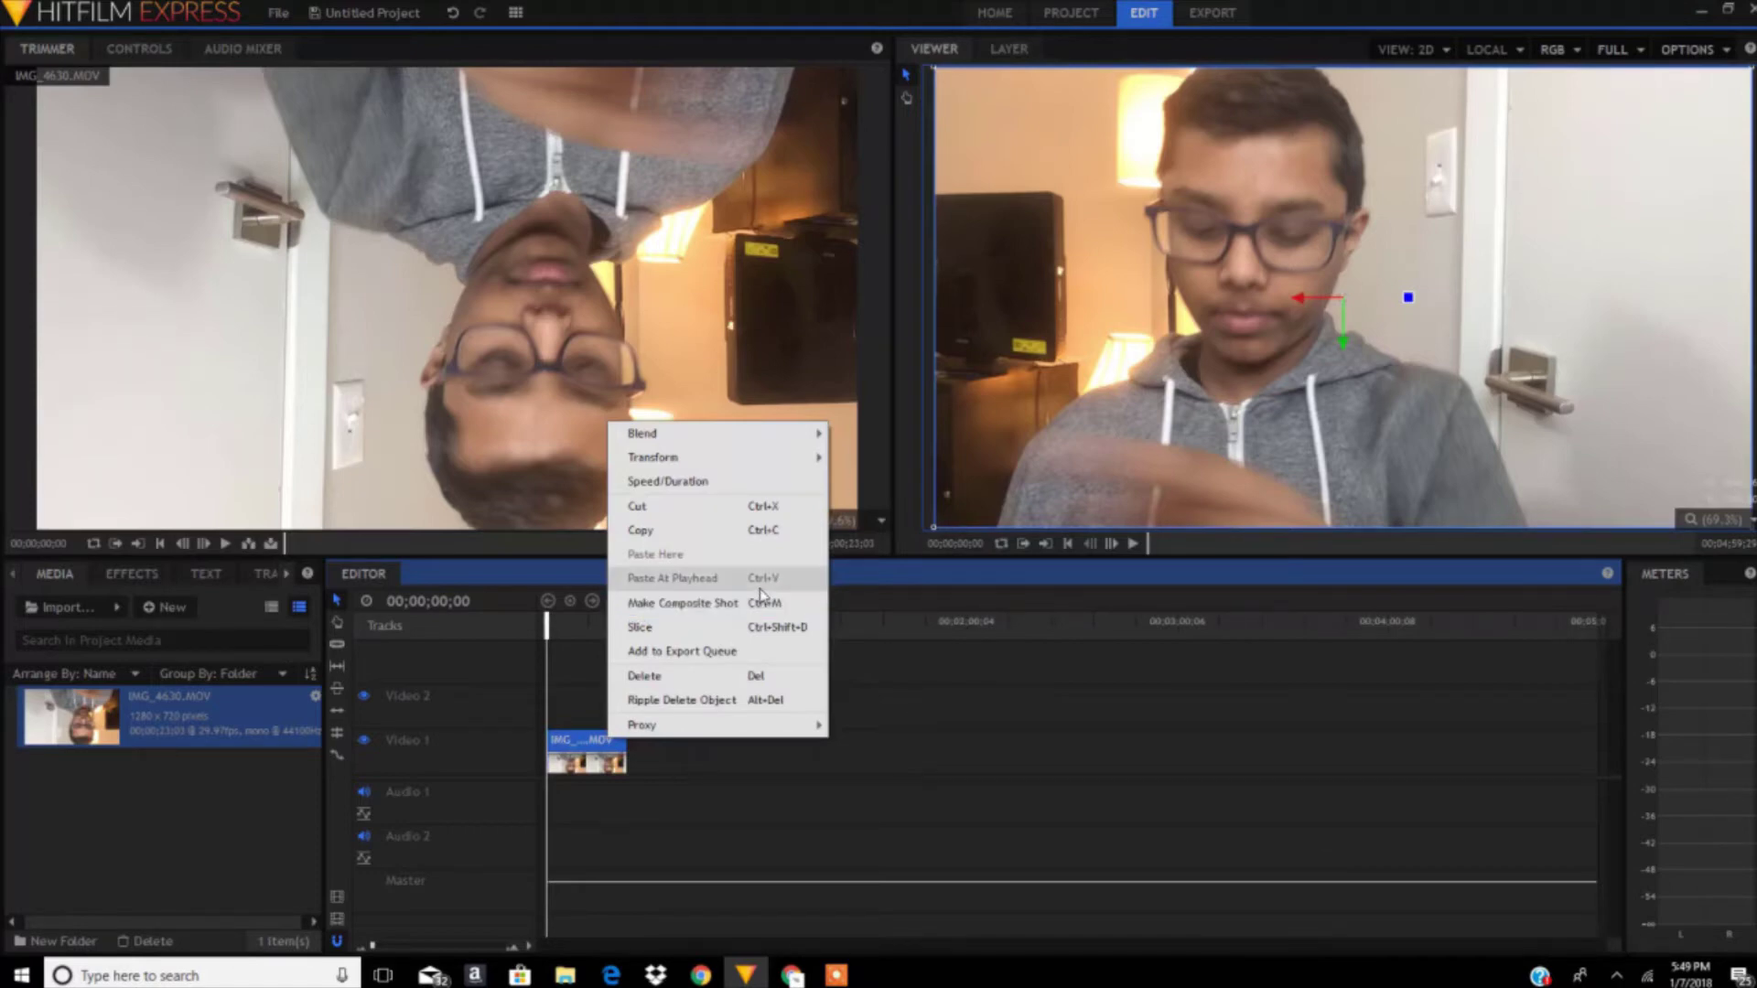
click(1023, 707)
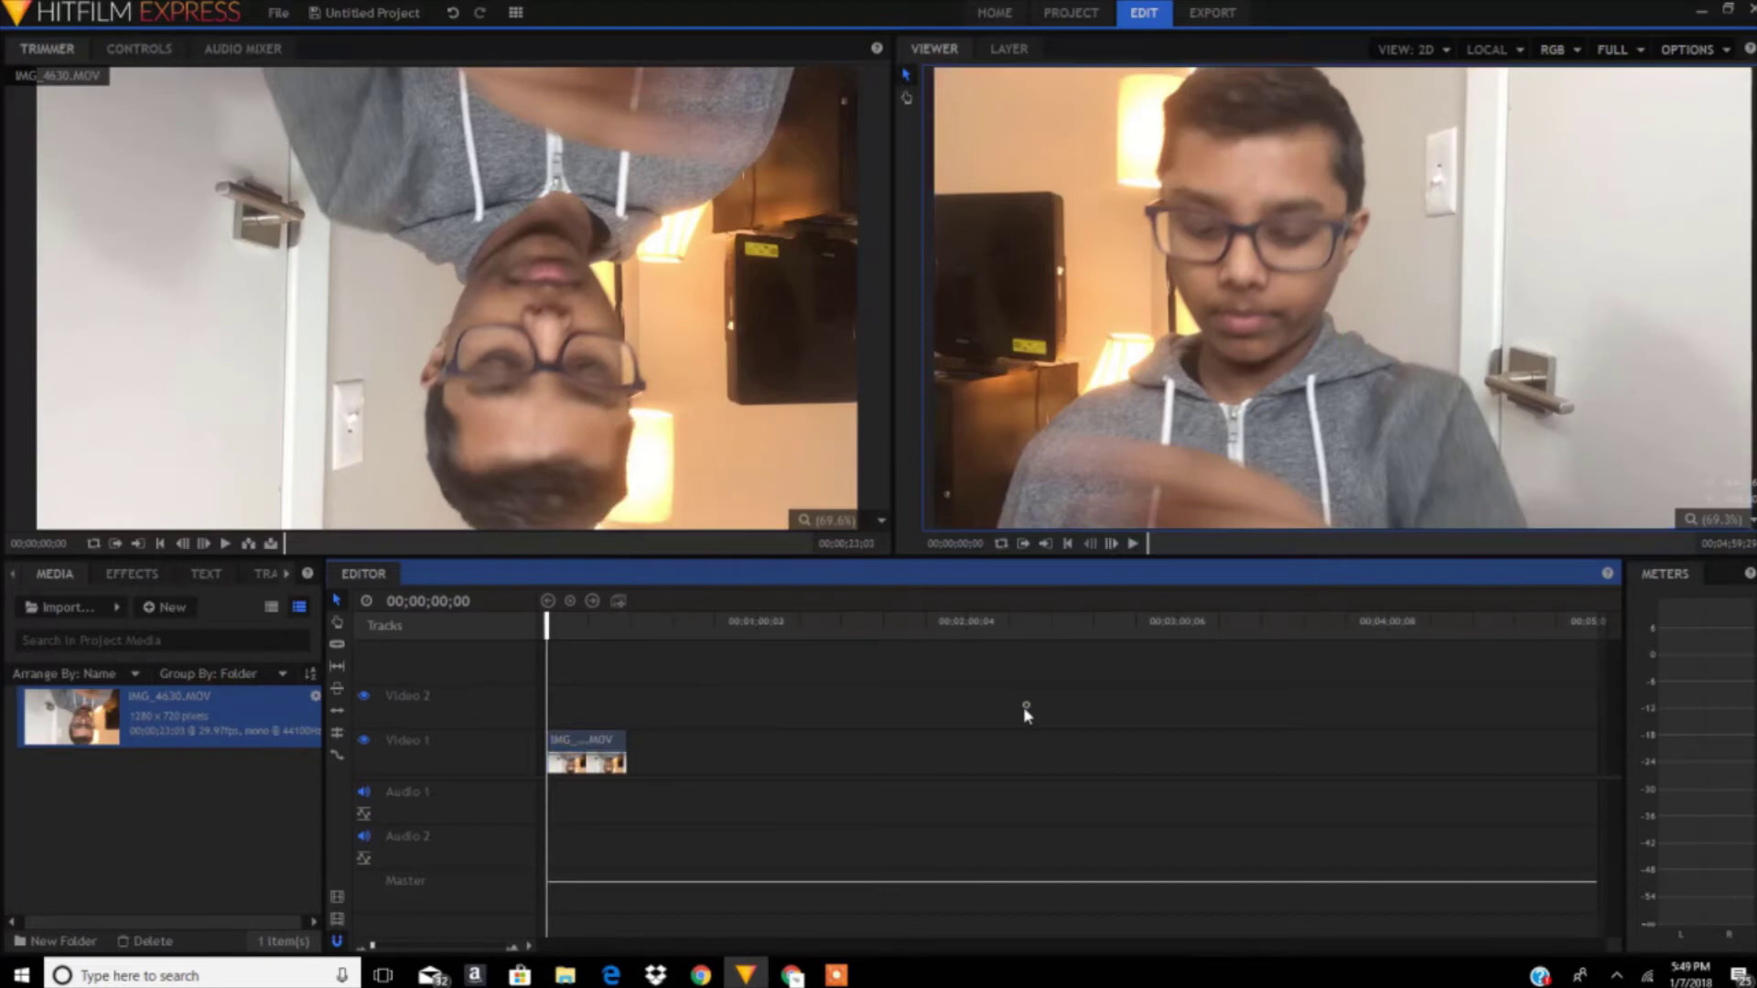
right_click(591, 738)
Convert IMG_4630.MOV into a composite shot, replacing the default name with a new one.
click(760, 602)
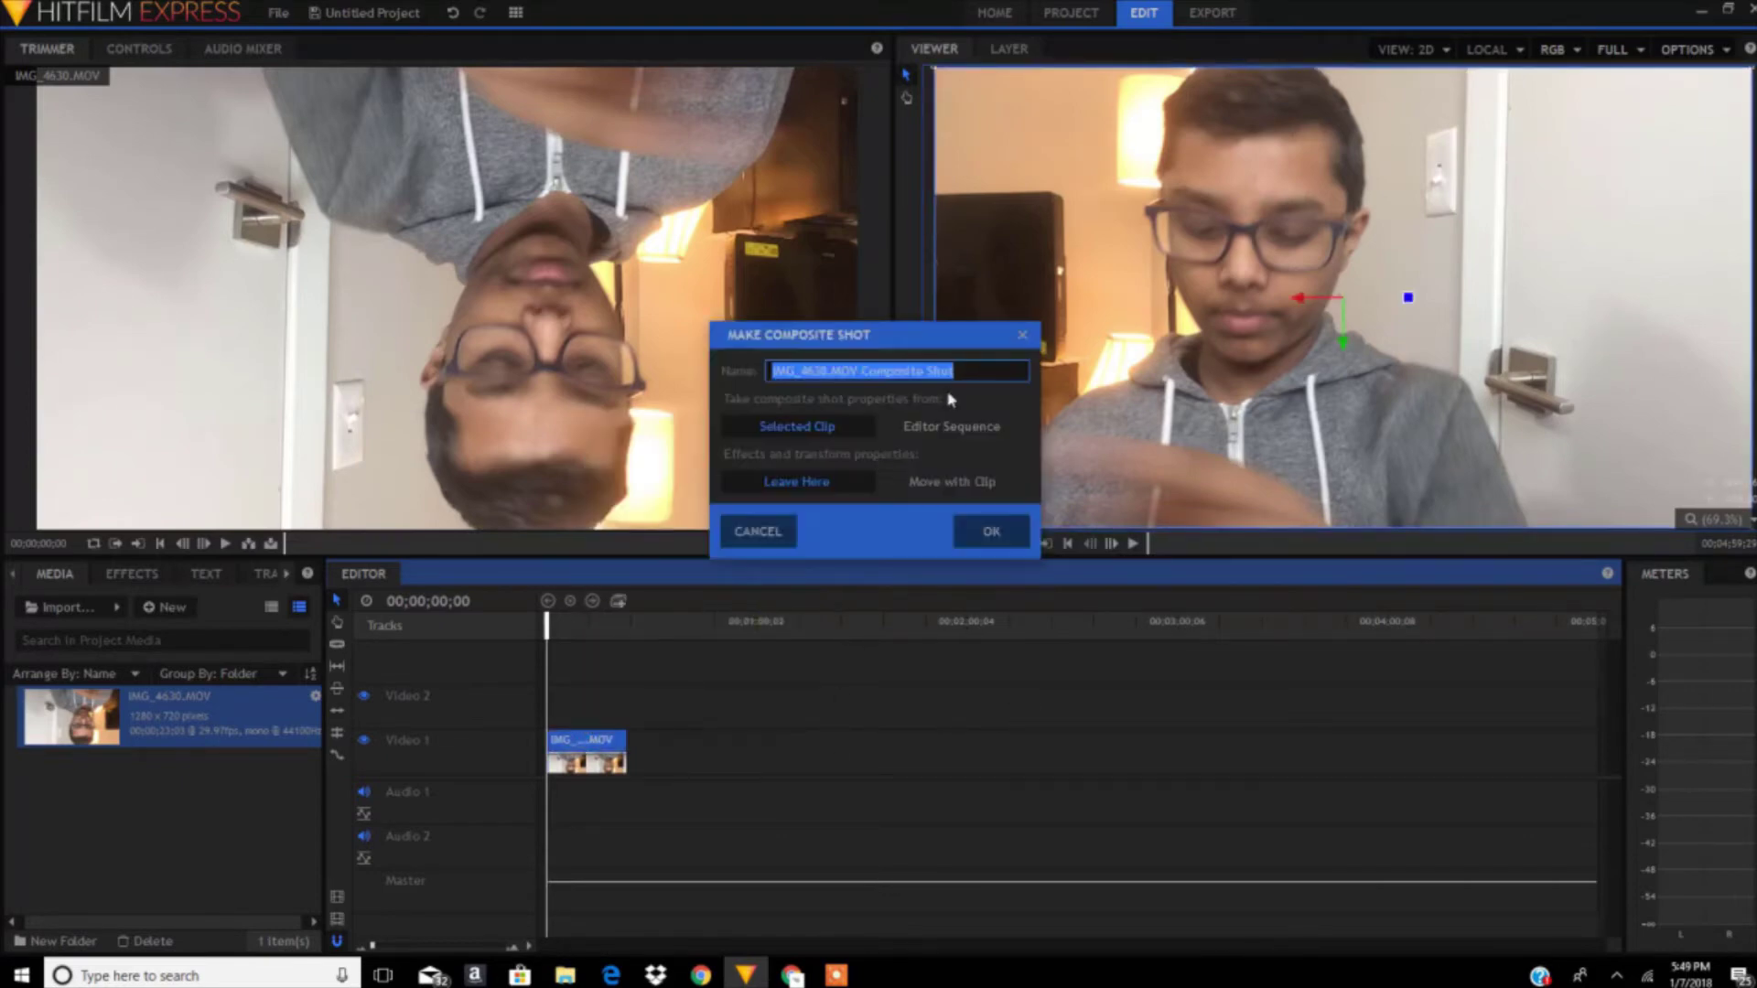
click(742, 378)
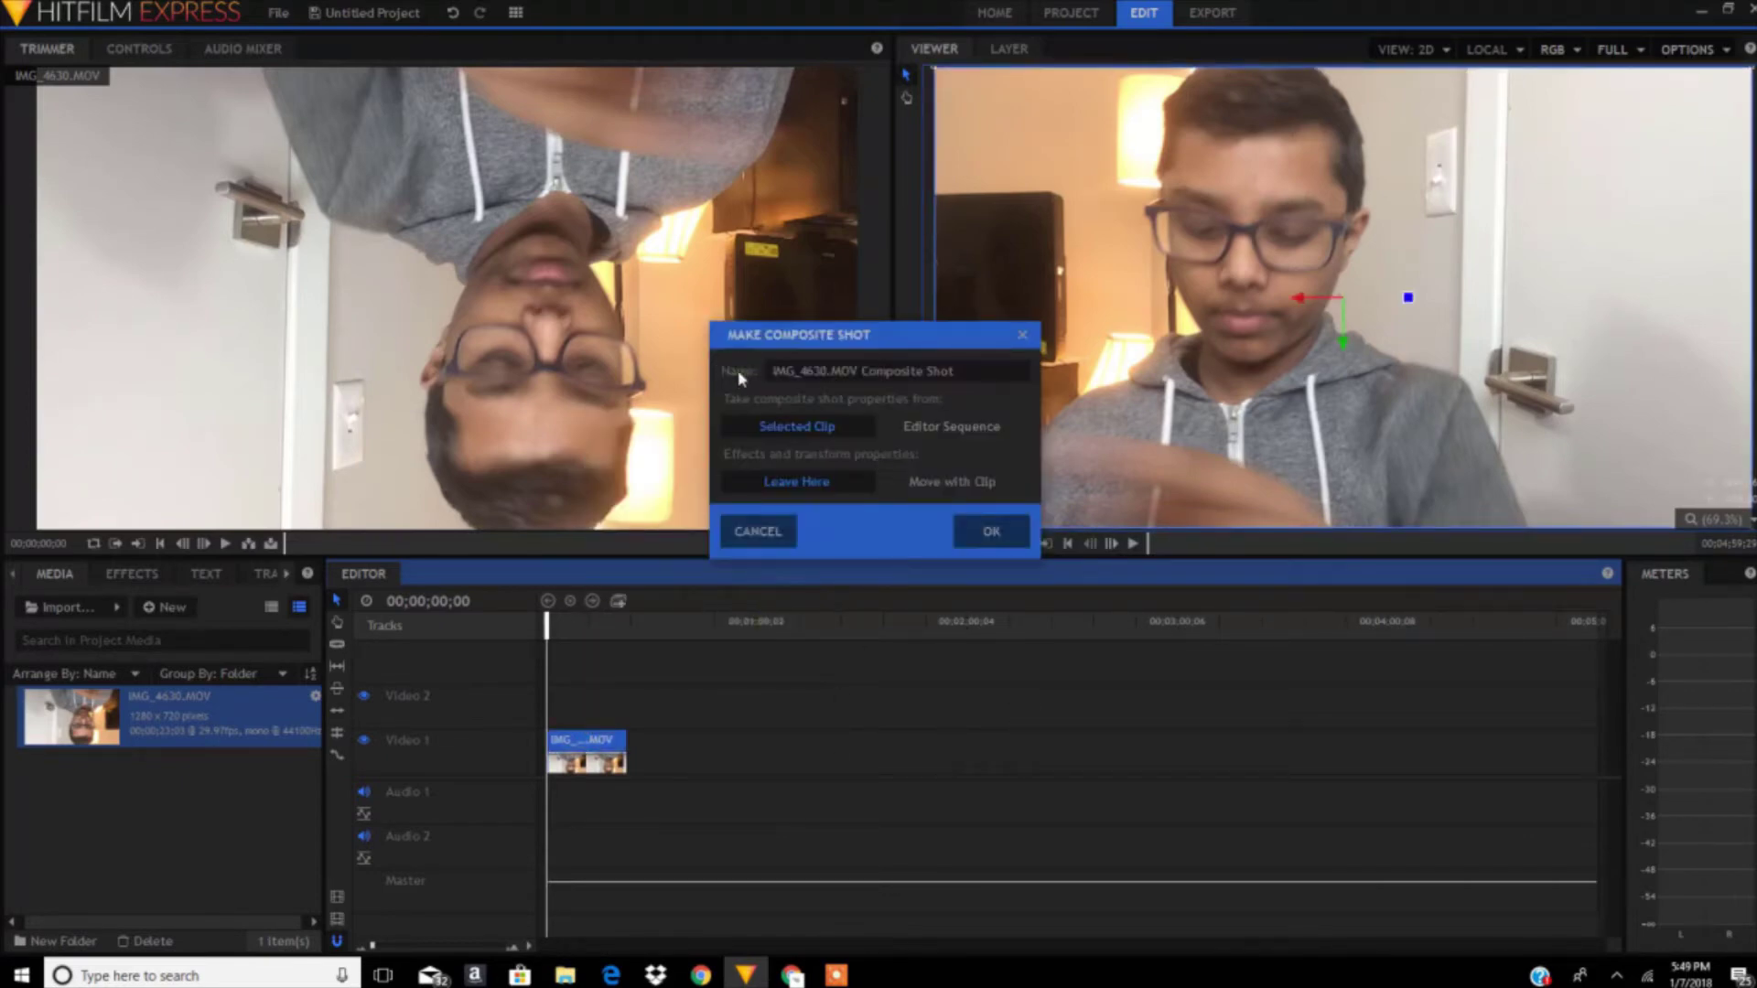
click(915, 375)
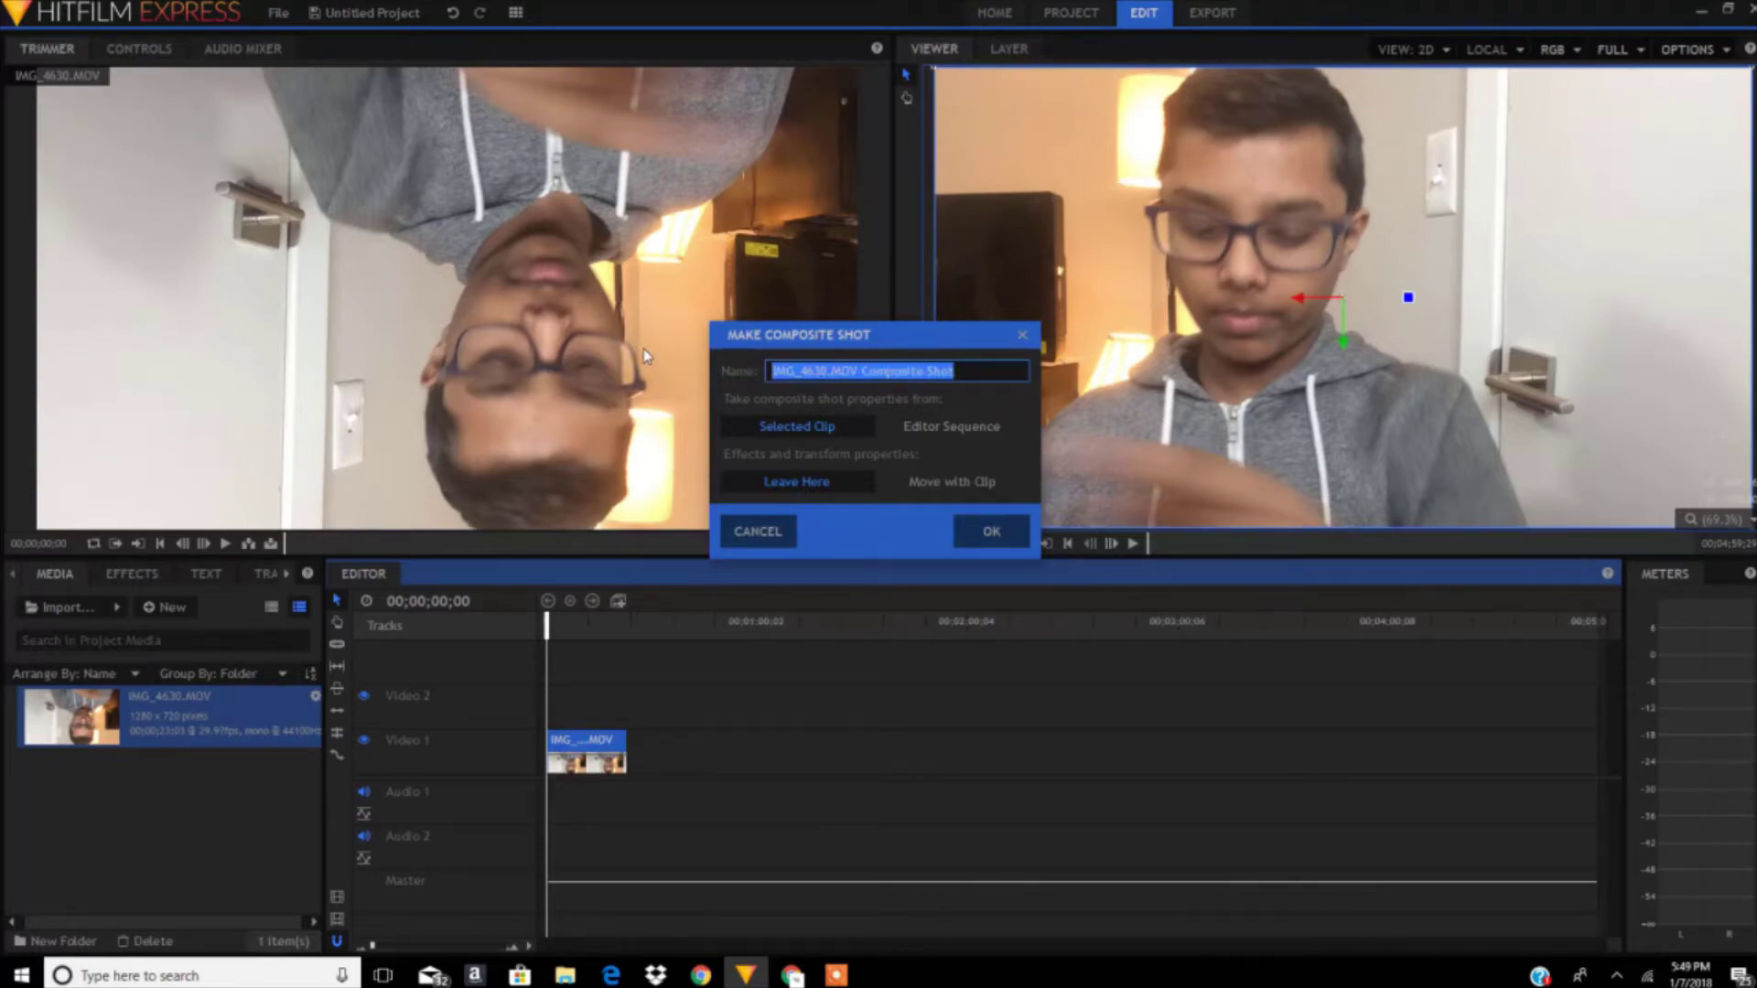
text(flip)
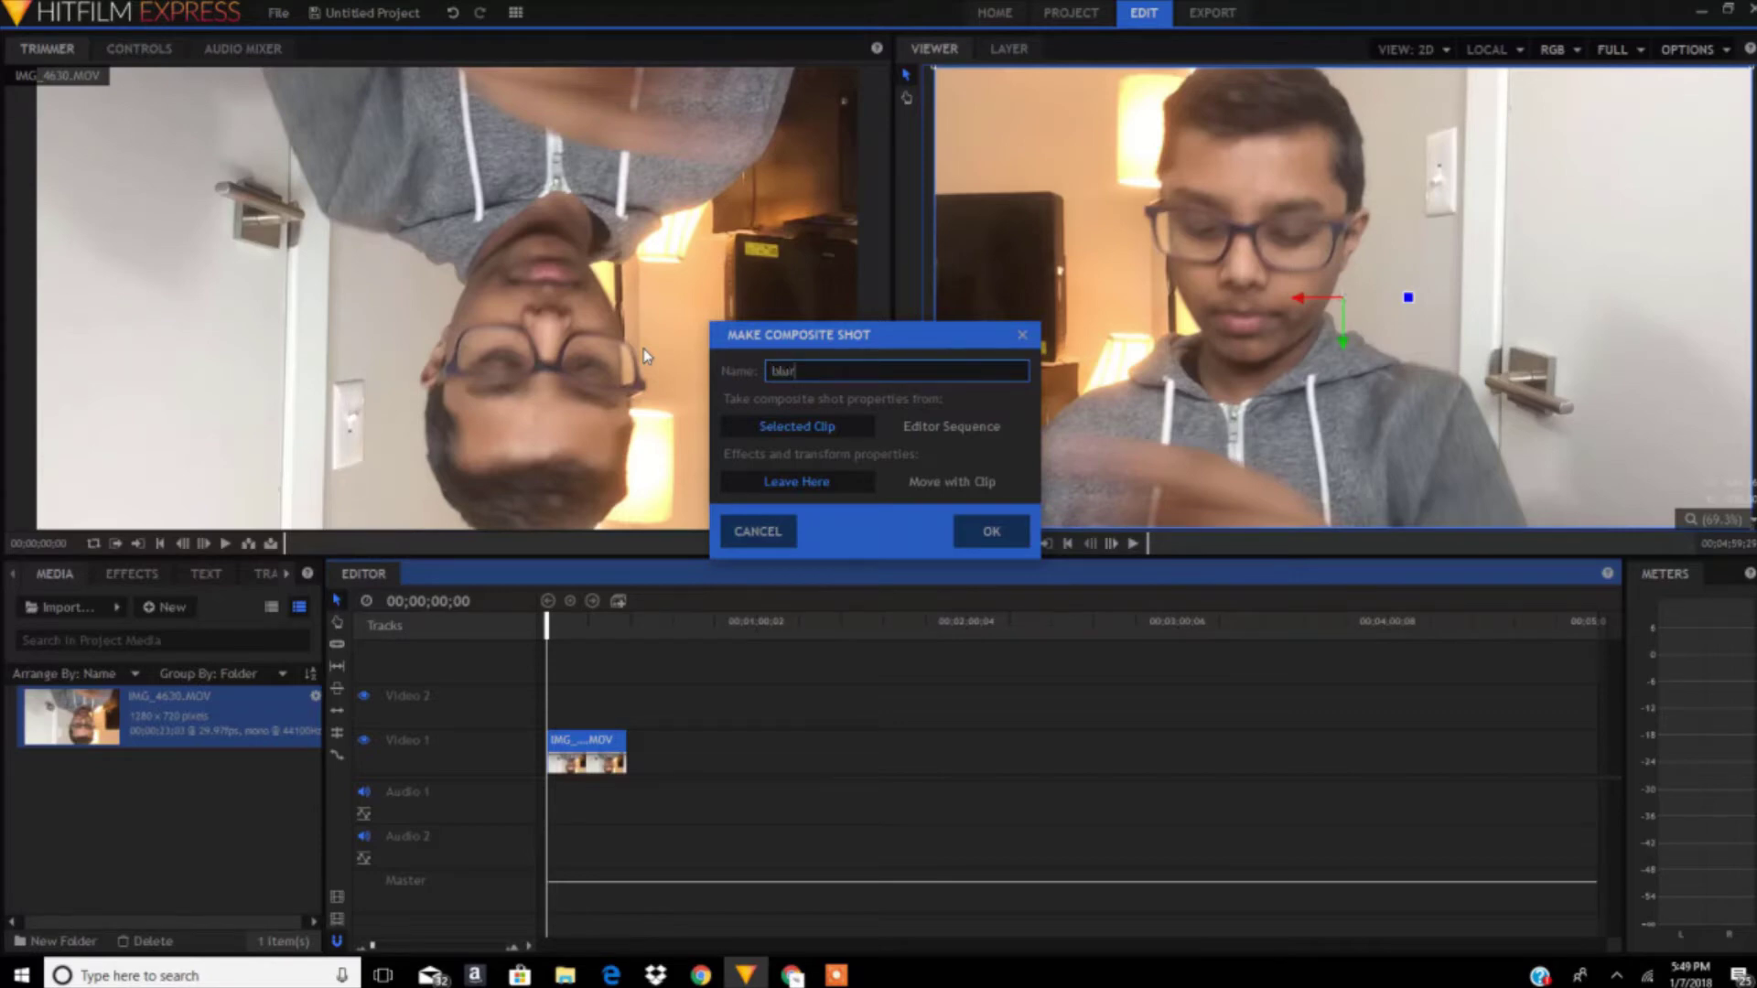
key(Return)
Rotate the IMG_4630.MOV layer 180° upright and switch to the Compositing workspace layout.
click(1202, 352)
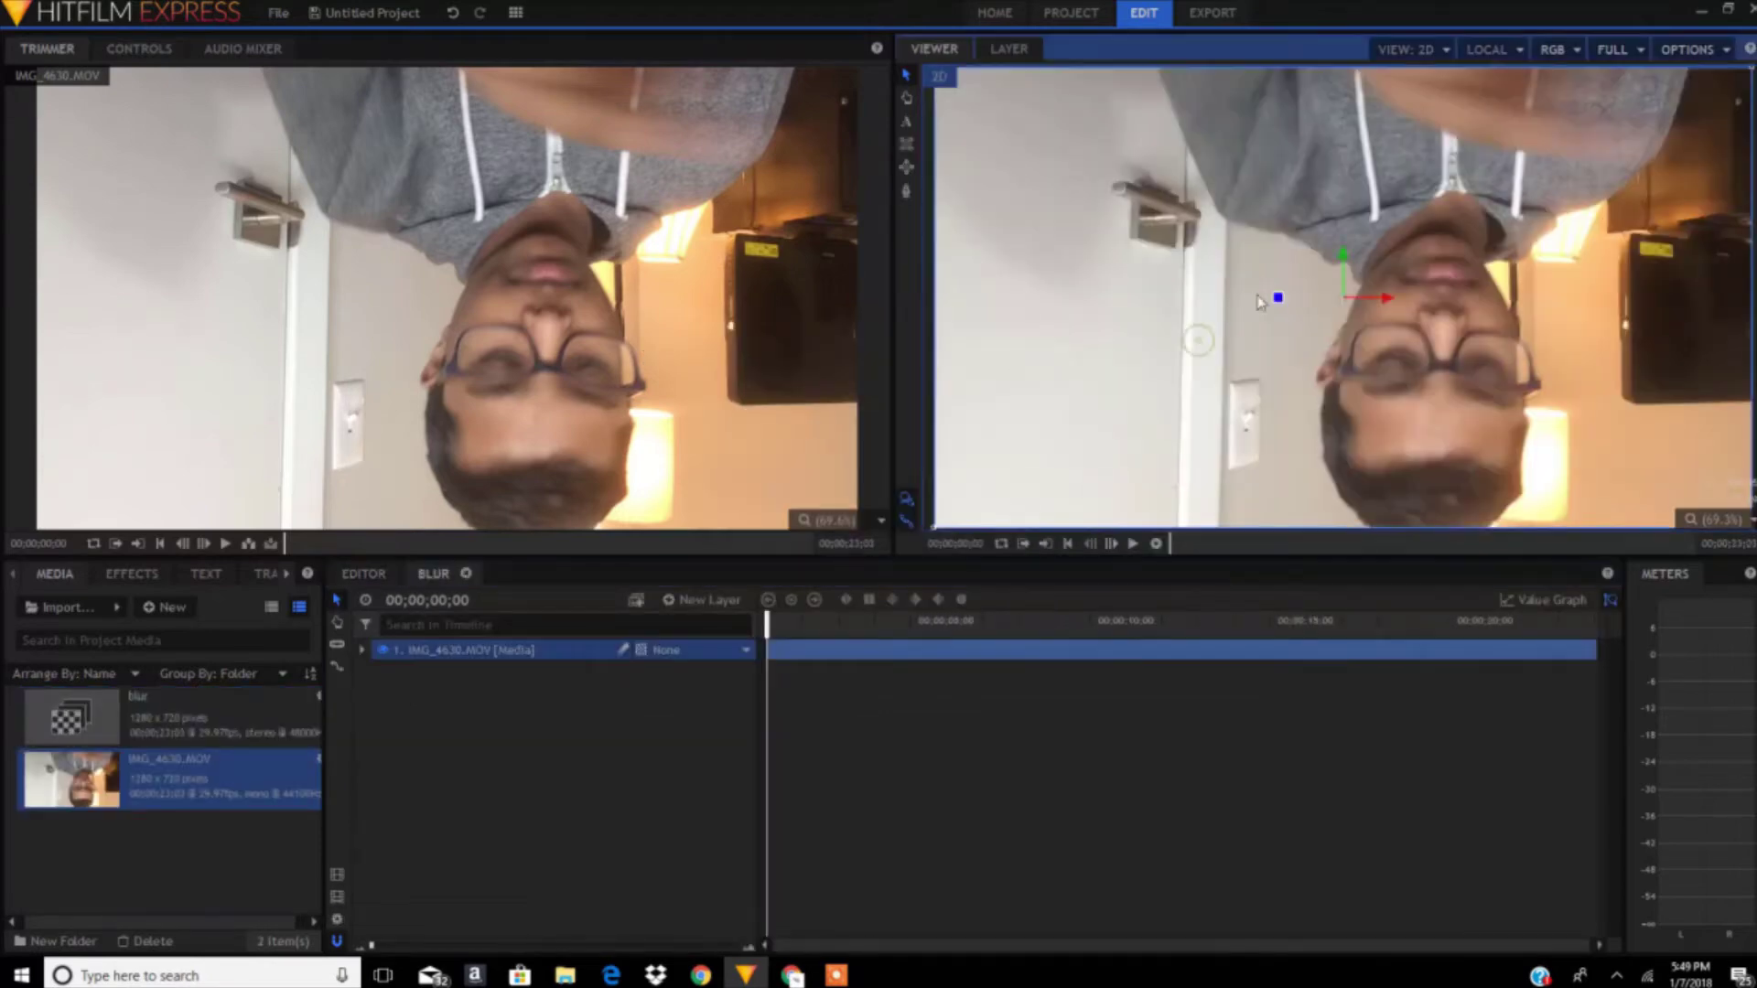
drag(1267, 294, 1468, 295)
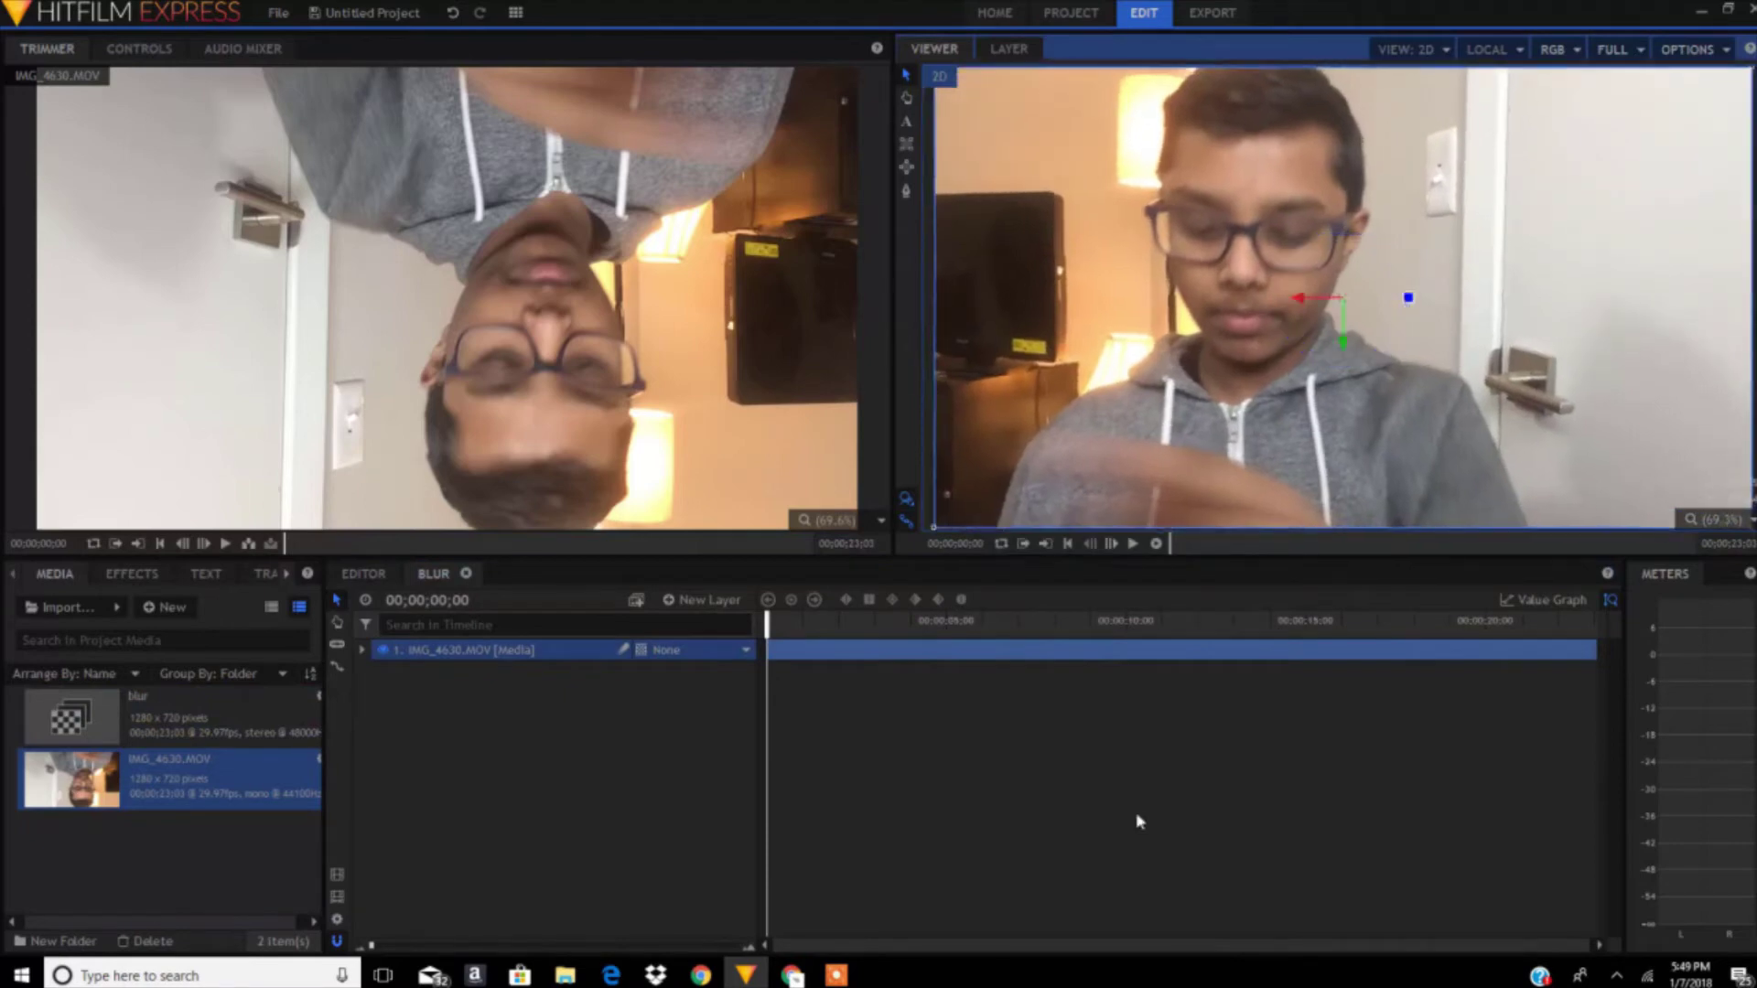
click(1137, 813)
click(534, 651)
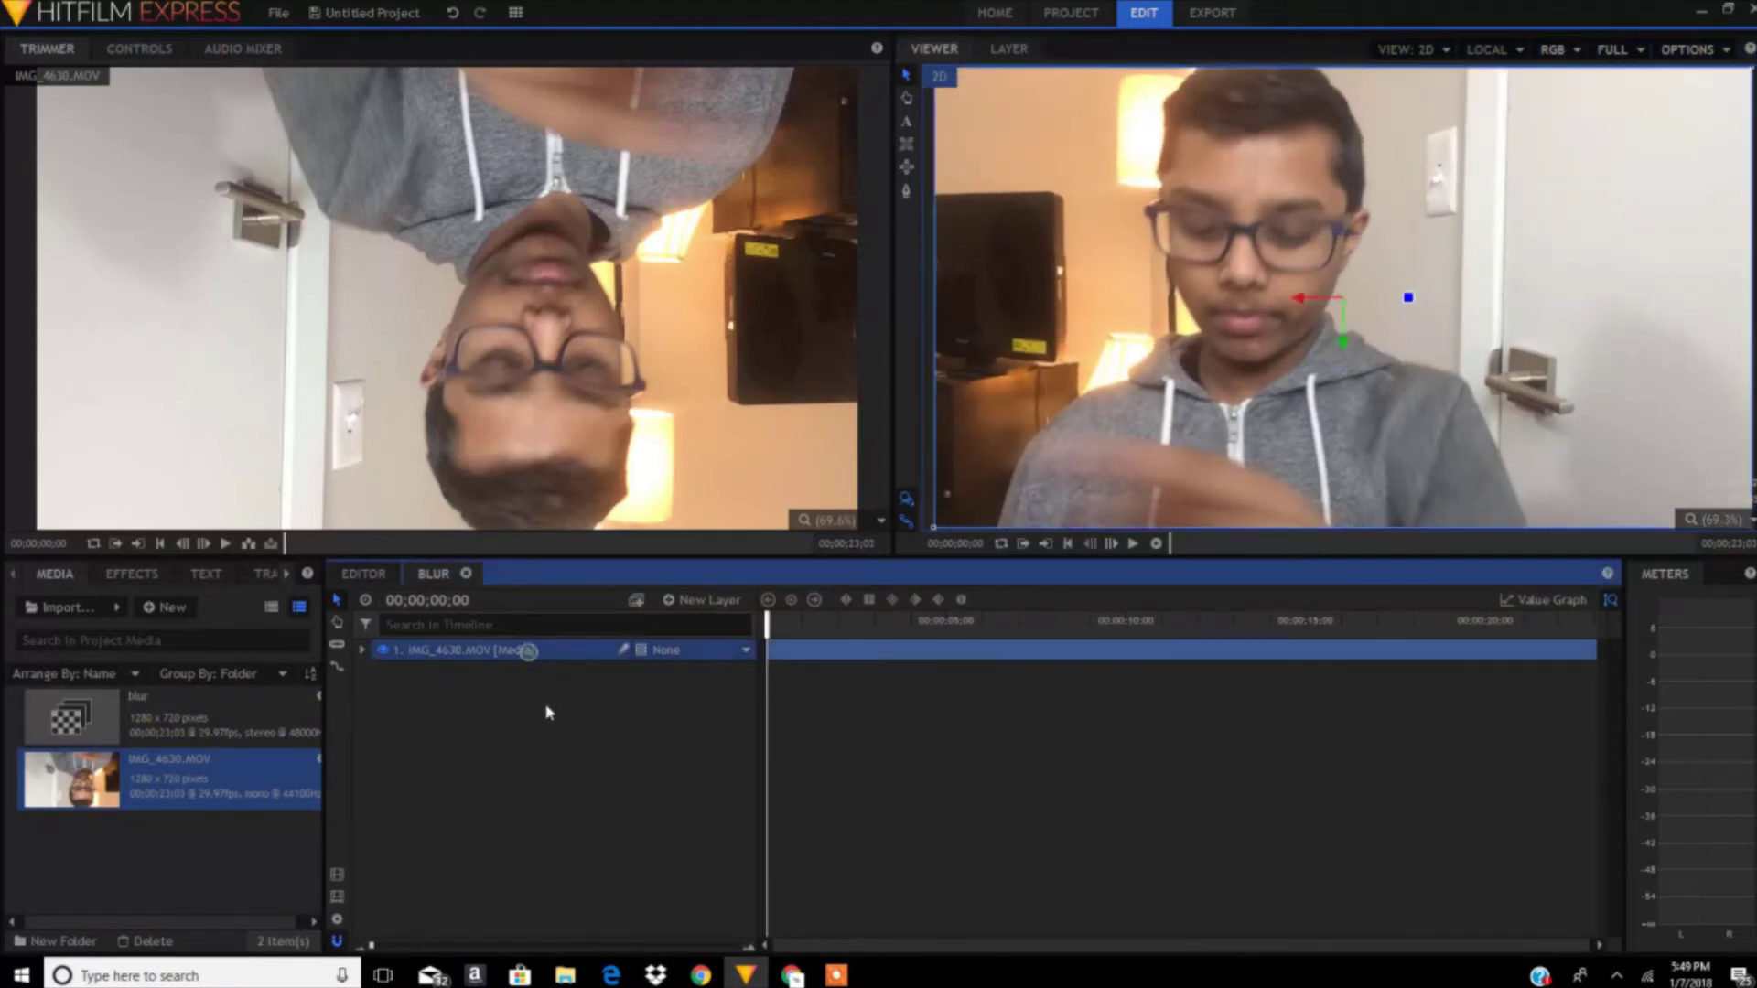
click(545, 706)
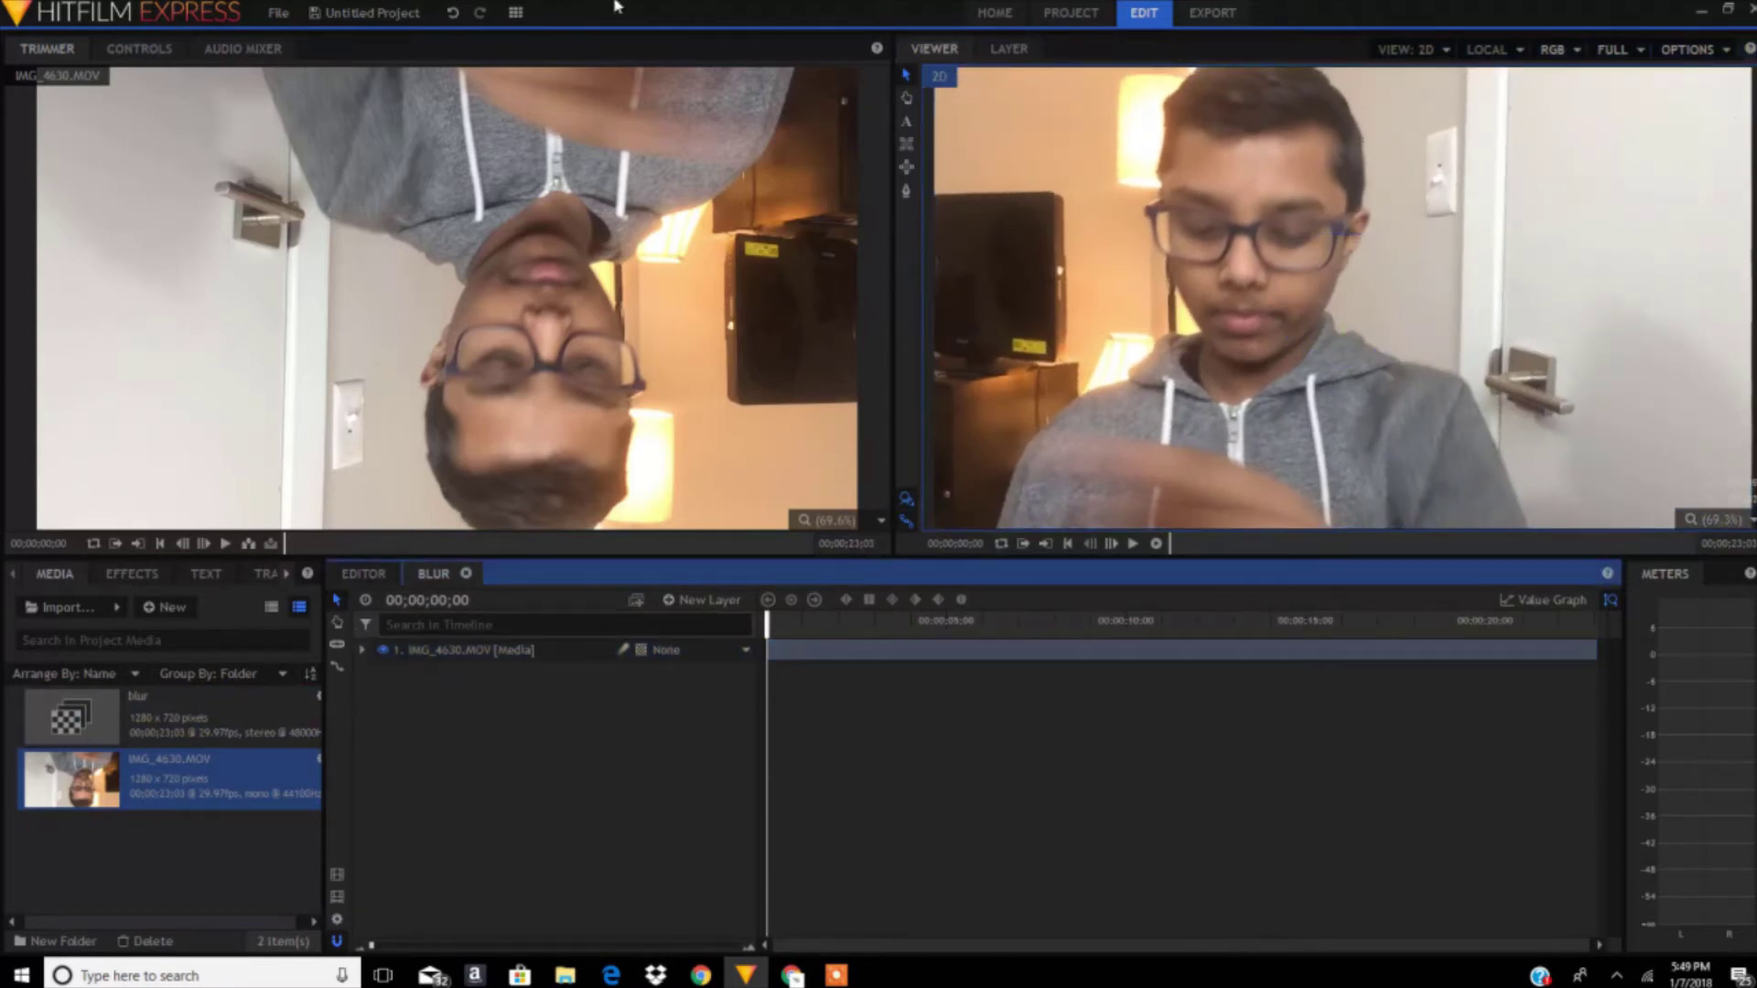
click(514, 12)
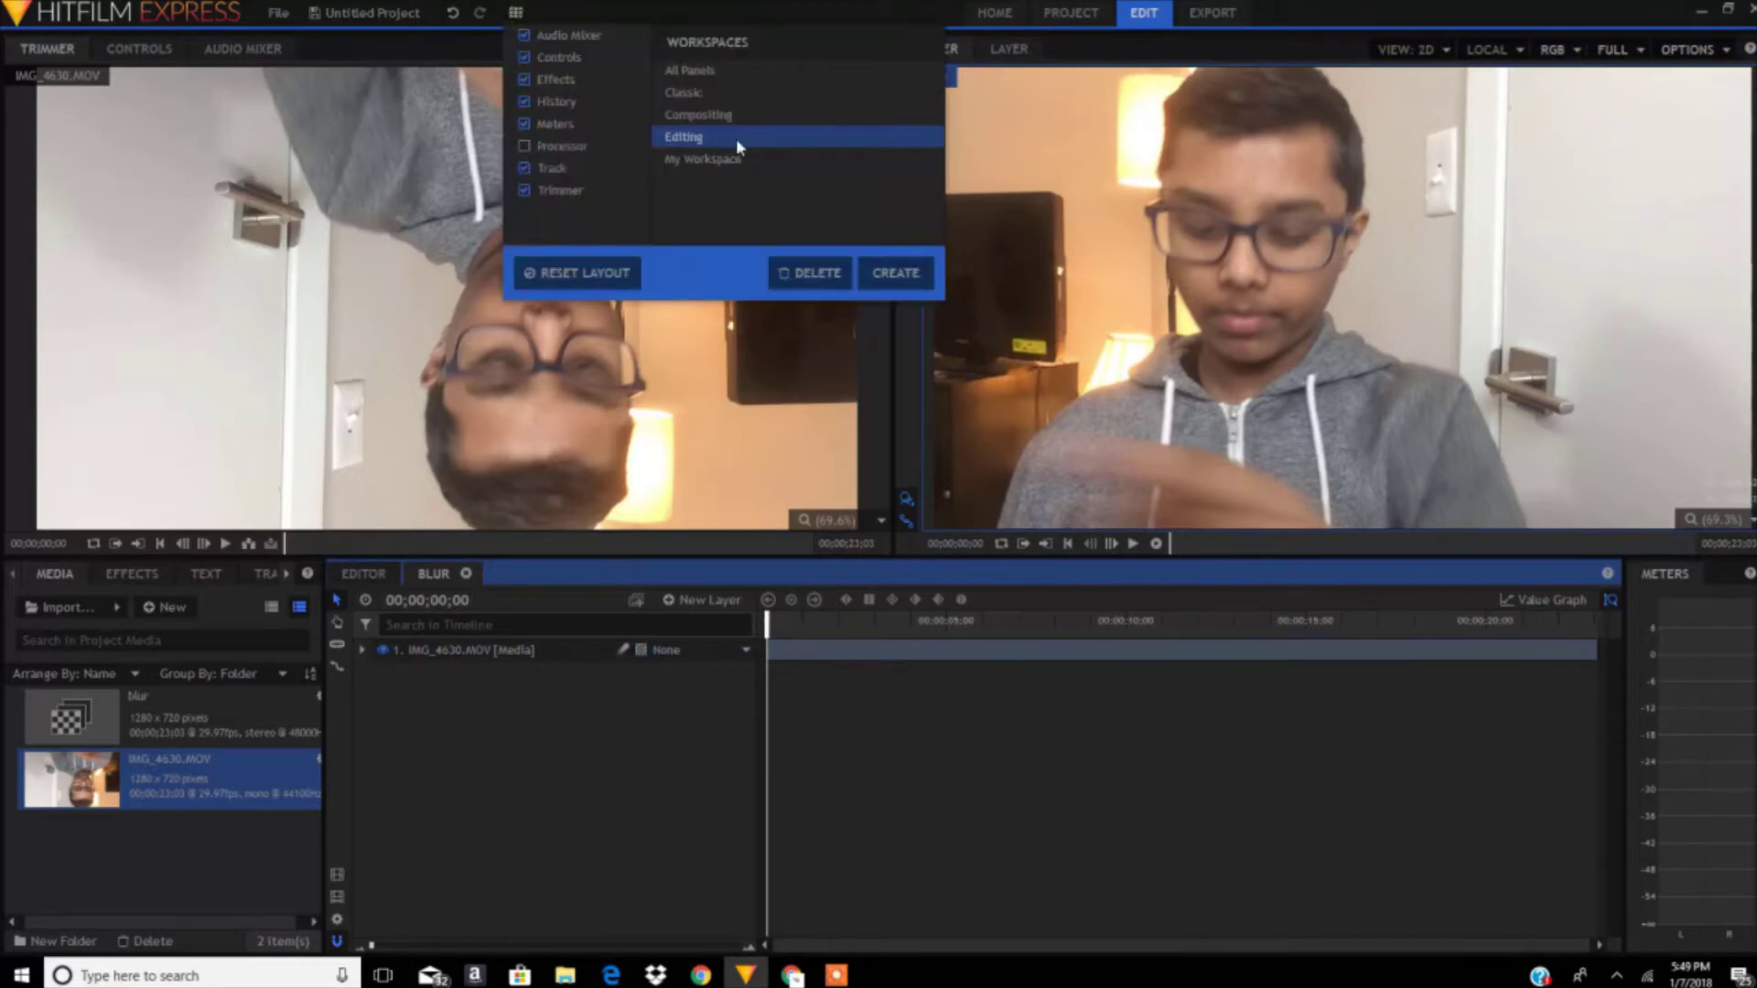
click(745, 114)
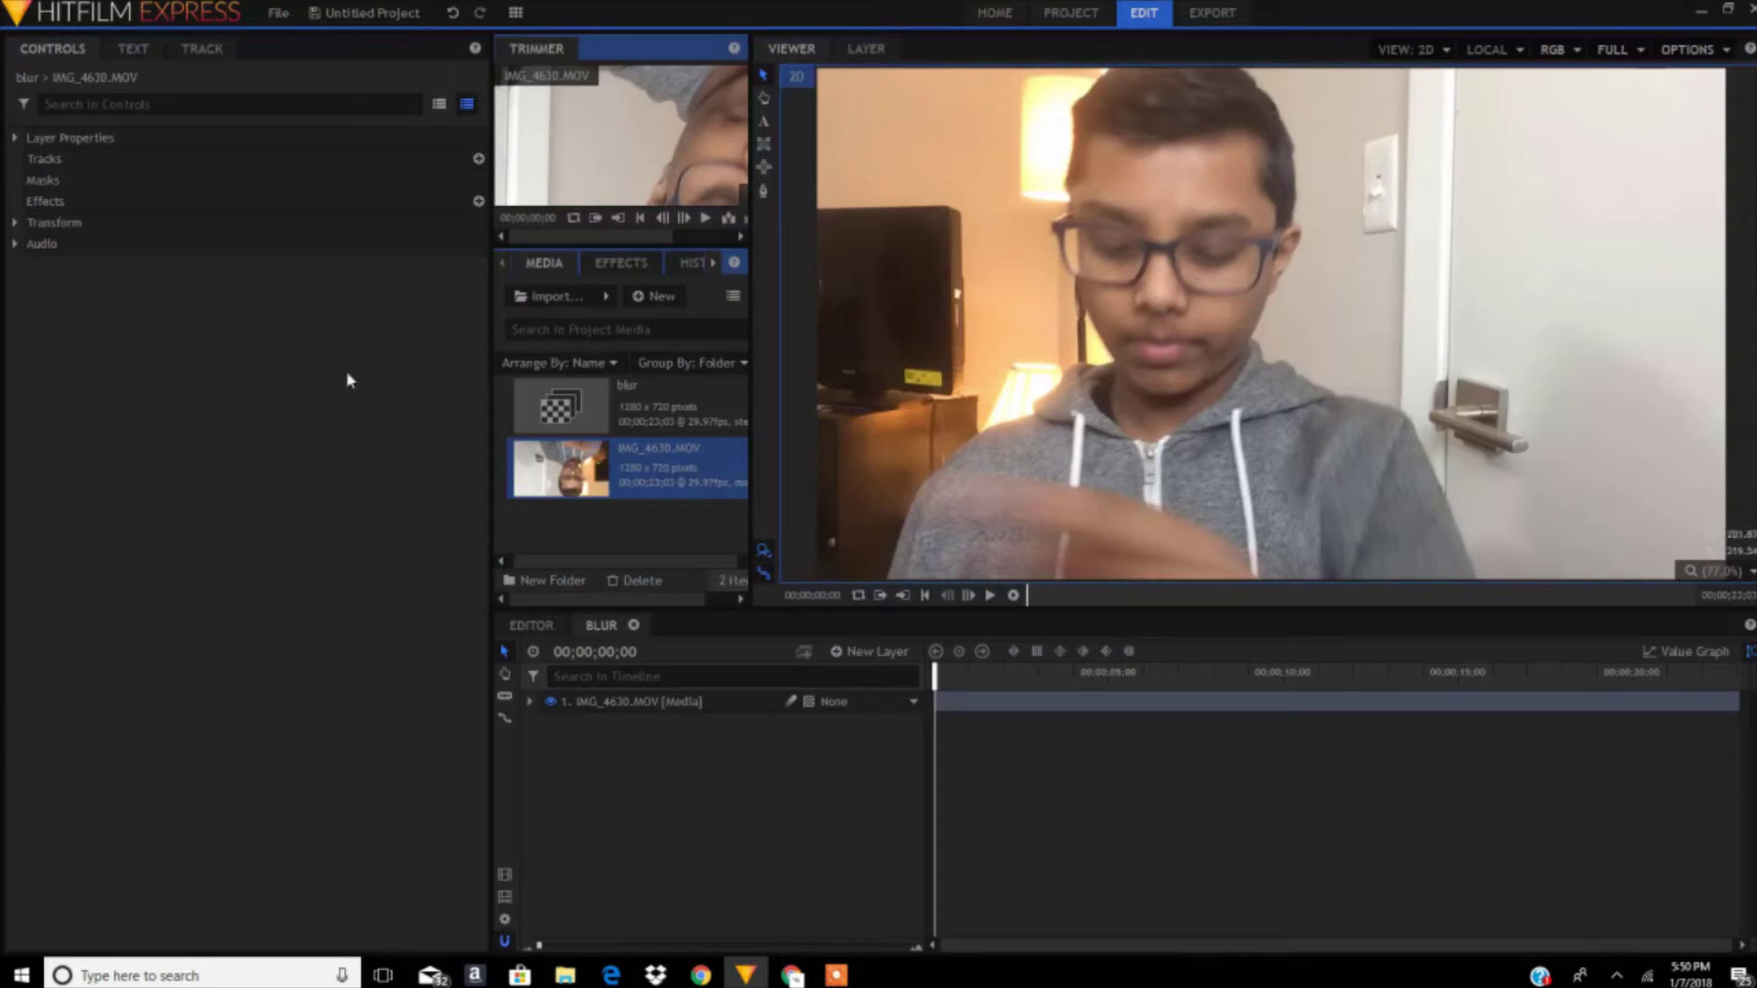
Search the effects library for 'blur' and drag Lens Blur onto the IMG_4630.MOV layer.
click(714, 264)
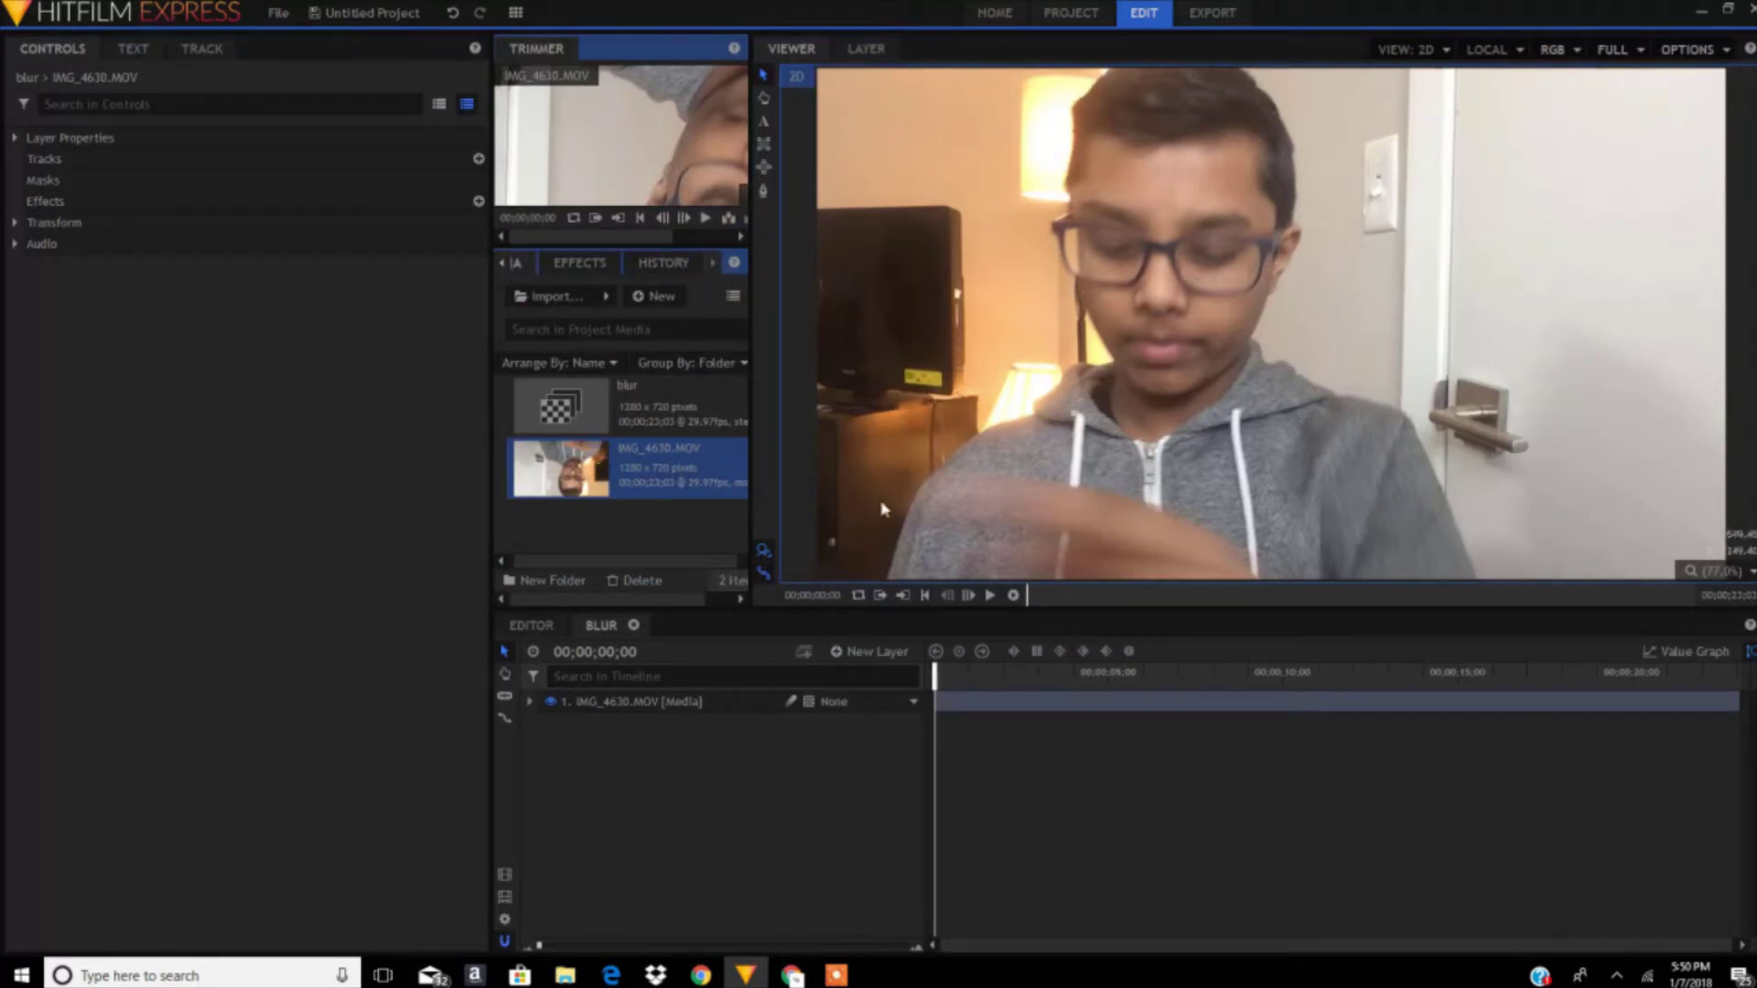
click(606, 271)
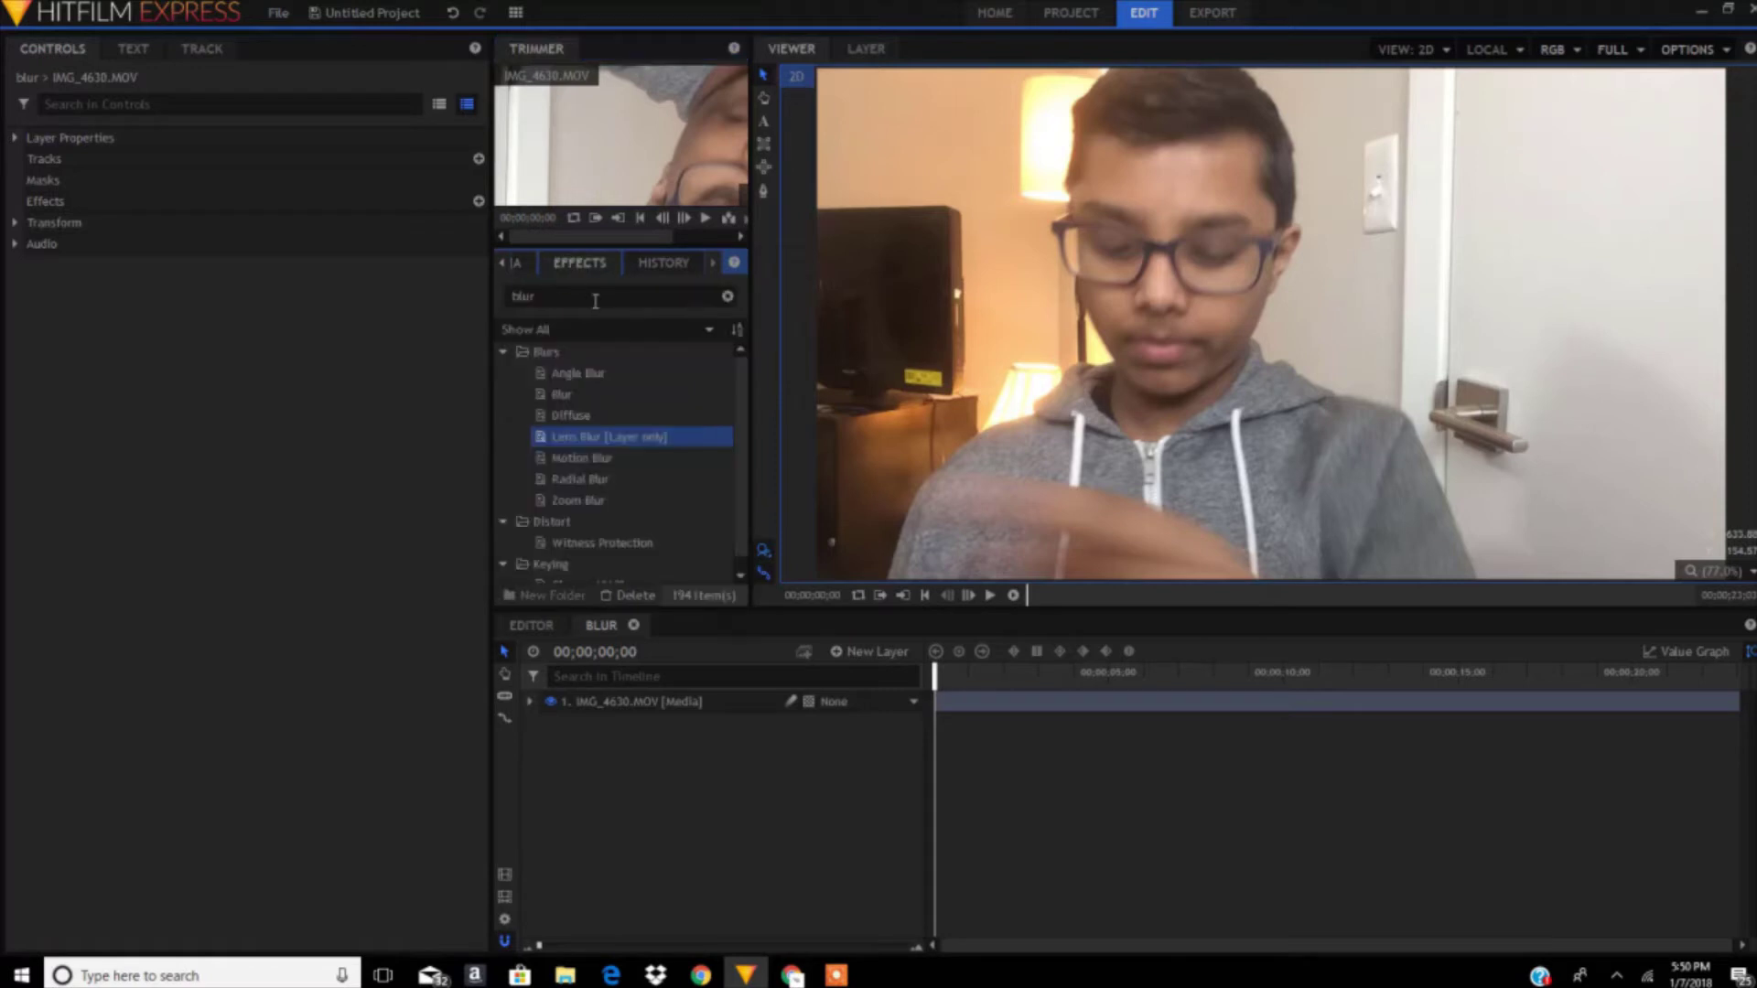
double_click(590, 296)
text(blur)
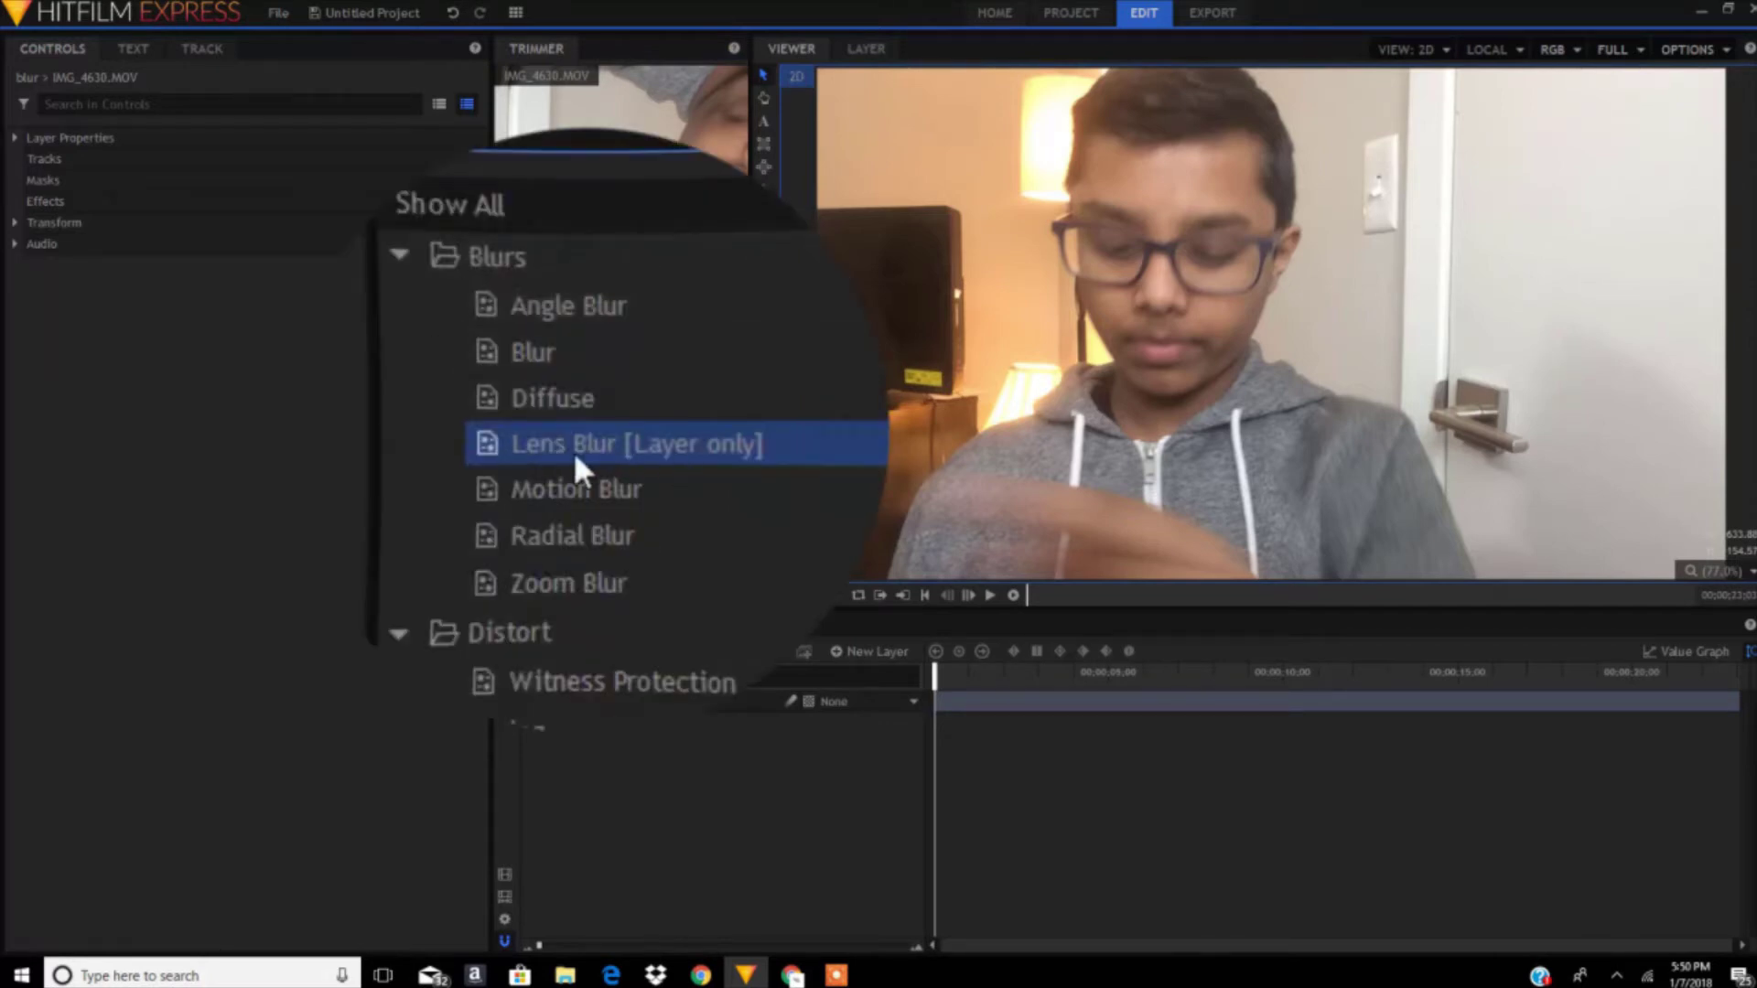
drag(674, 439, 706, 709)
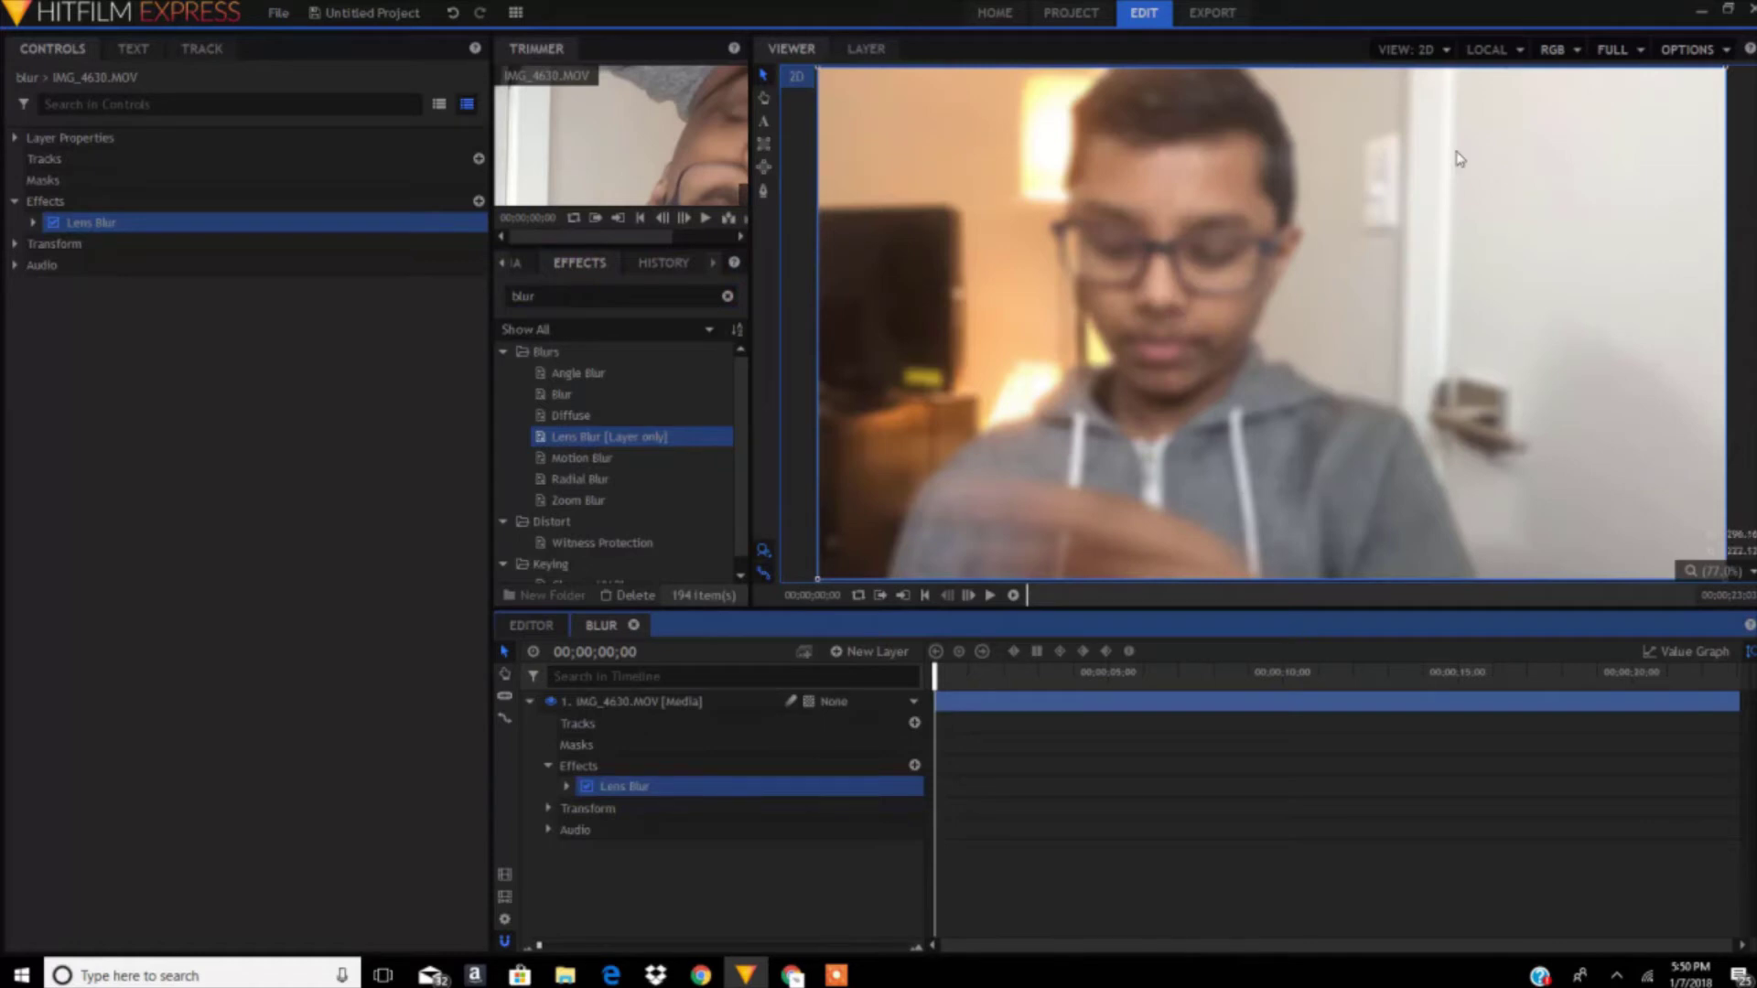
click(989, 595)
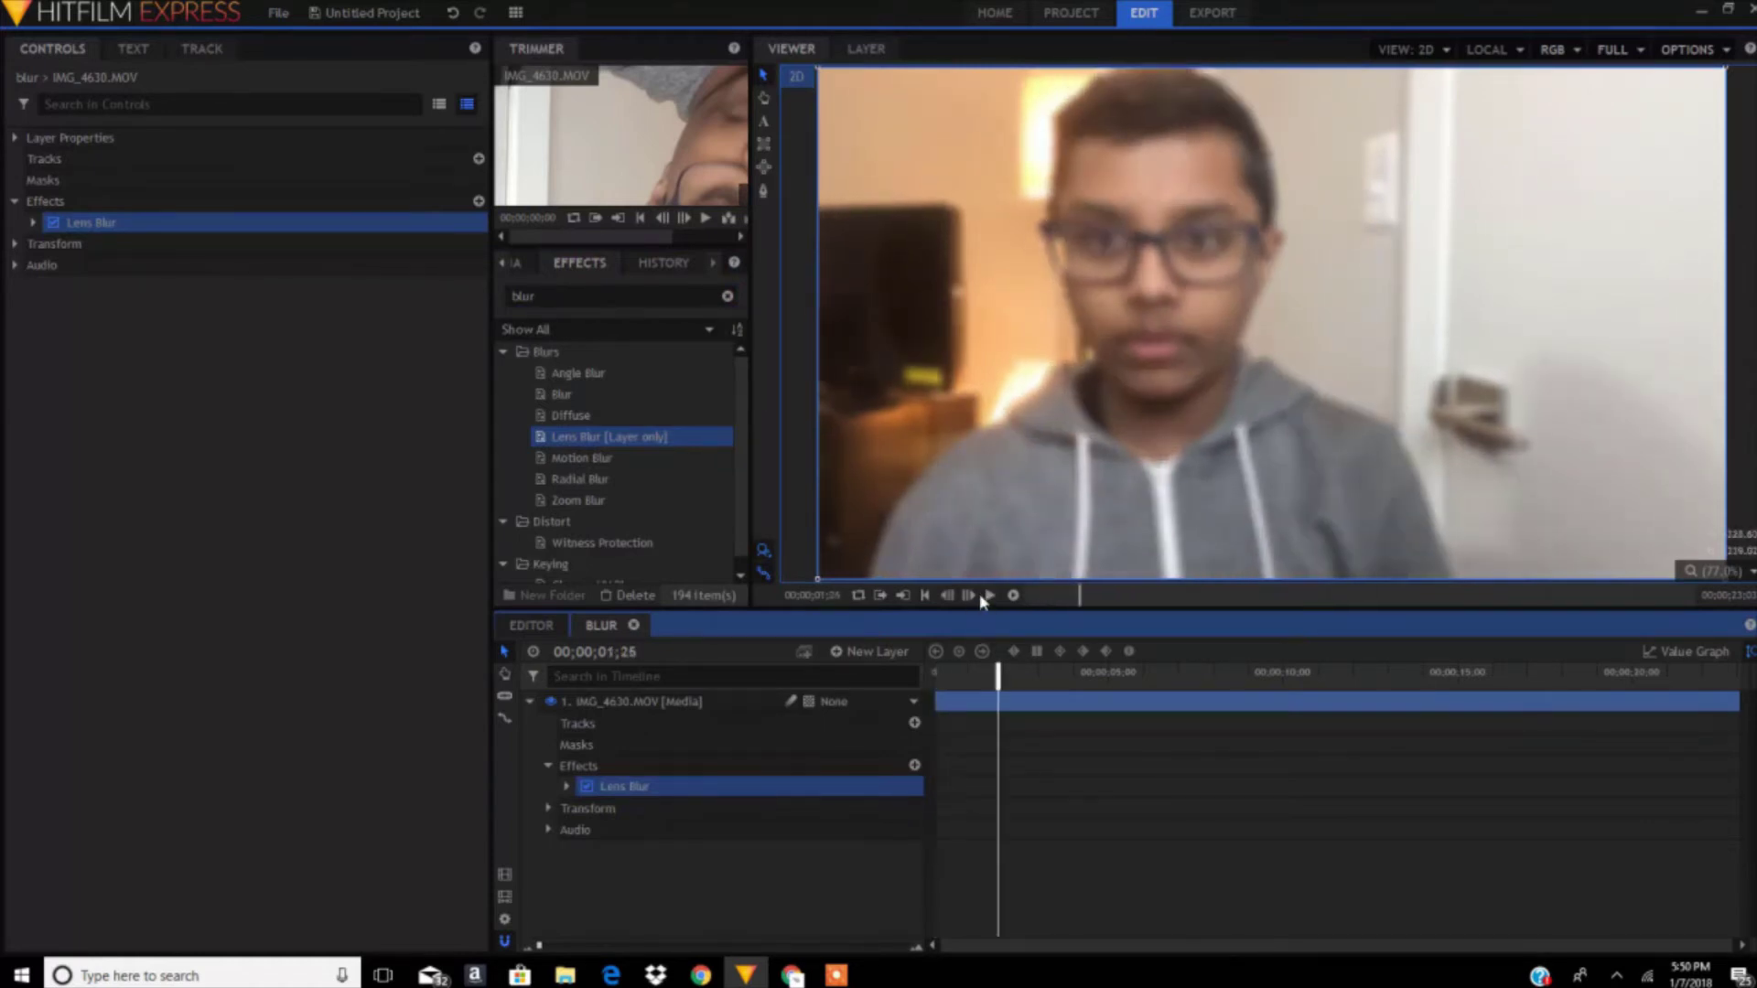
click(989, 595)
drag(999, 677, 933, 677)
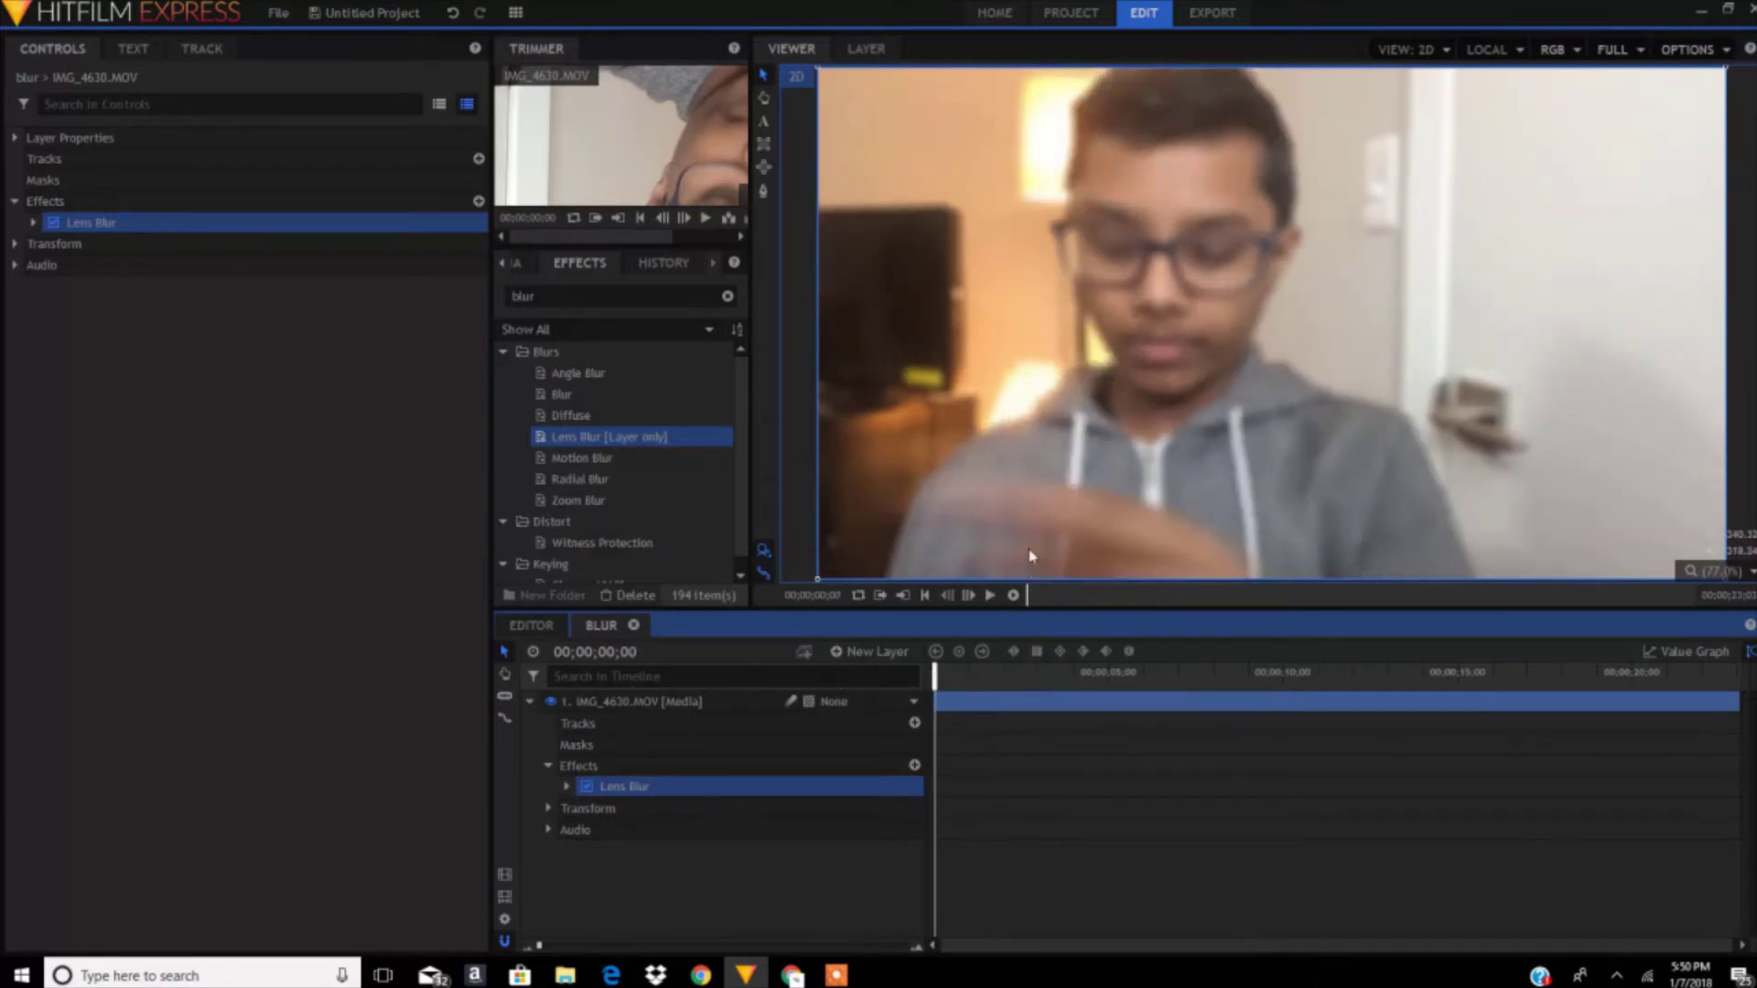
click(838, 701)
click(989, 595)
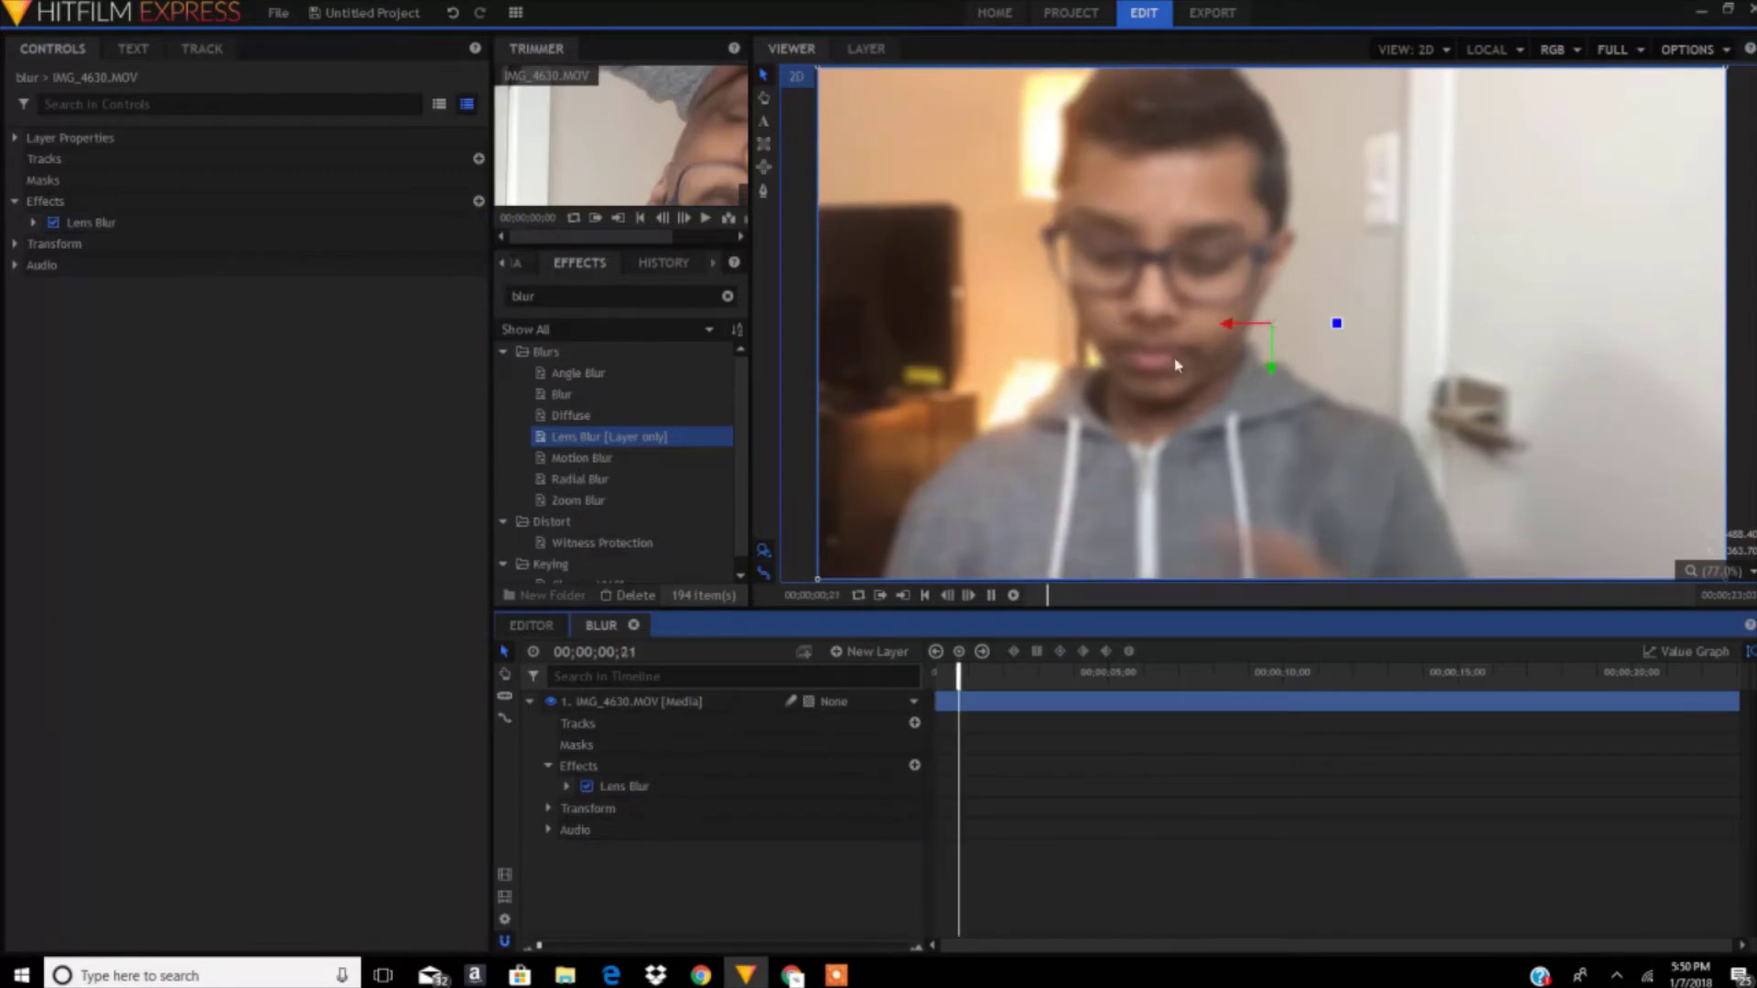
key(space)
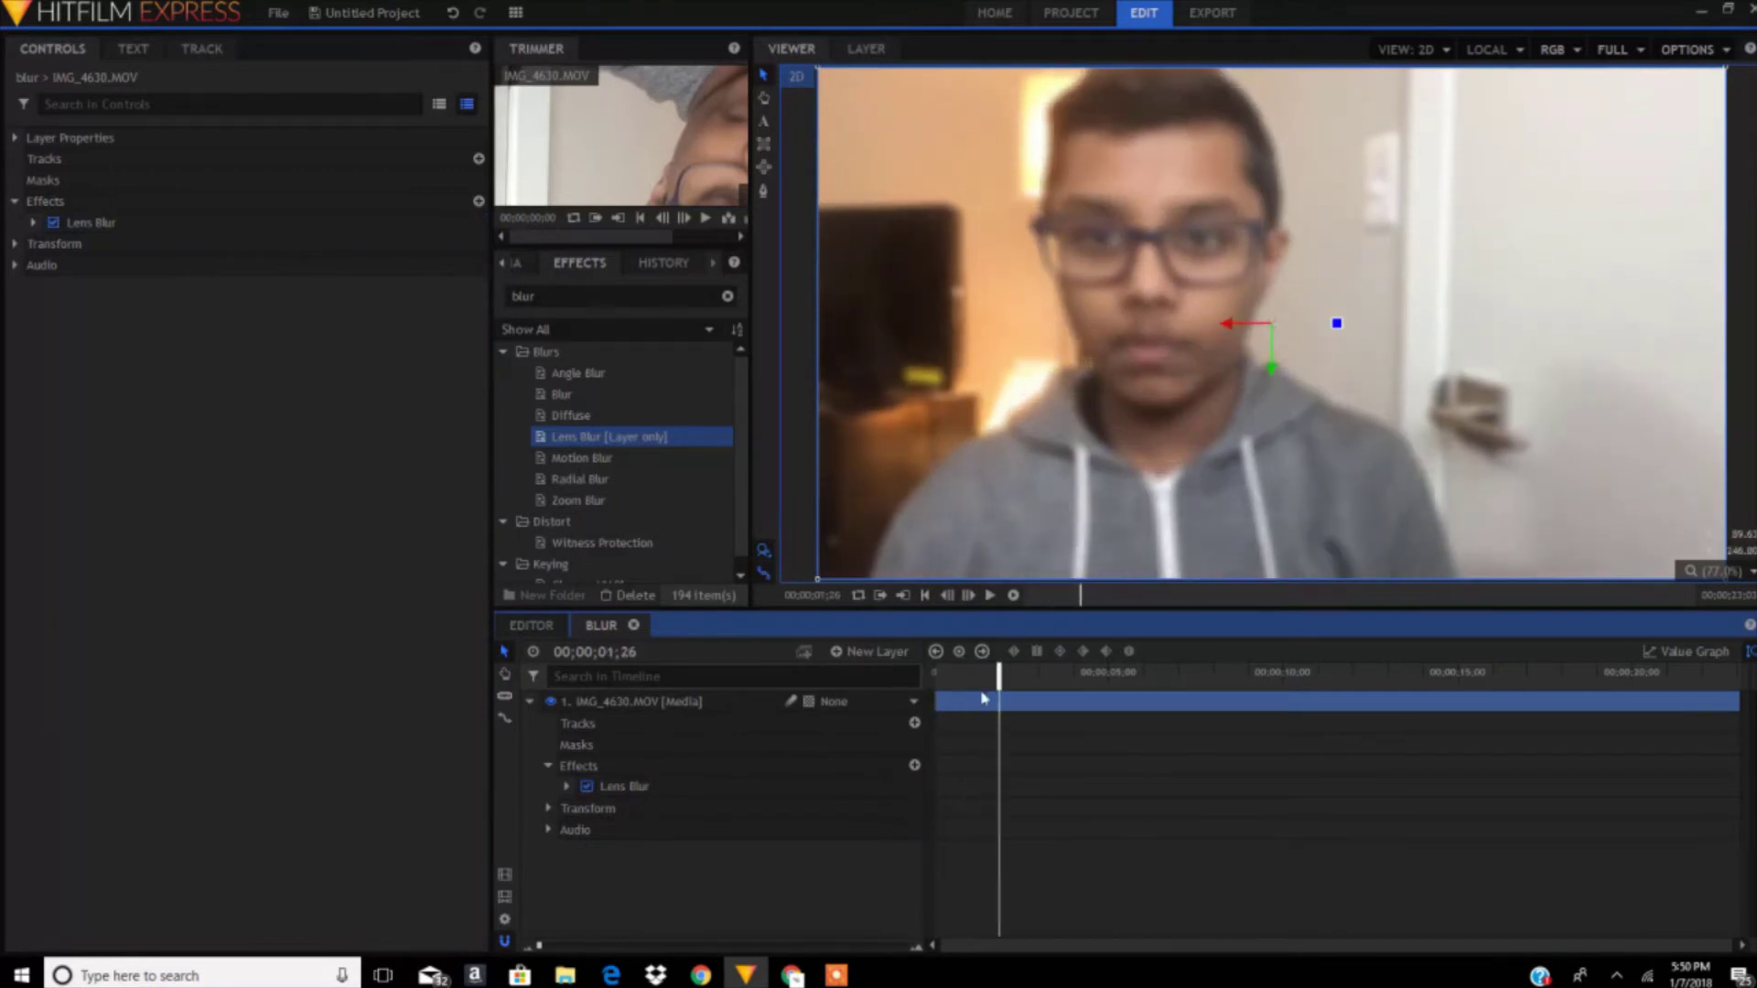
key(Home)
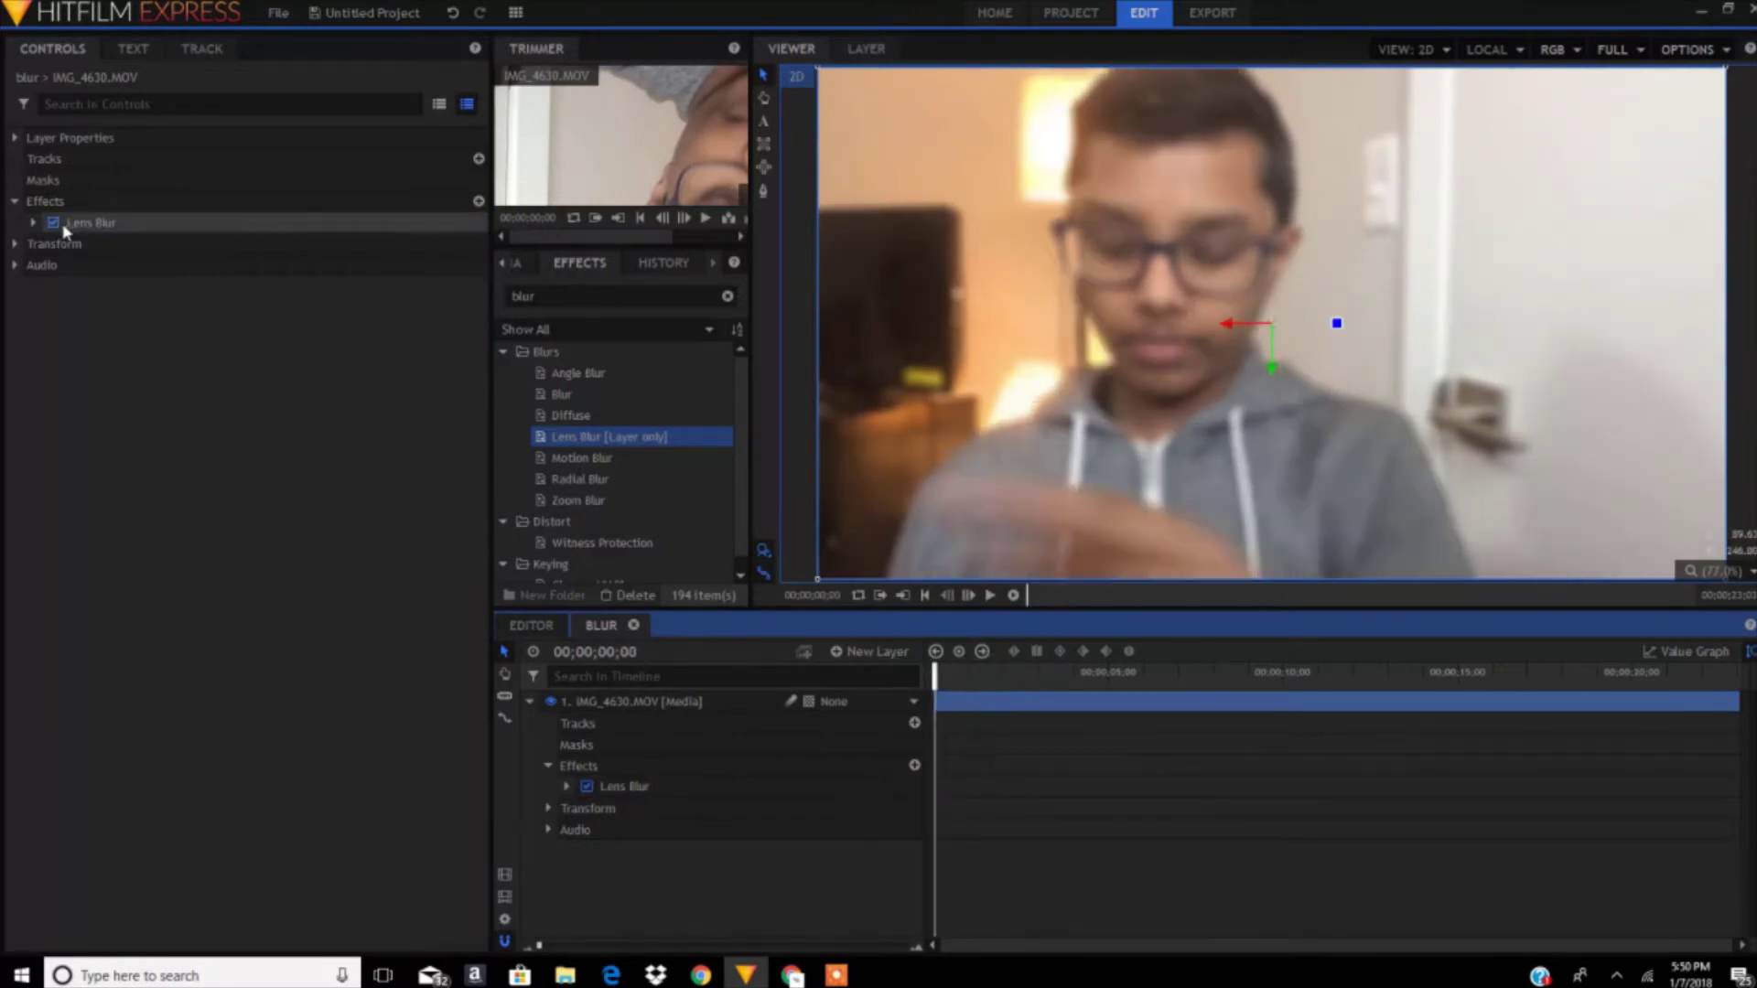
click(56, 222)
click(52, 223)
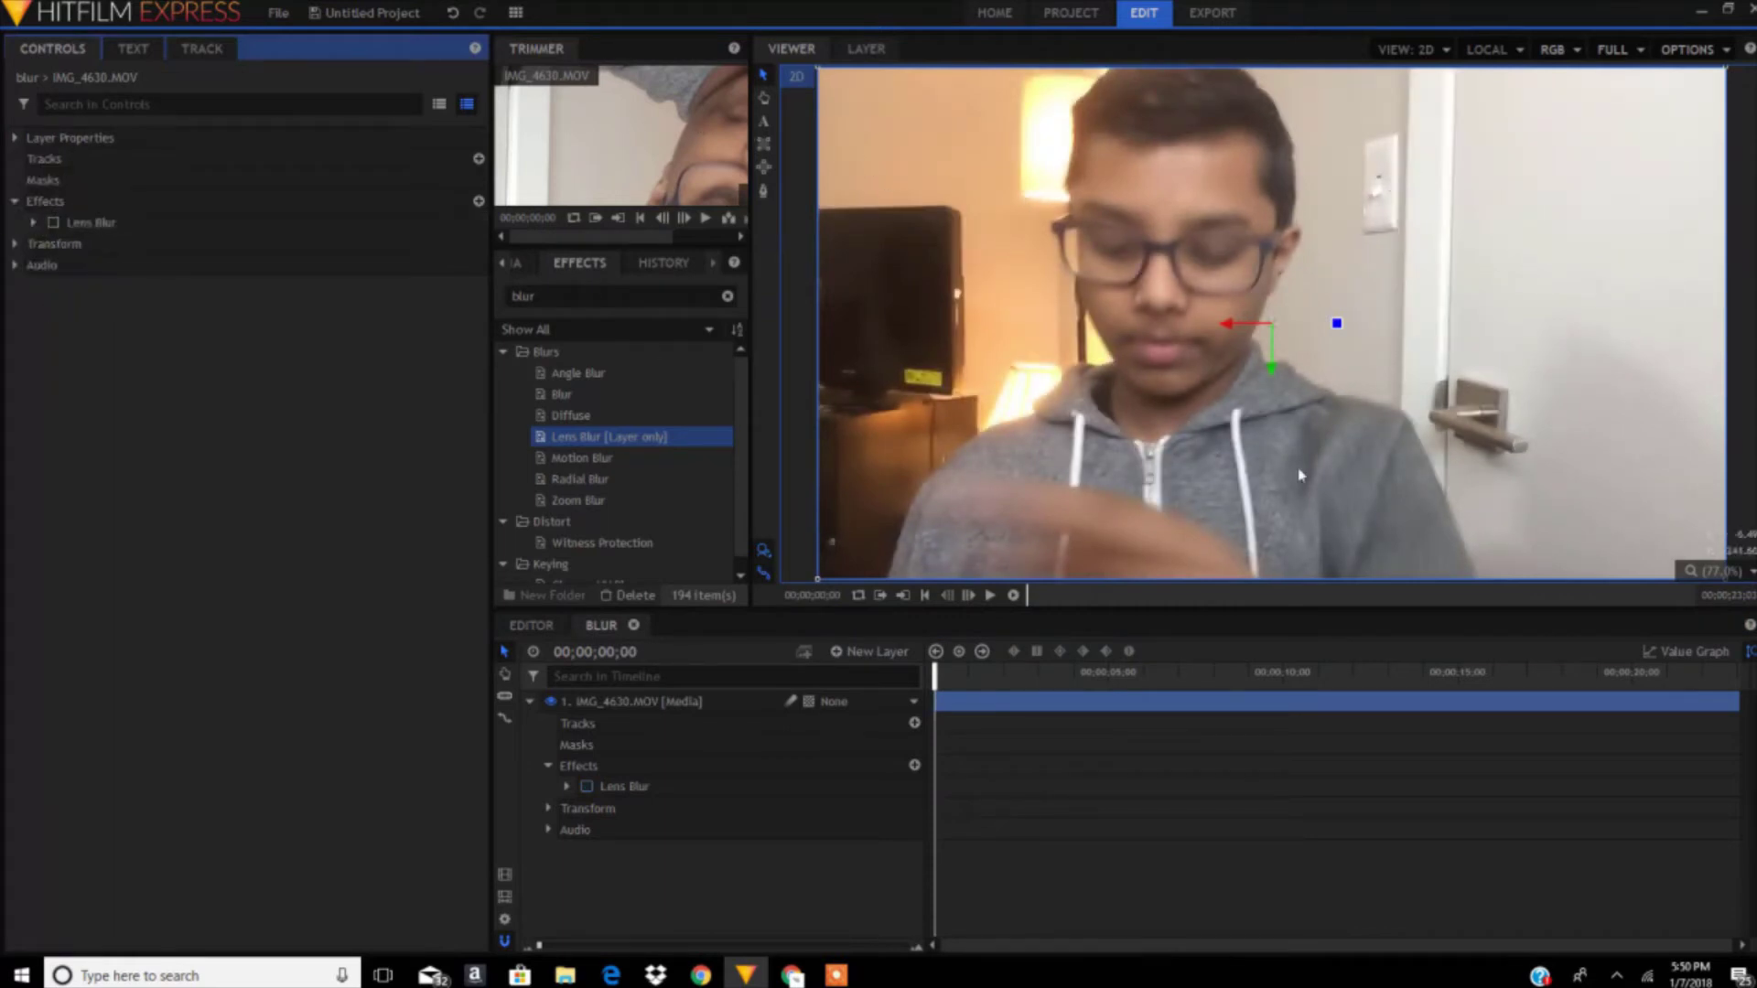
click(53, 223)
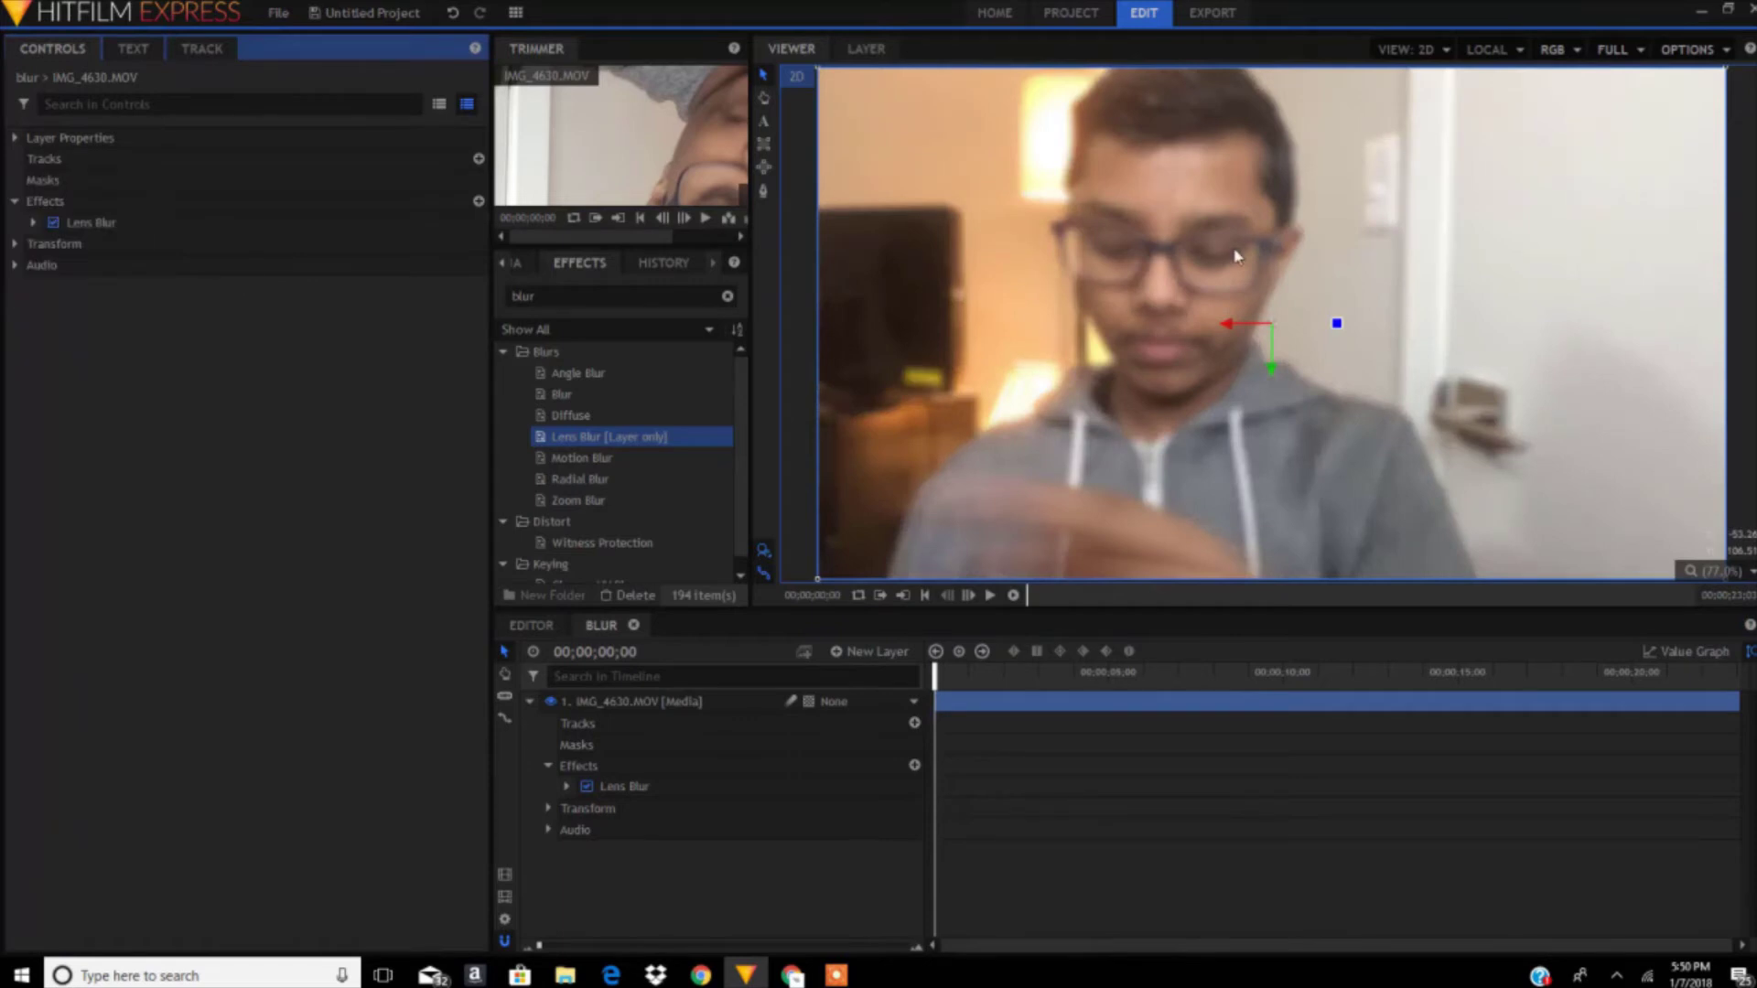
click(34, 222)
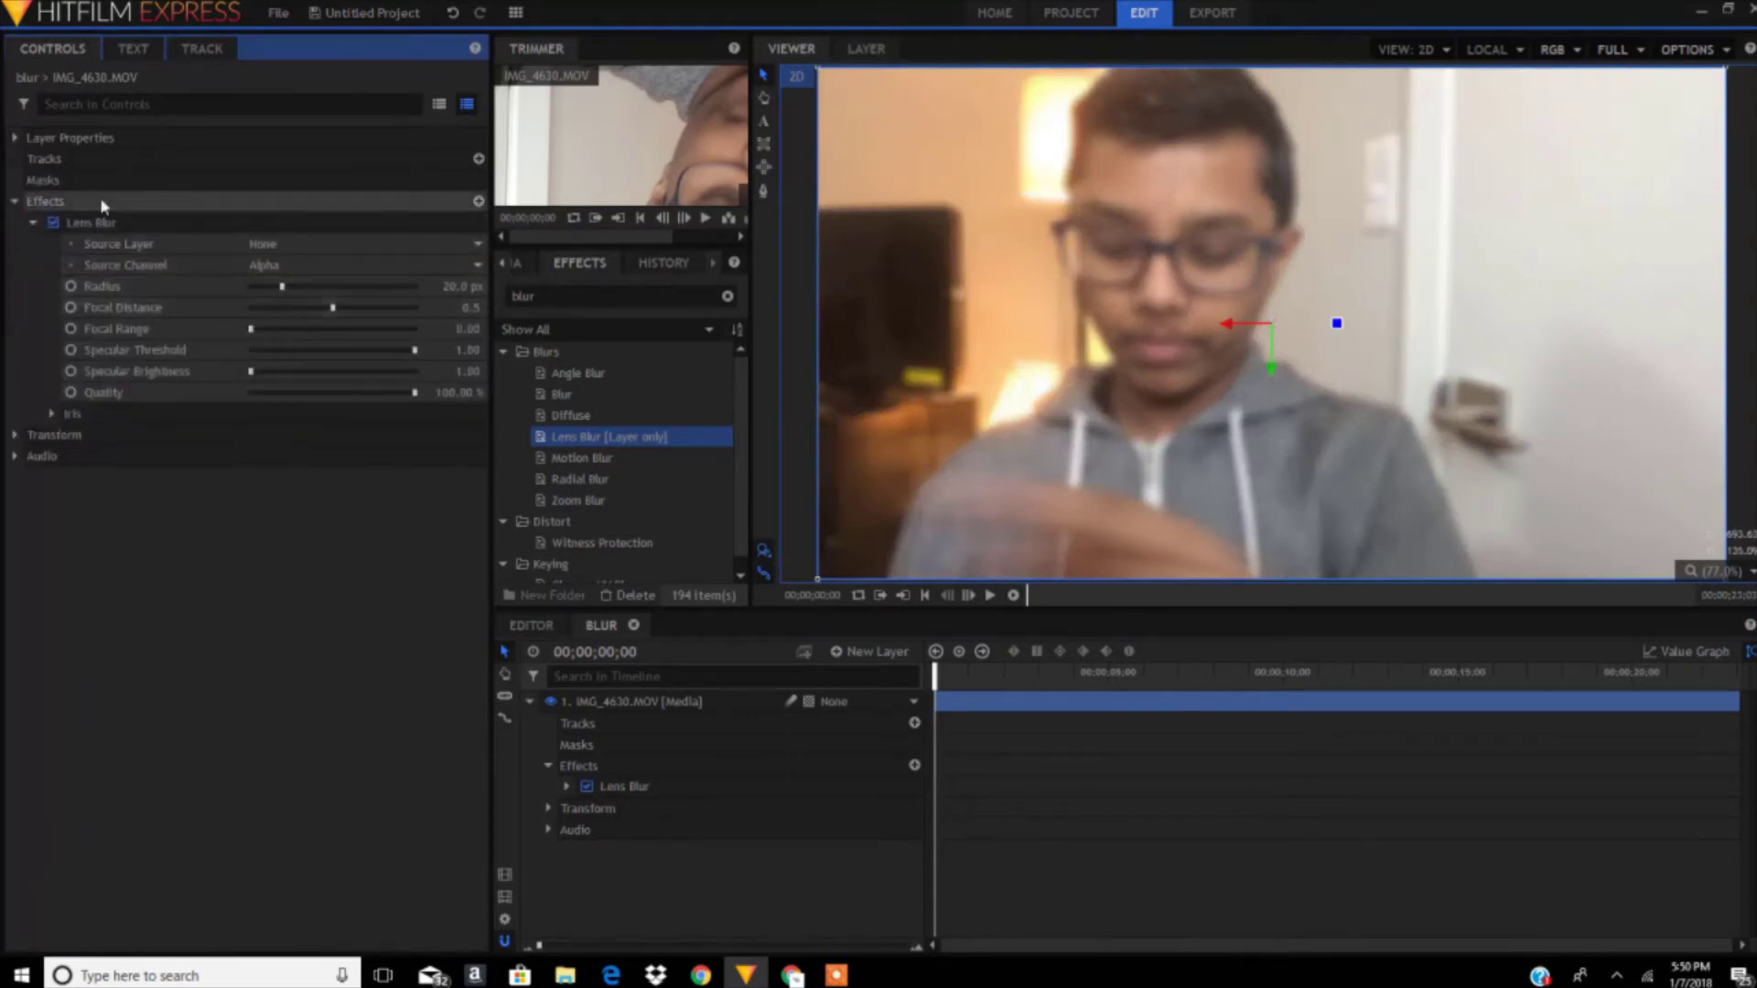
Collapse the Lens Blur settings in the Controls panel and return focus to the timeline.
click(34, 222)
click(33, 222)
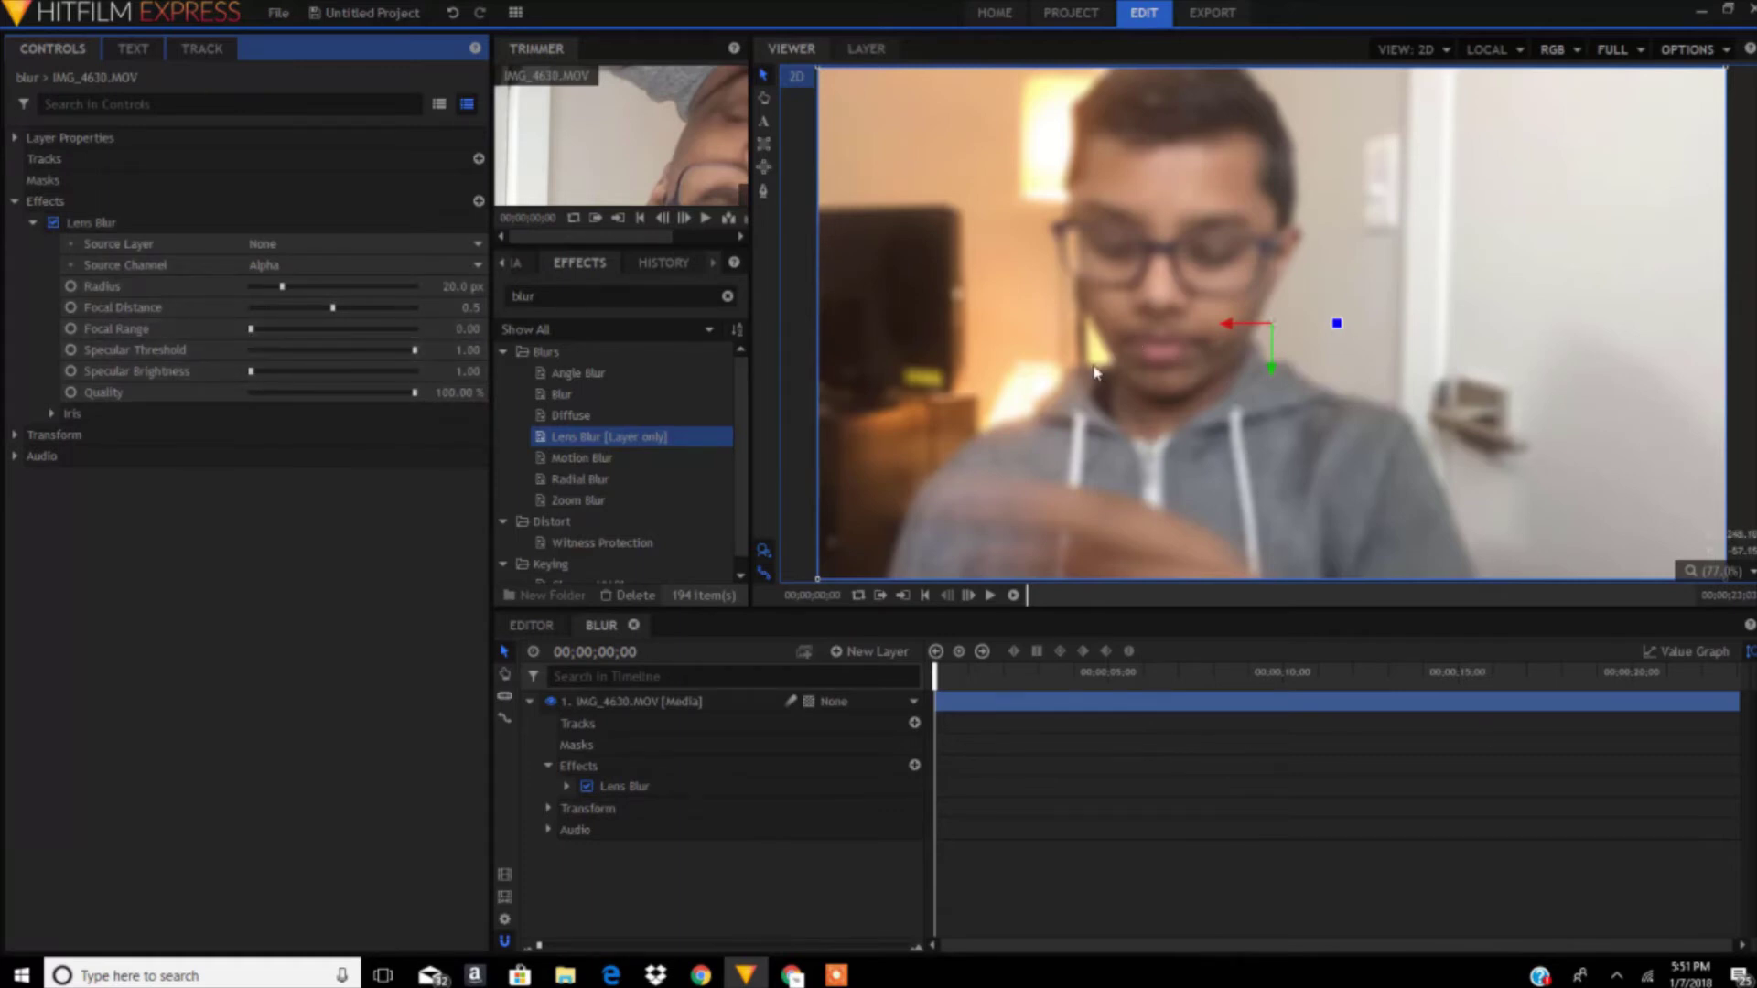
click(34, 223)
click(936, 678)
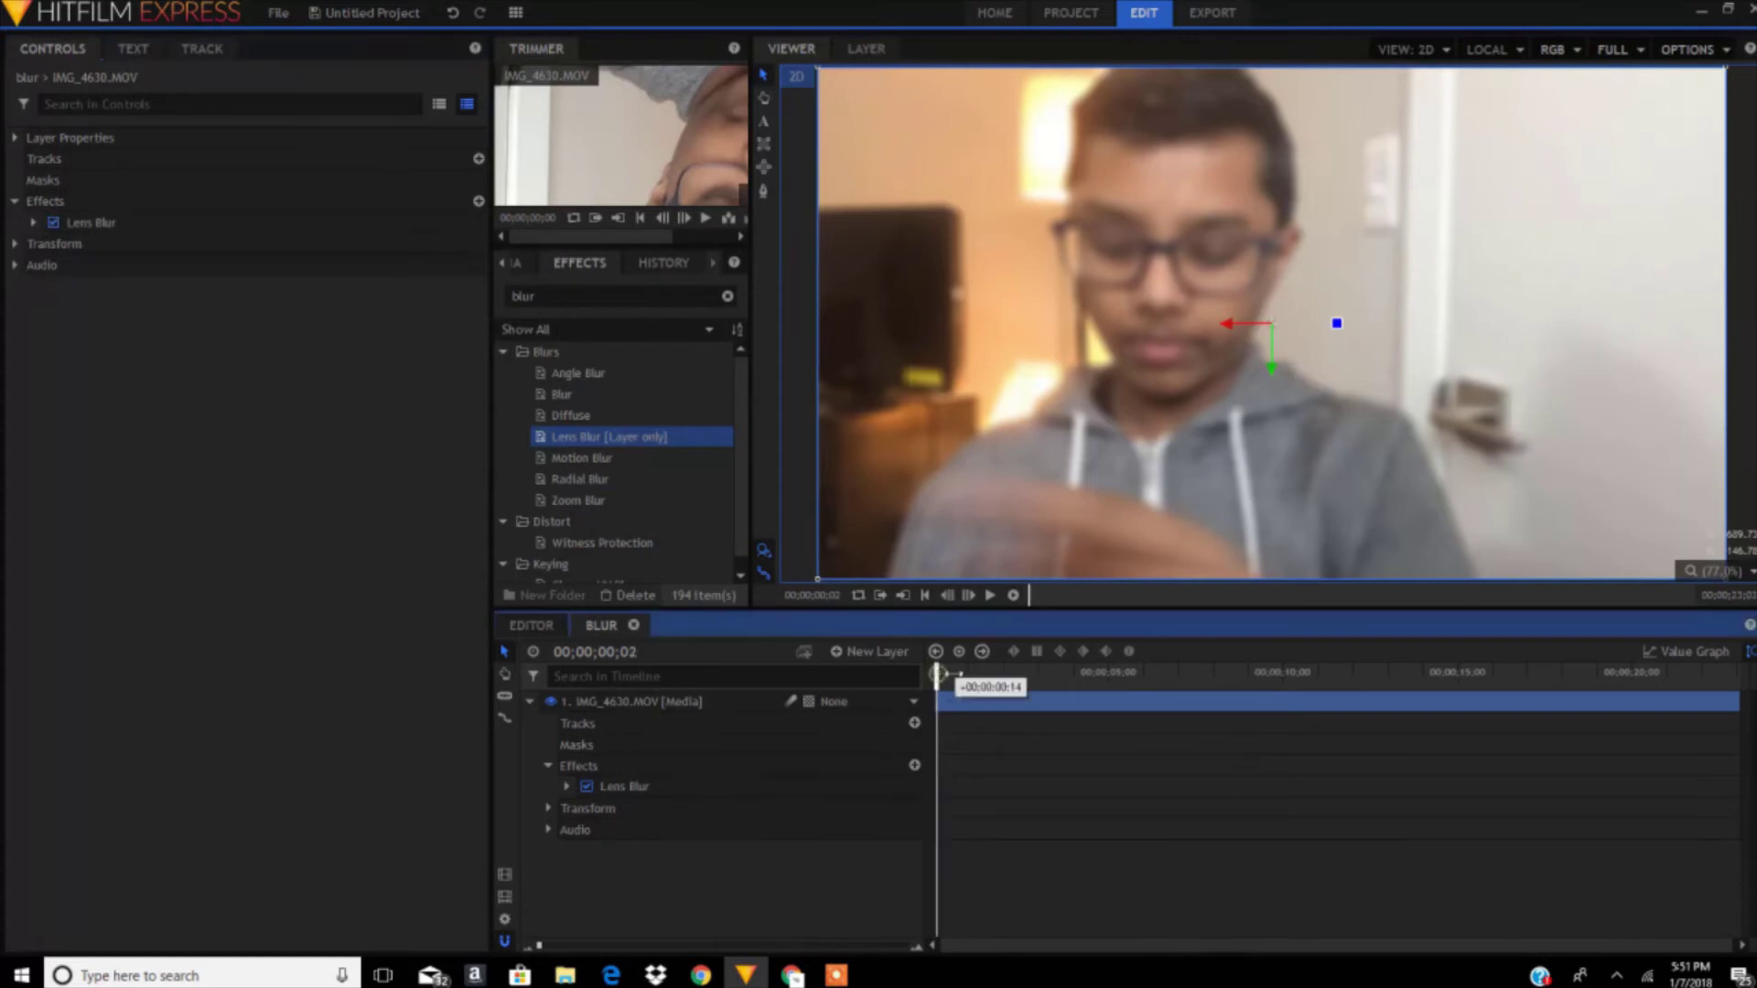
Create a new text layer with a text box reading BLUR, widened so the word fits.
click(529, 701)
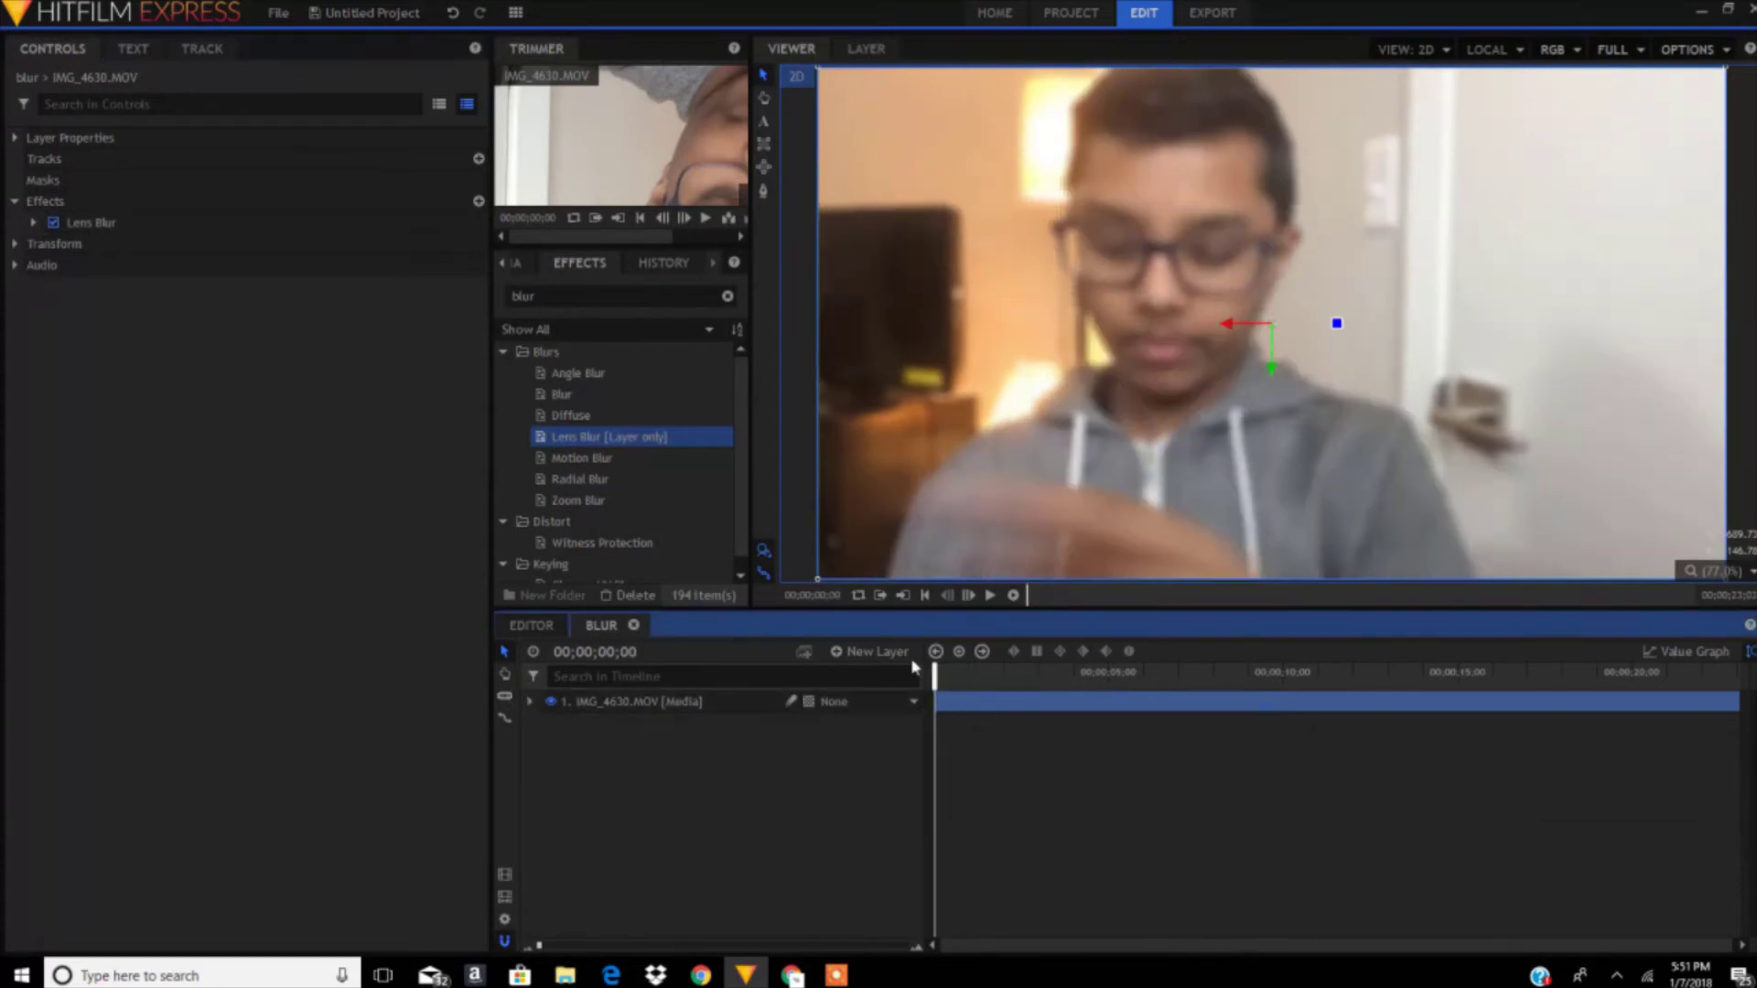
click(890, 651)
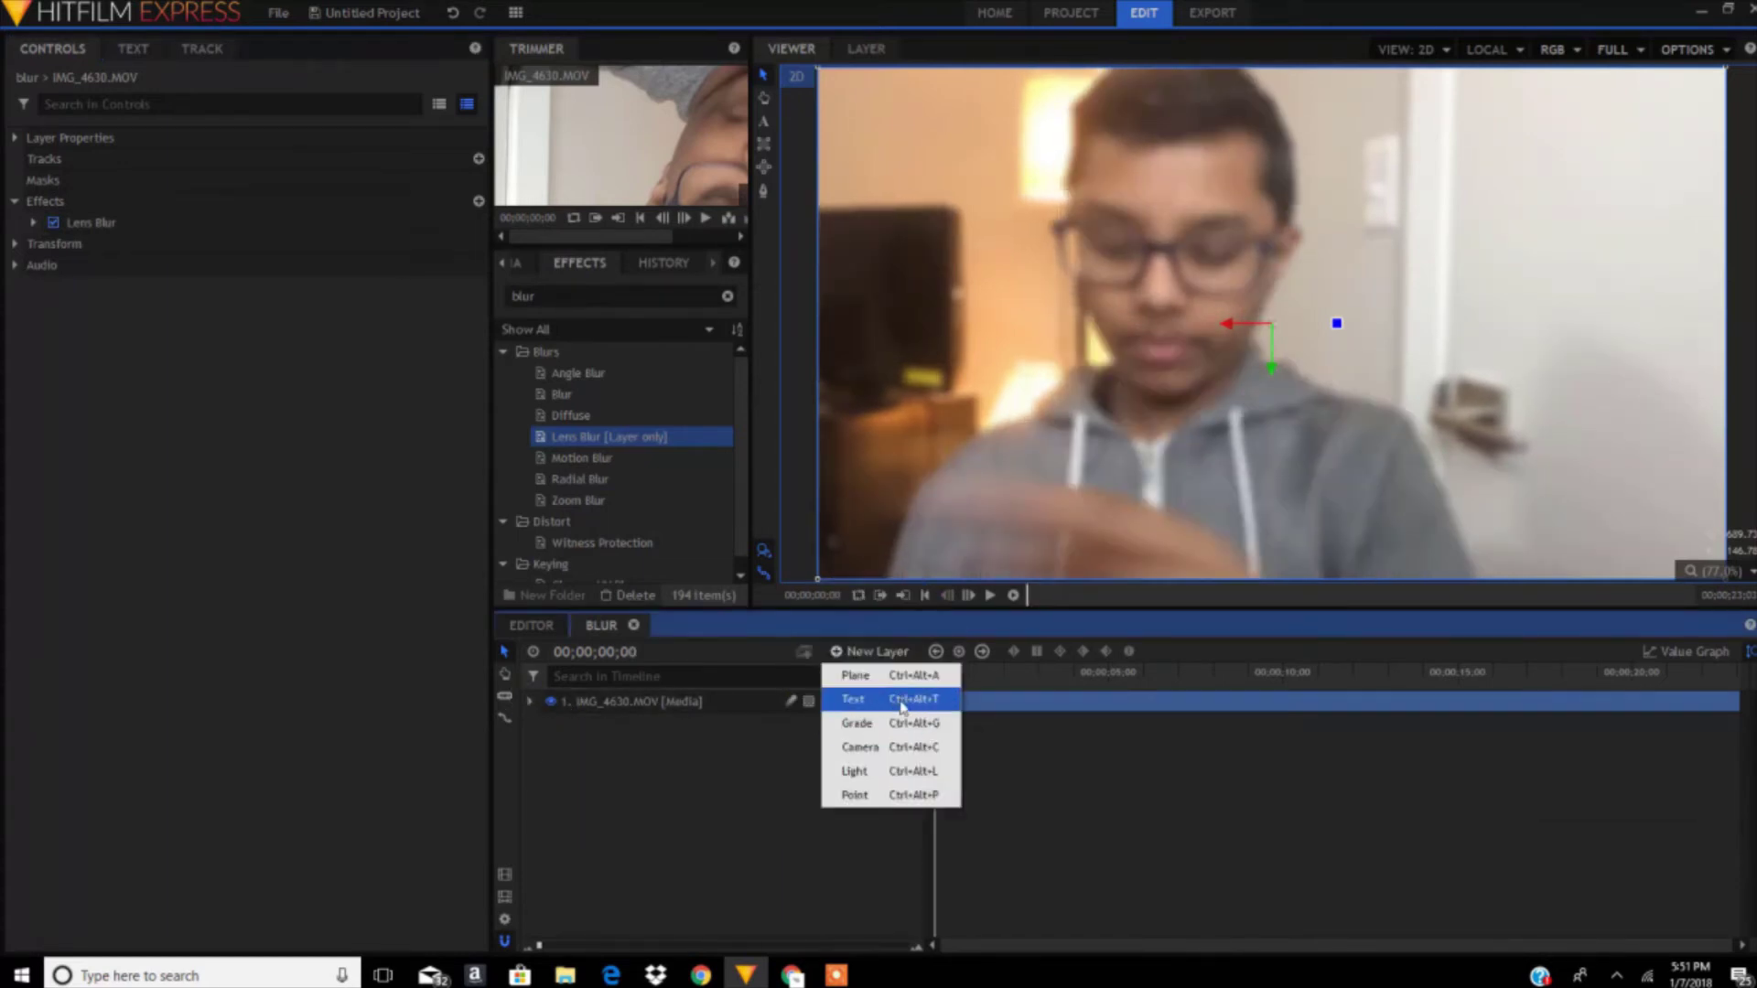
click(855, 700)
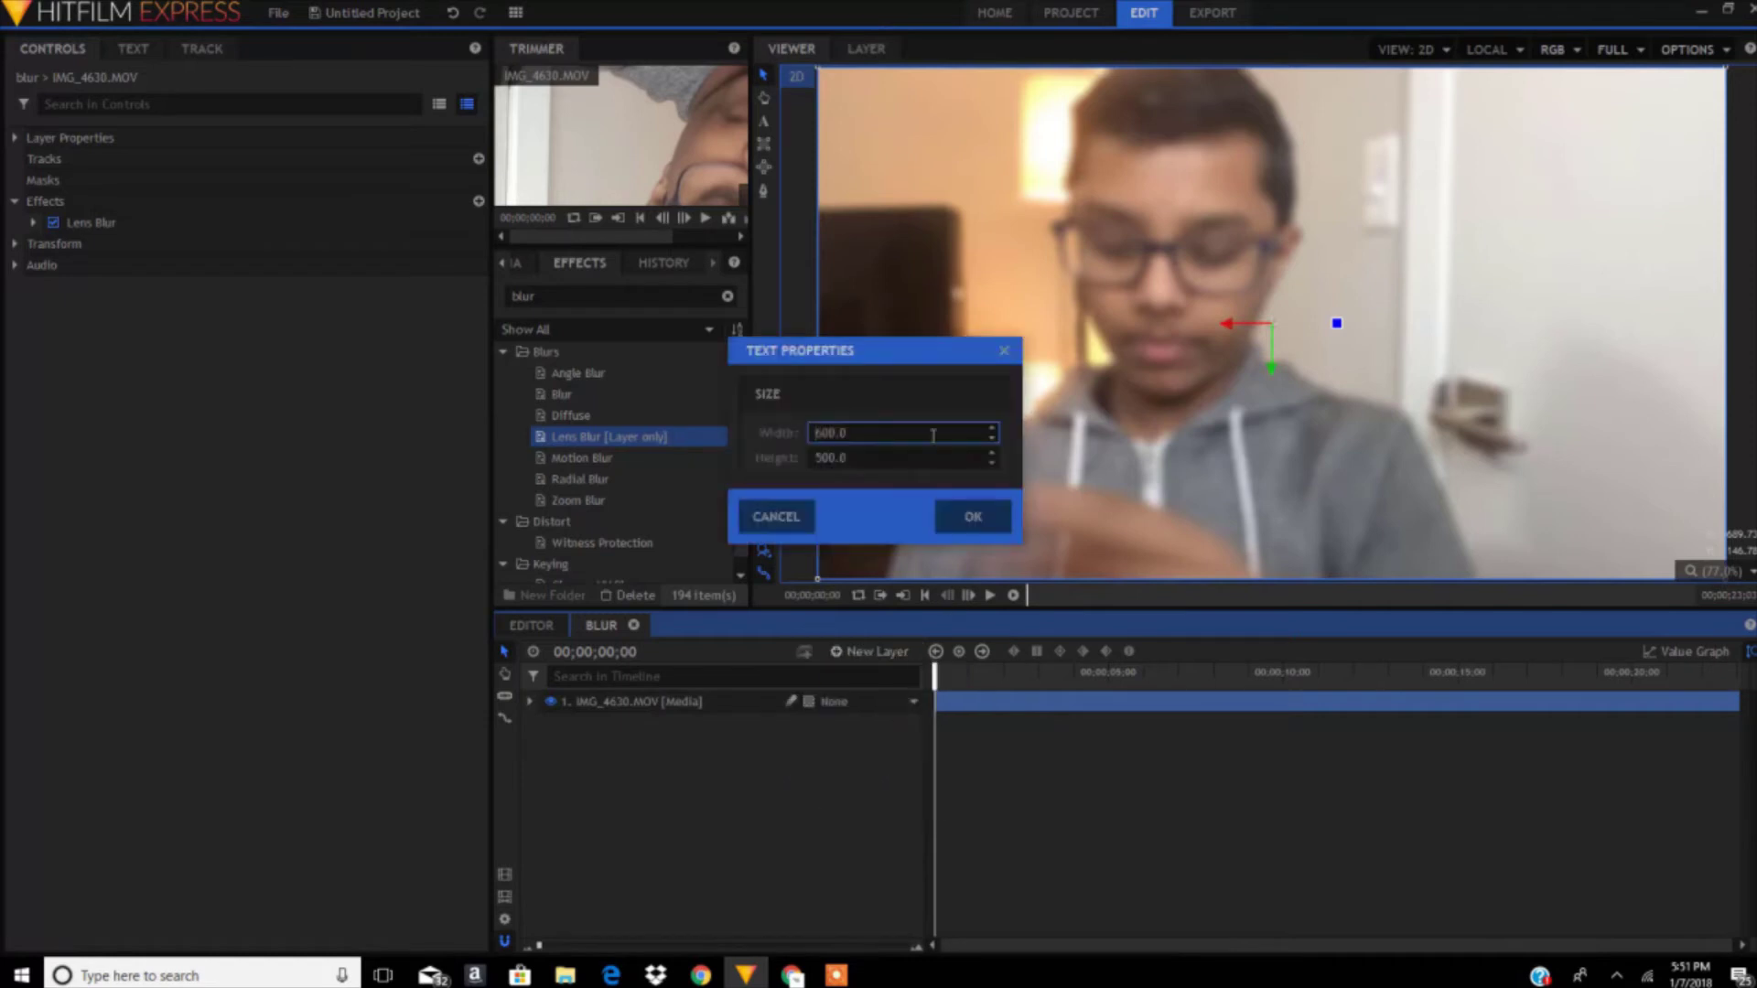
click(972, 518)
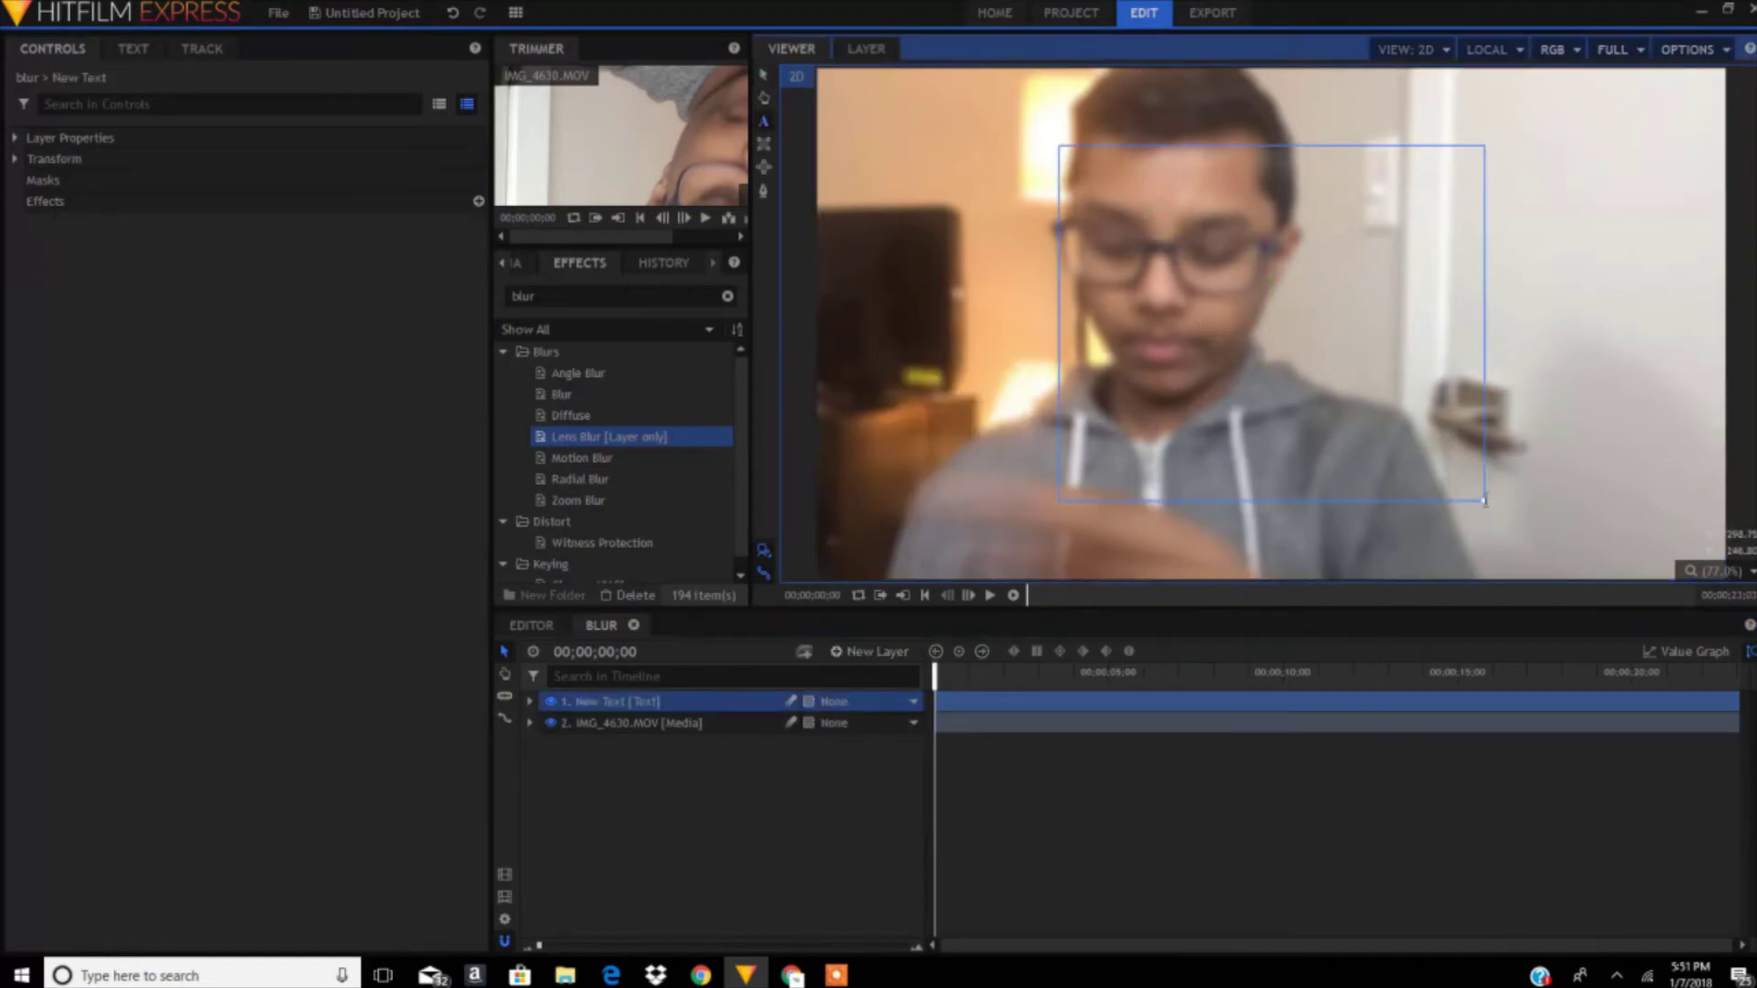
drag(1472, 506, 1633, 538)
text(B)
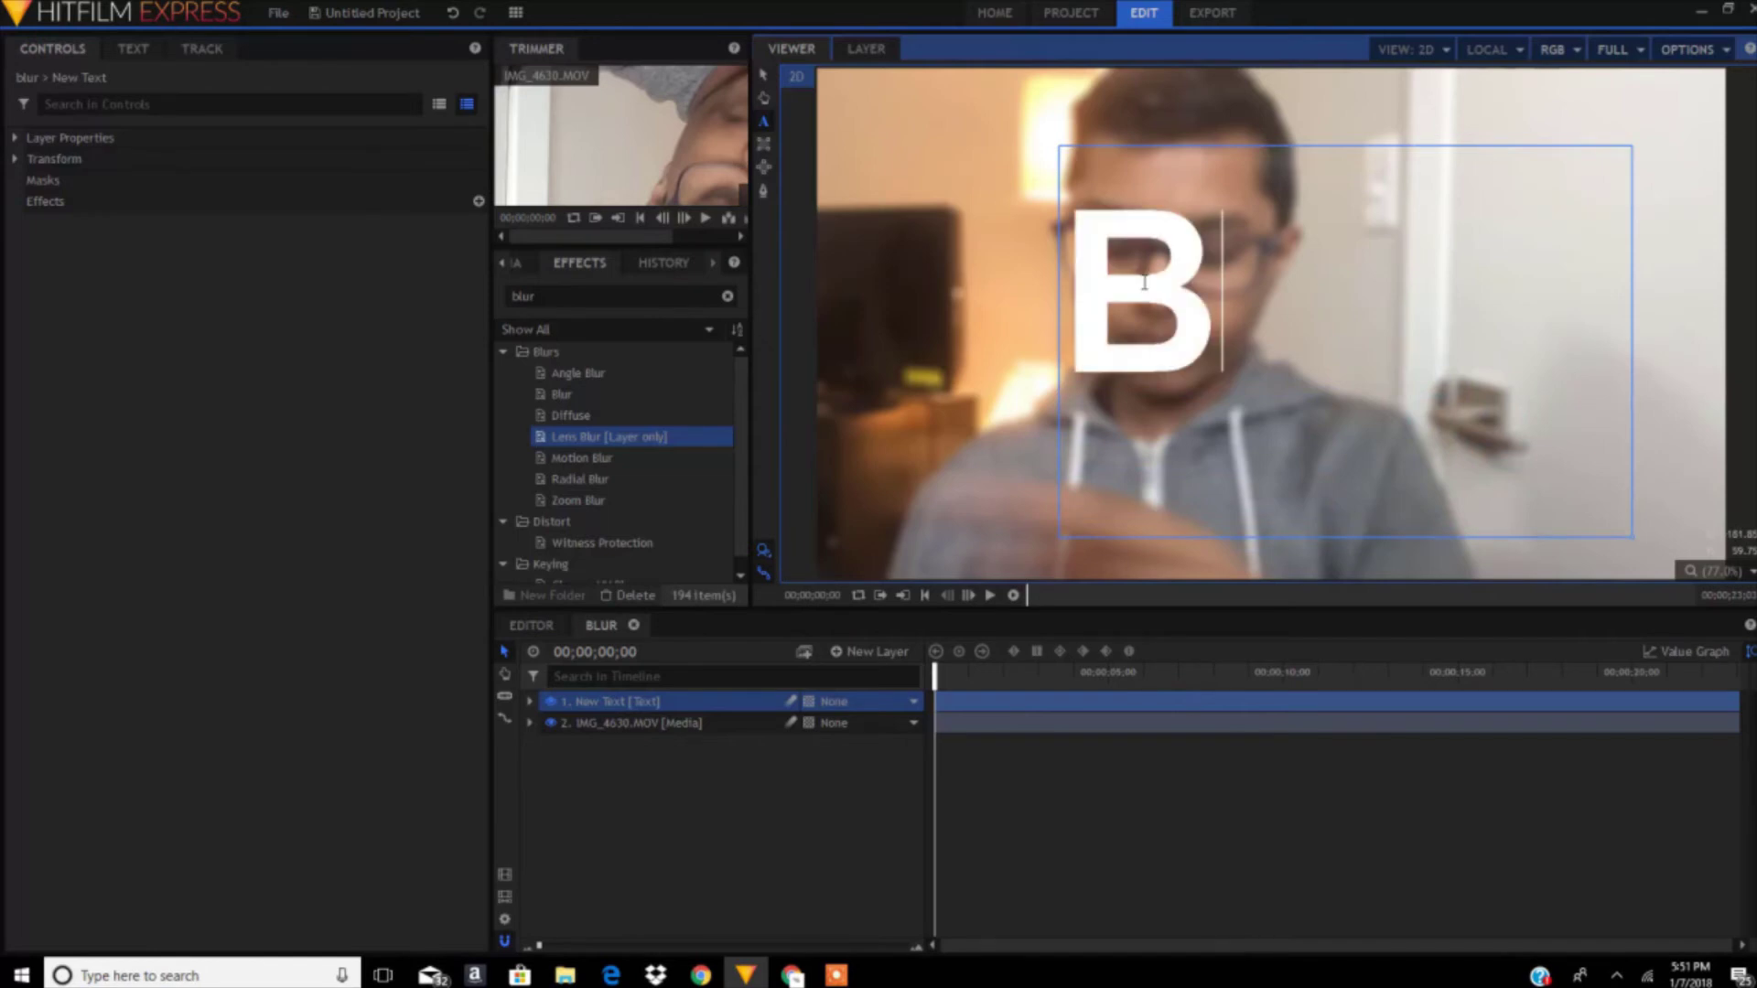
text(LU)
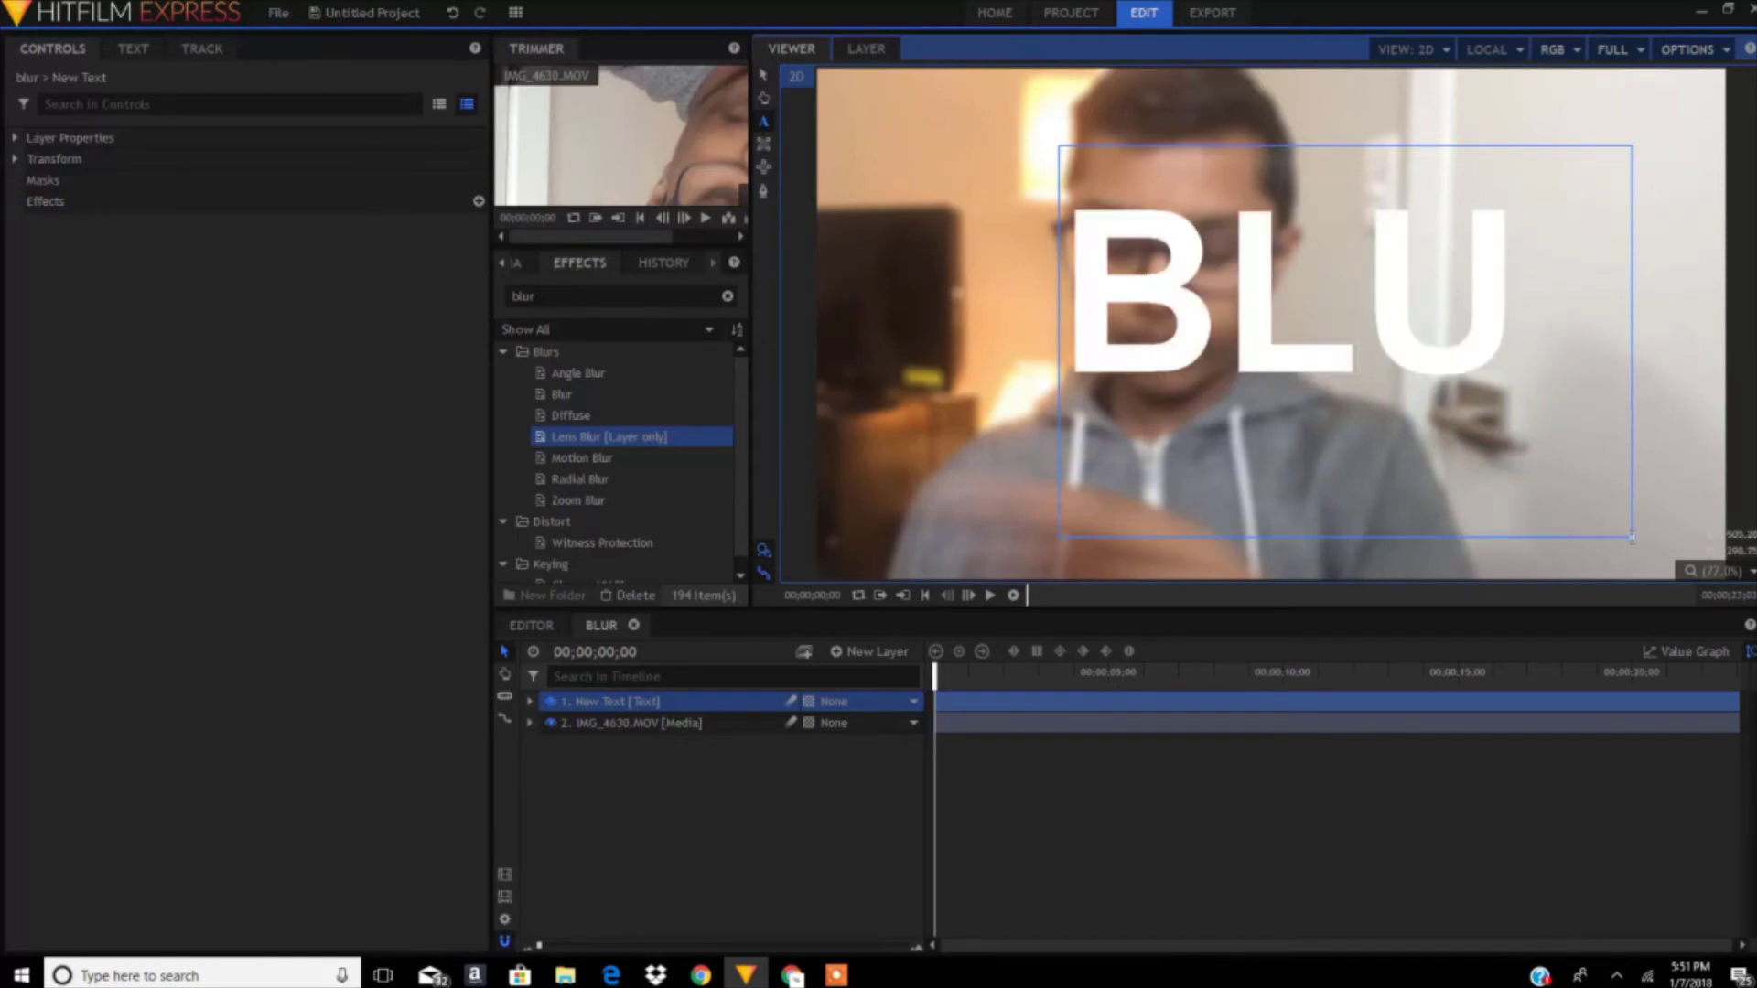
drag(1632, 538, 1750, 437)
Move the BLUR text to the centre of the frame and return to the timeline start.
click(764, 72)
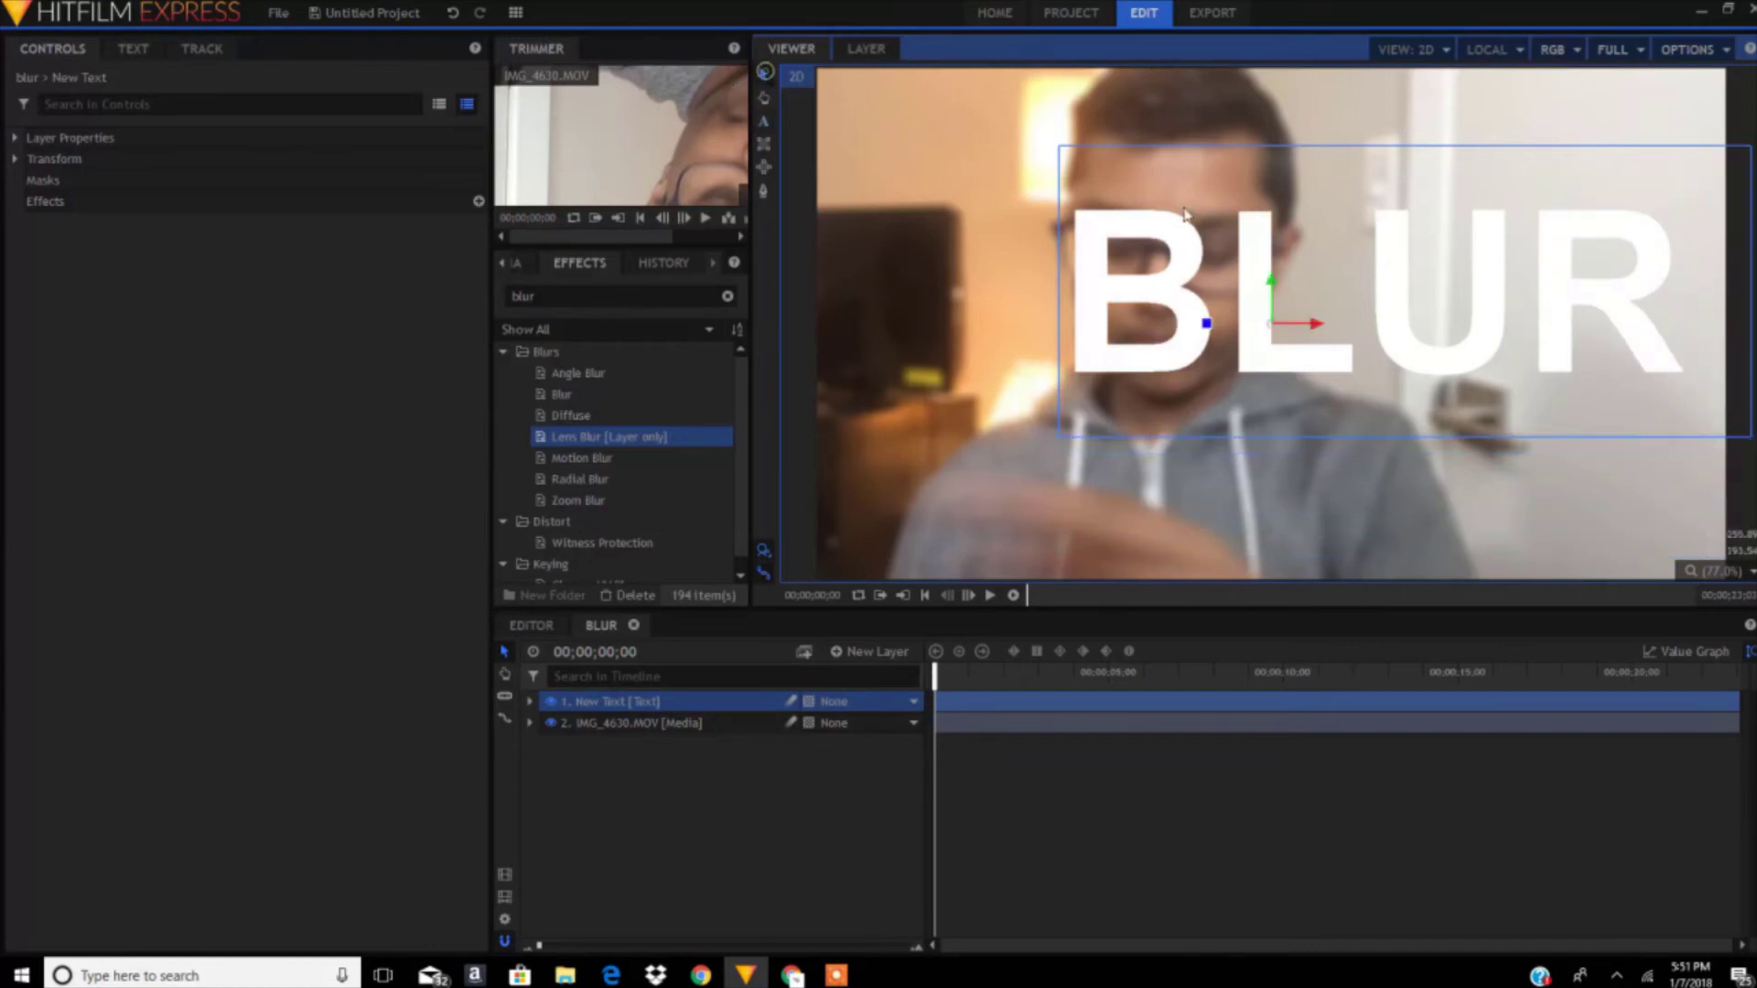
drag(1318, 323, 1140, 329)
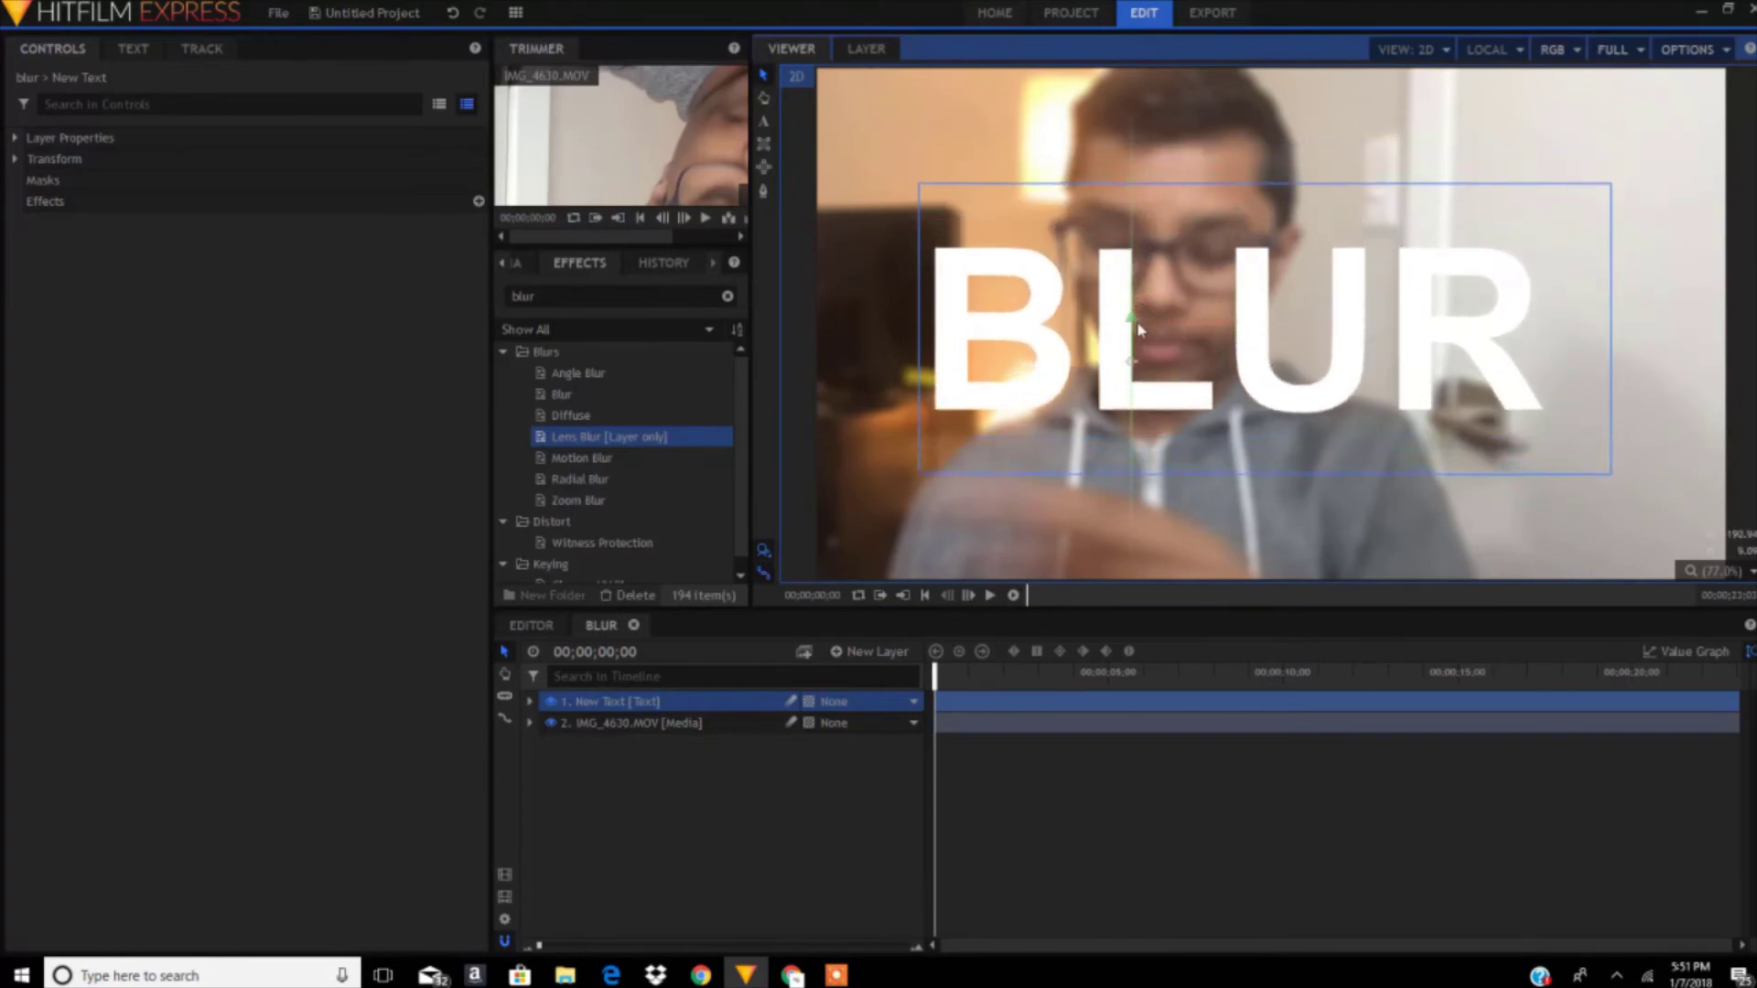
click(1167, 162)
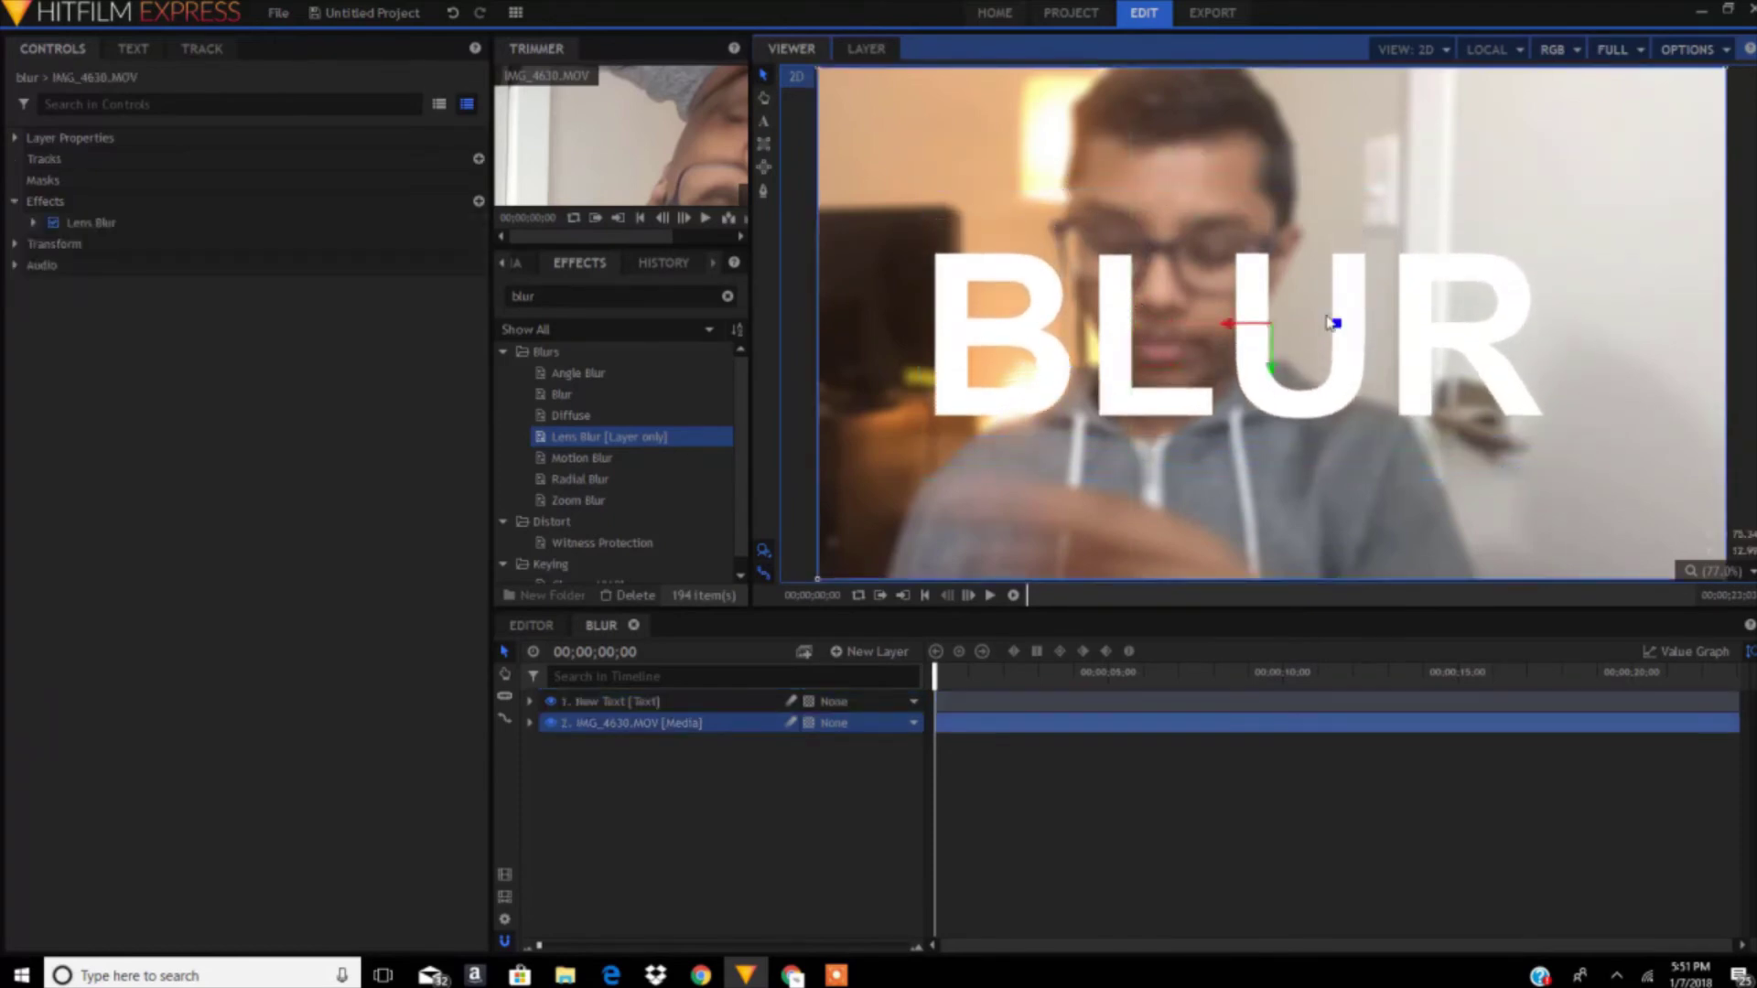
click(1067, 364)
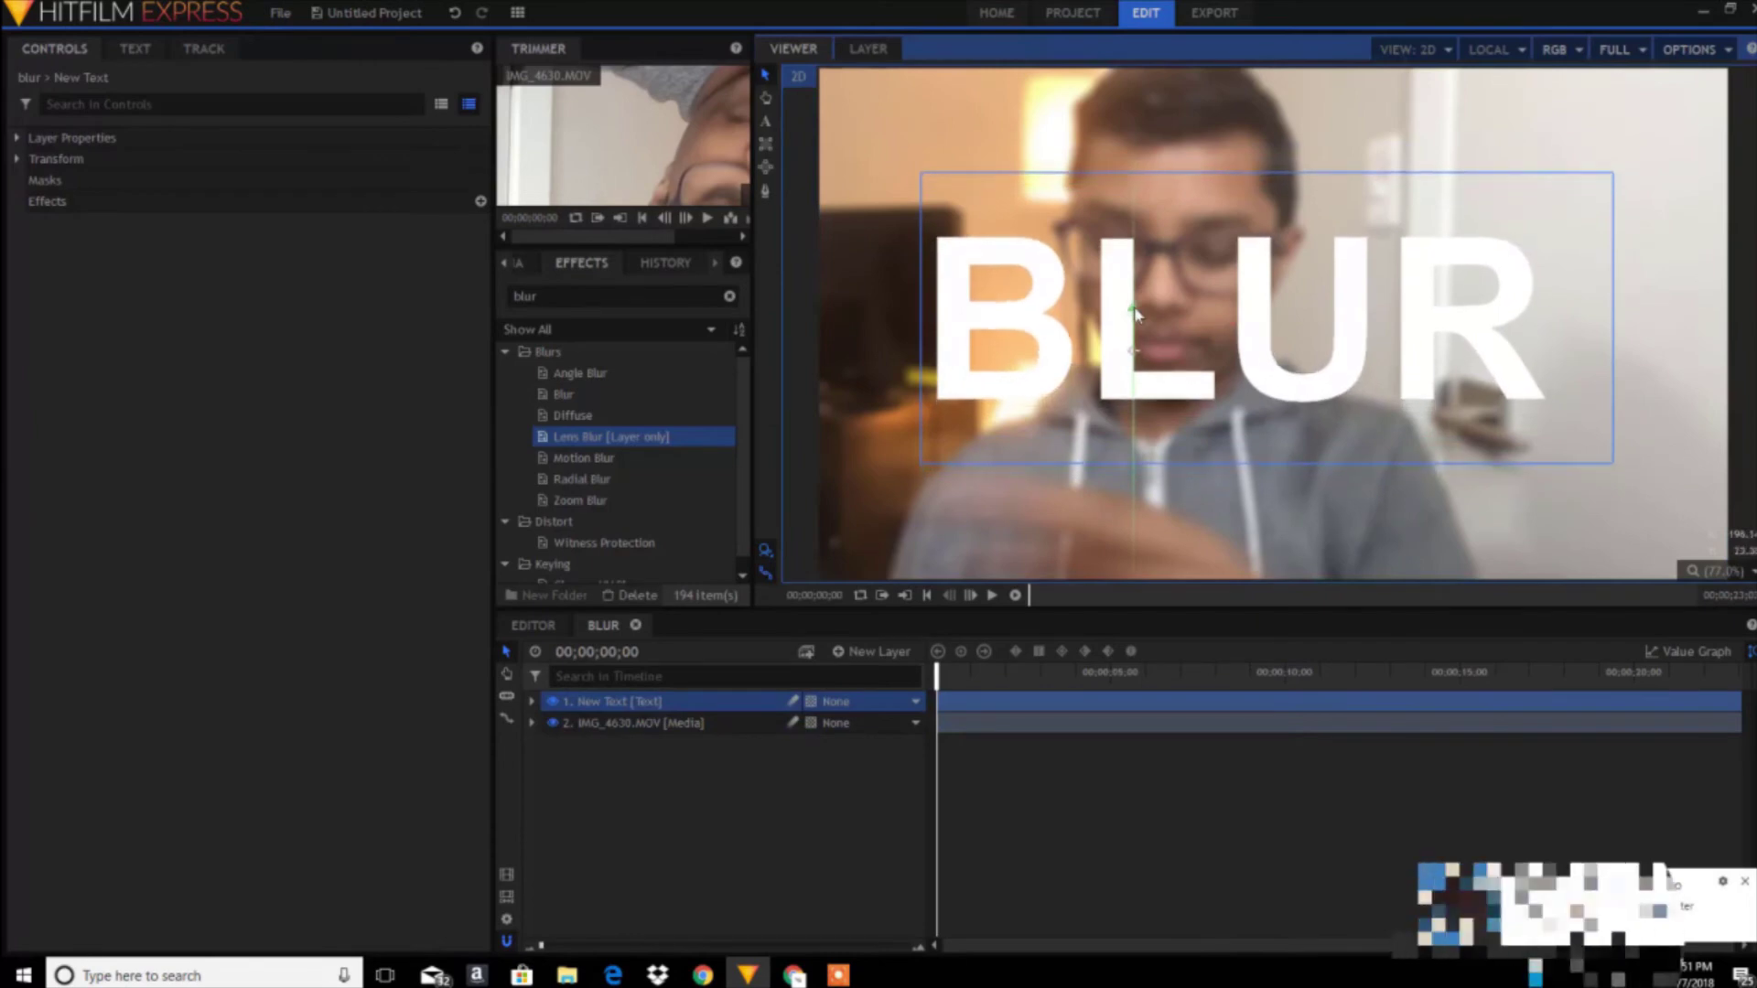
drag(1188, 386, 1199, 384)
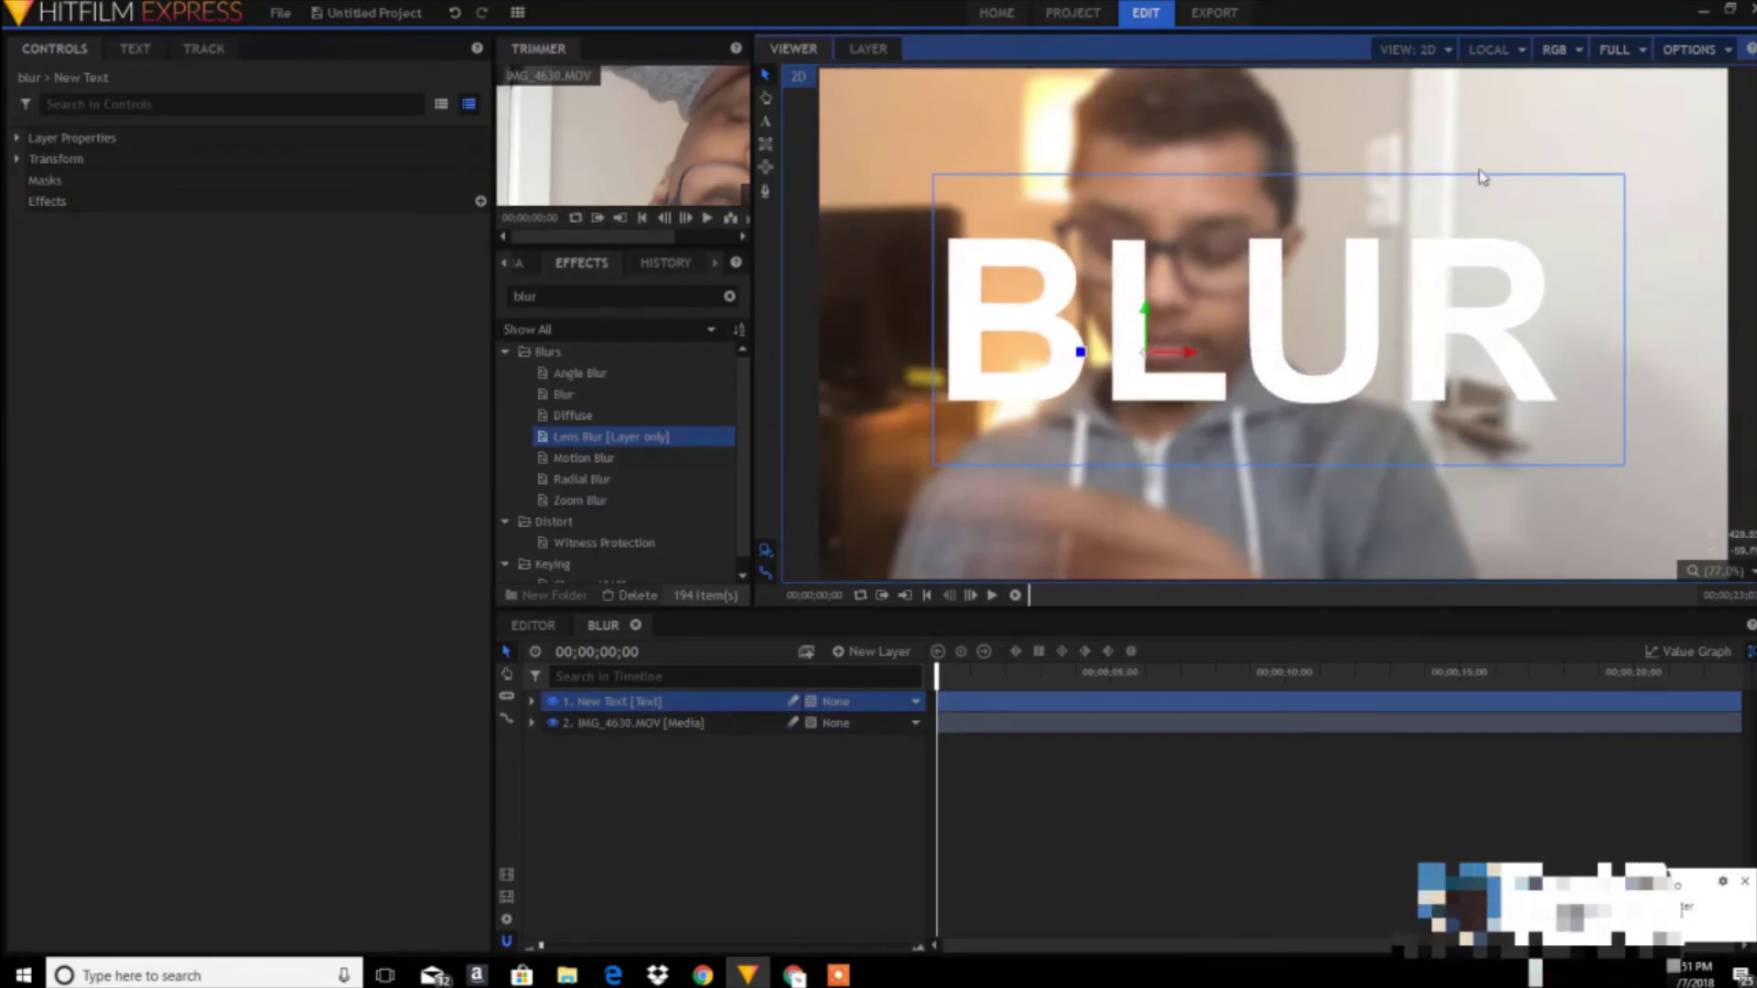
click(1079, 824)
drag(925, 678, 934, 674)
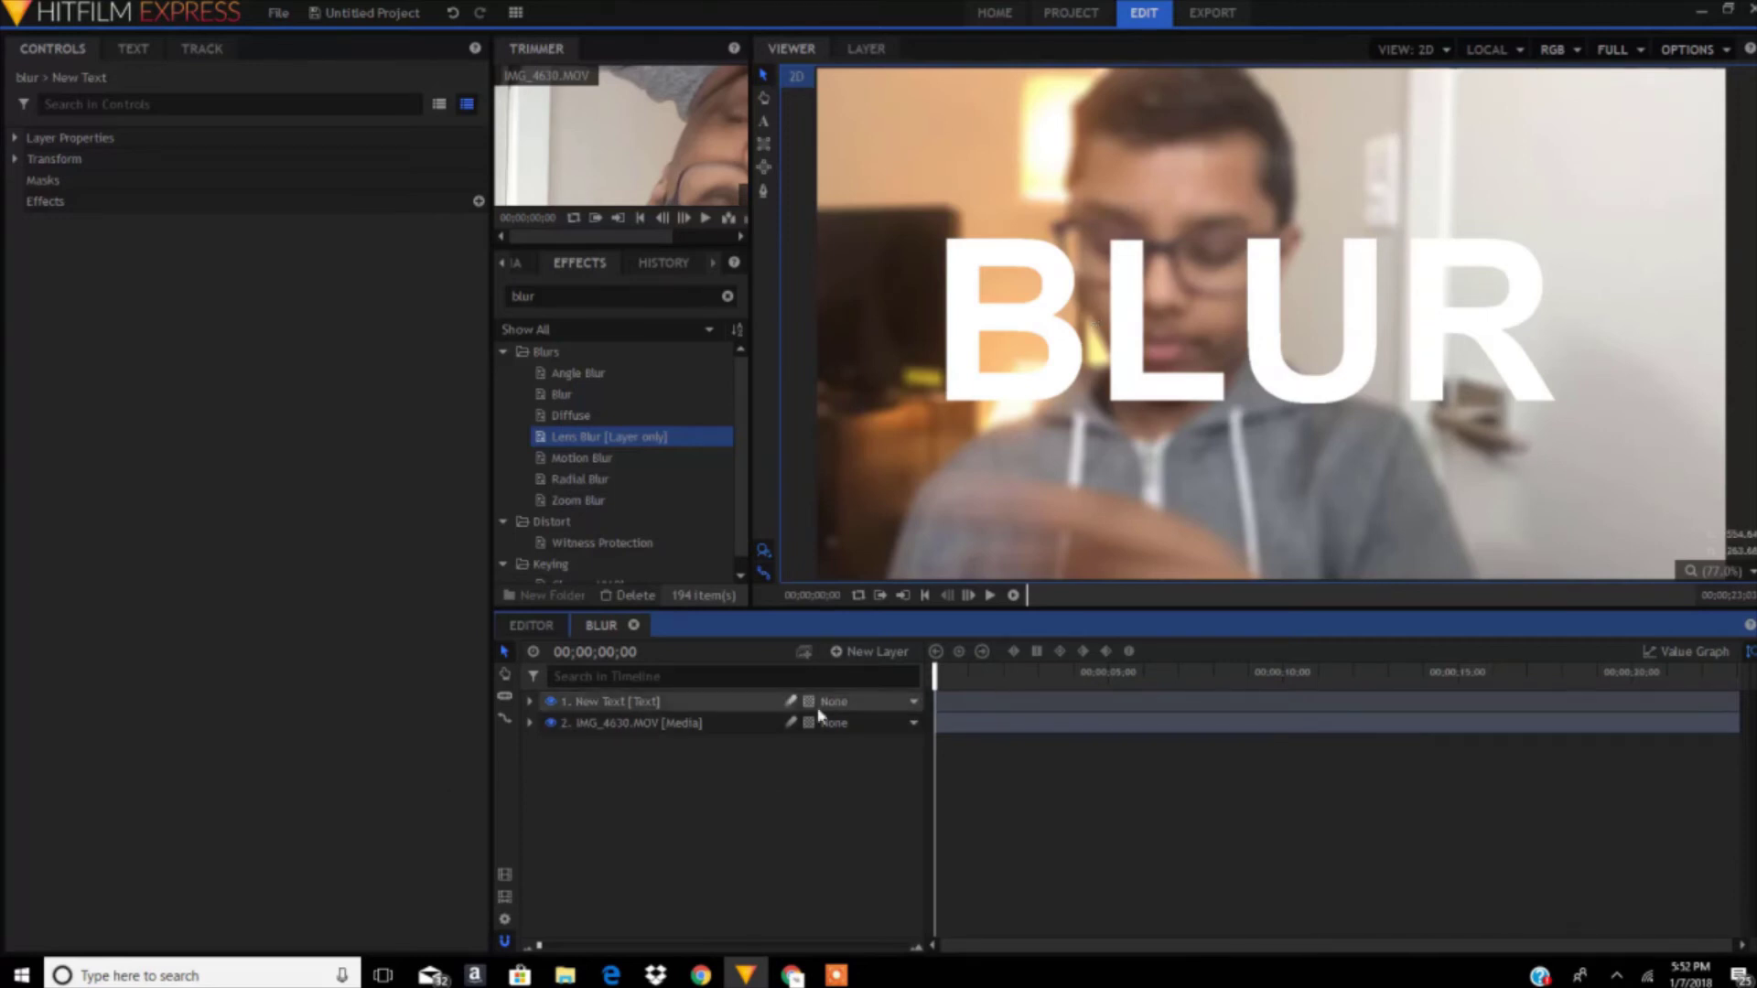
Split the BLUR text and the webcam clip at the 5-second mark.
click(946, 710)
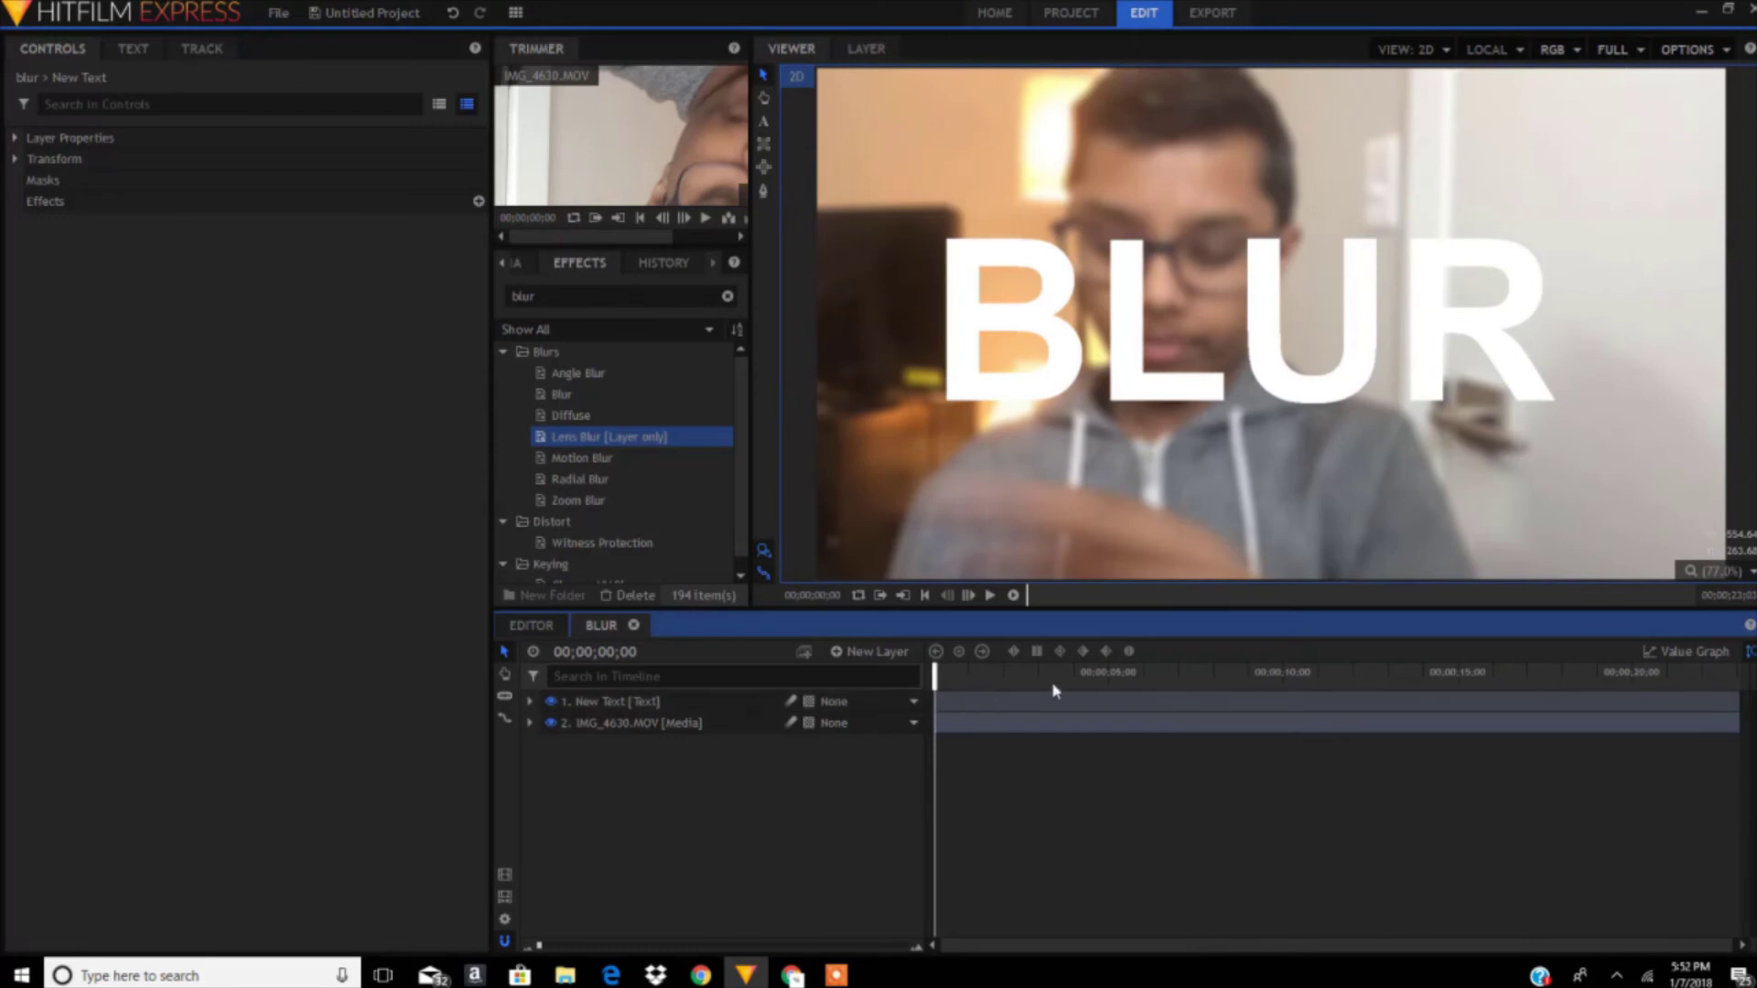
click(1113, 671)
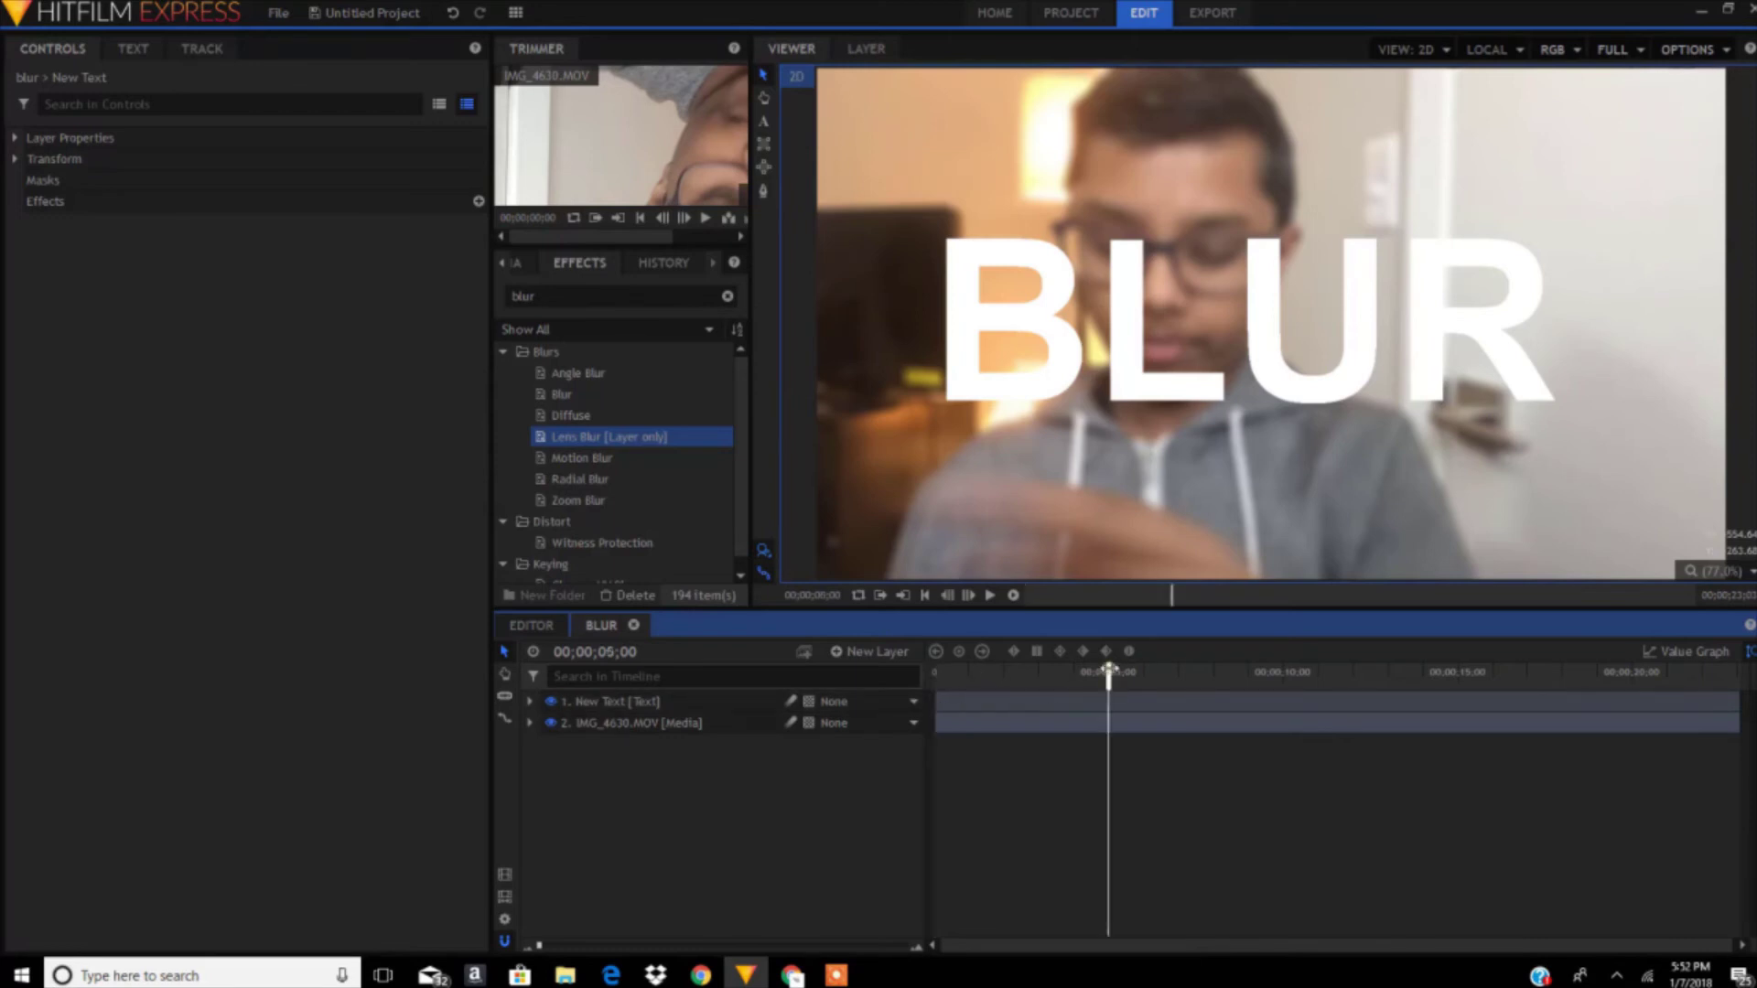
key(ctrl+d)
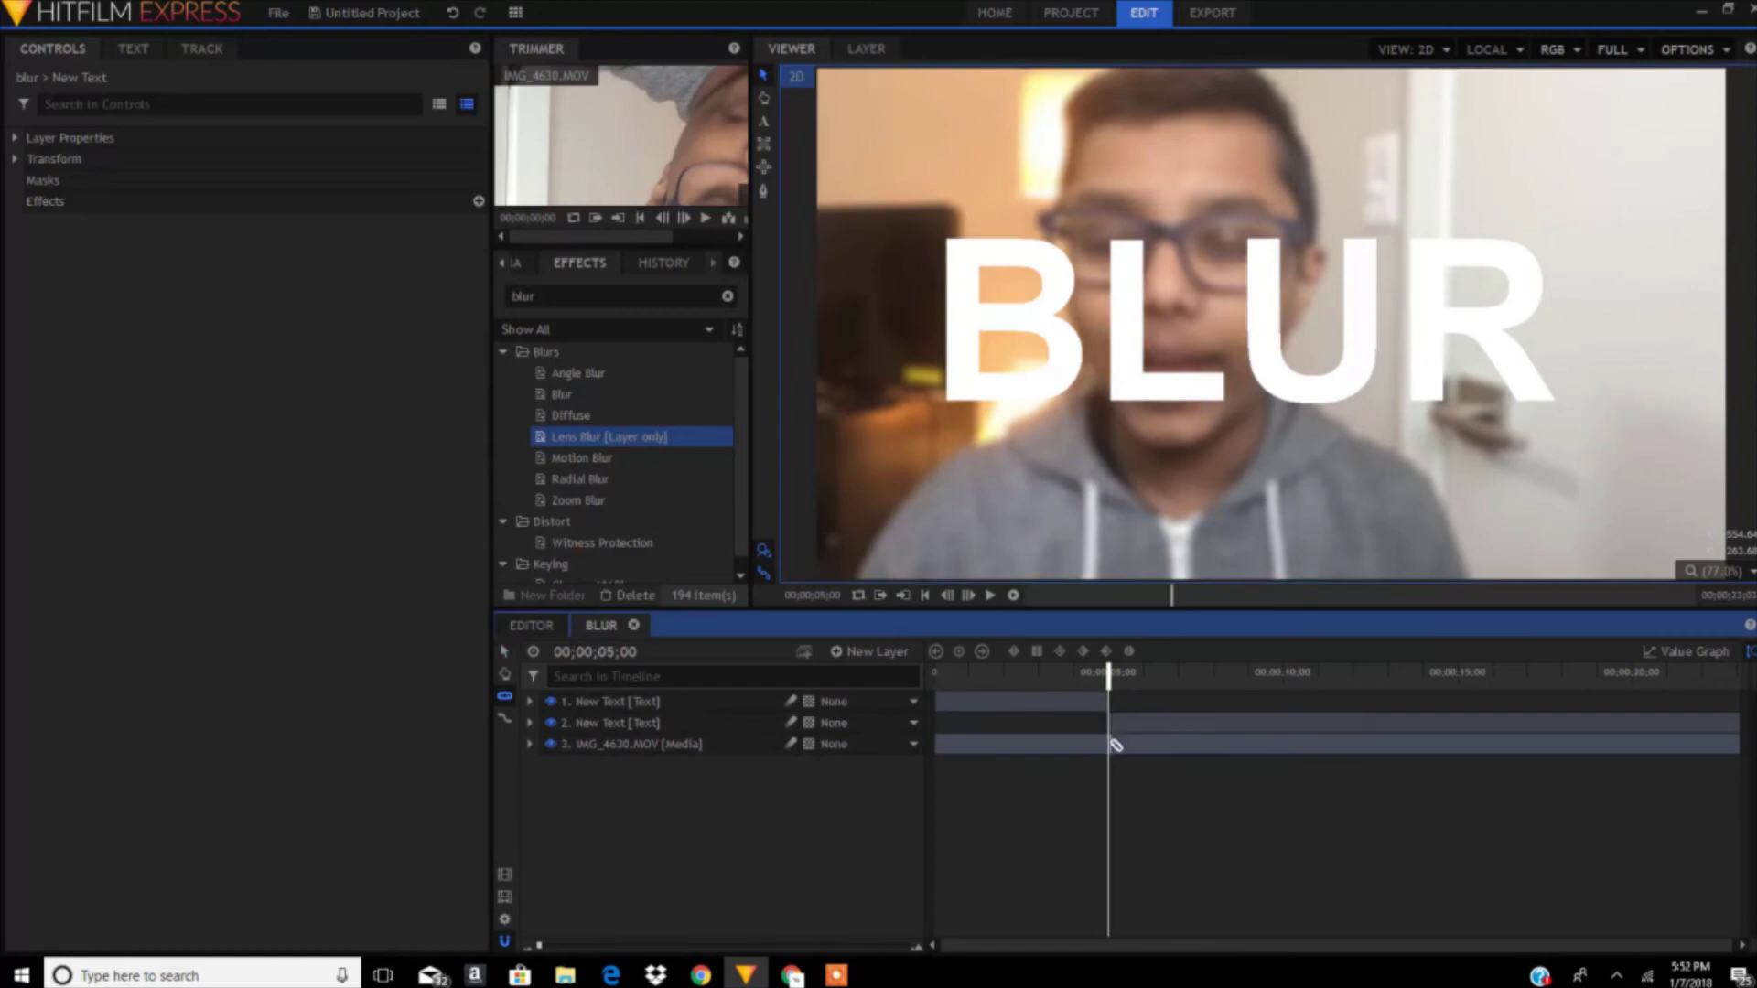
click(1115, 745)
key(ctrl+d)
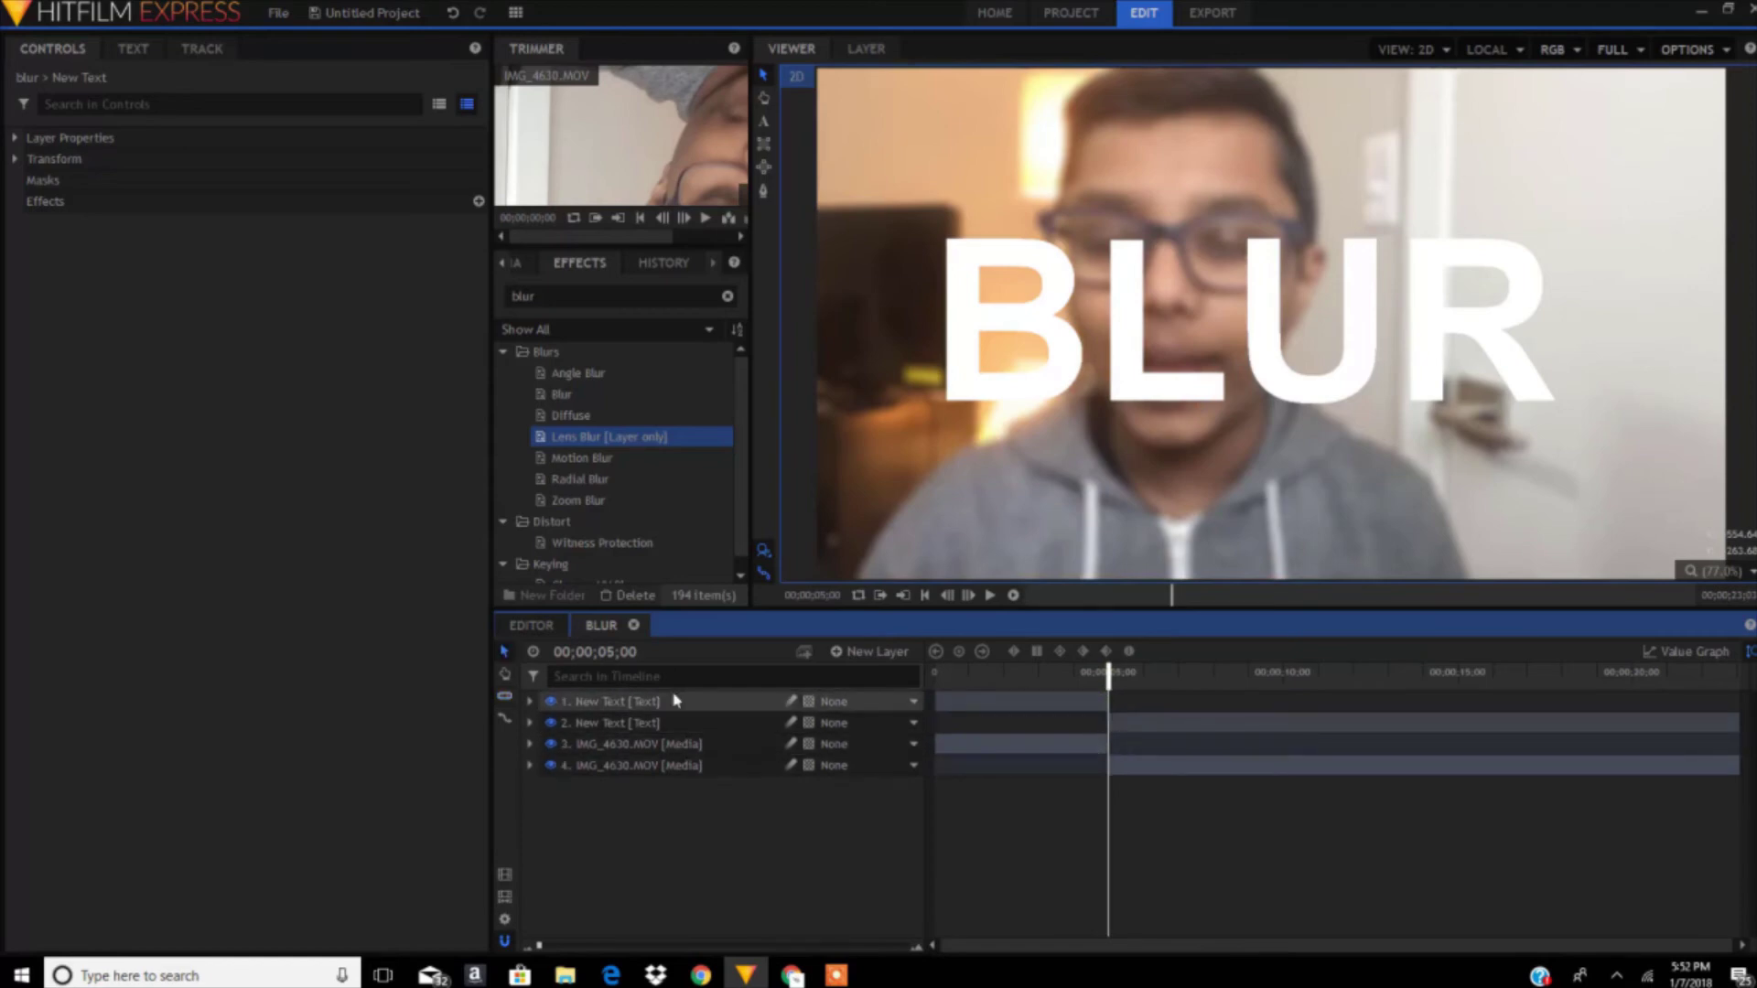
Delete the BLUR text's first 5-second part.
click(684, 725)
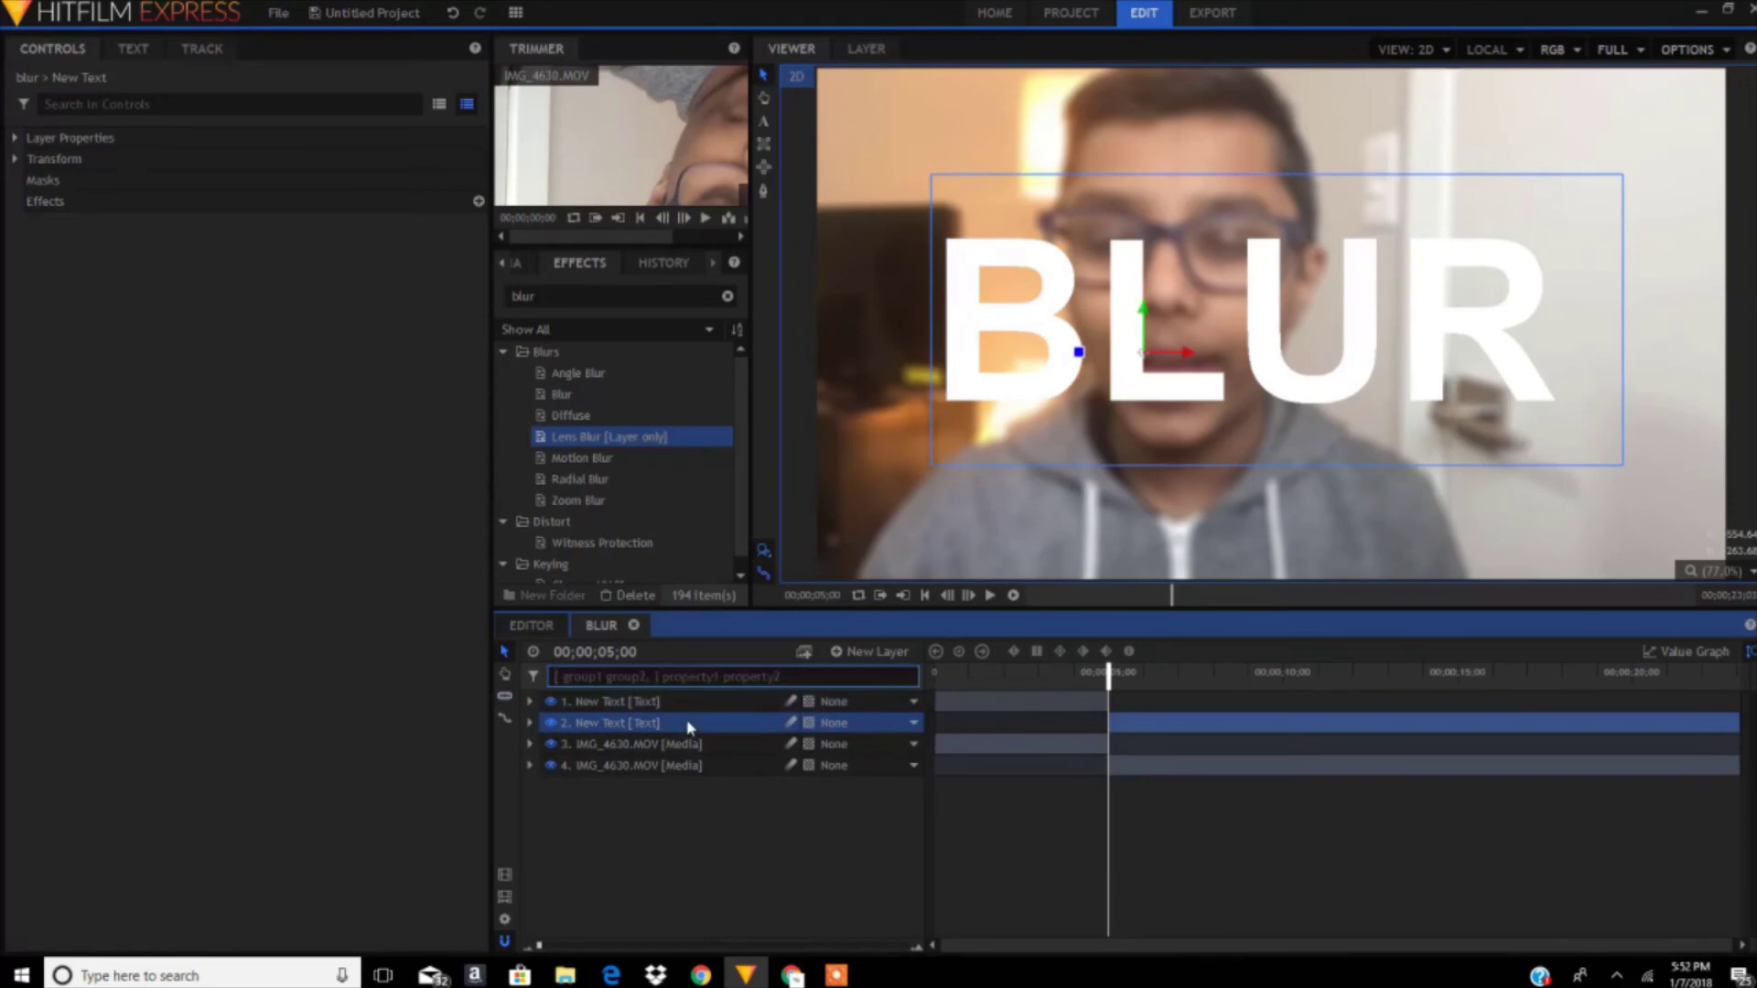
click(1063, 707)
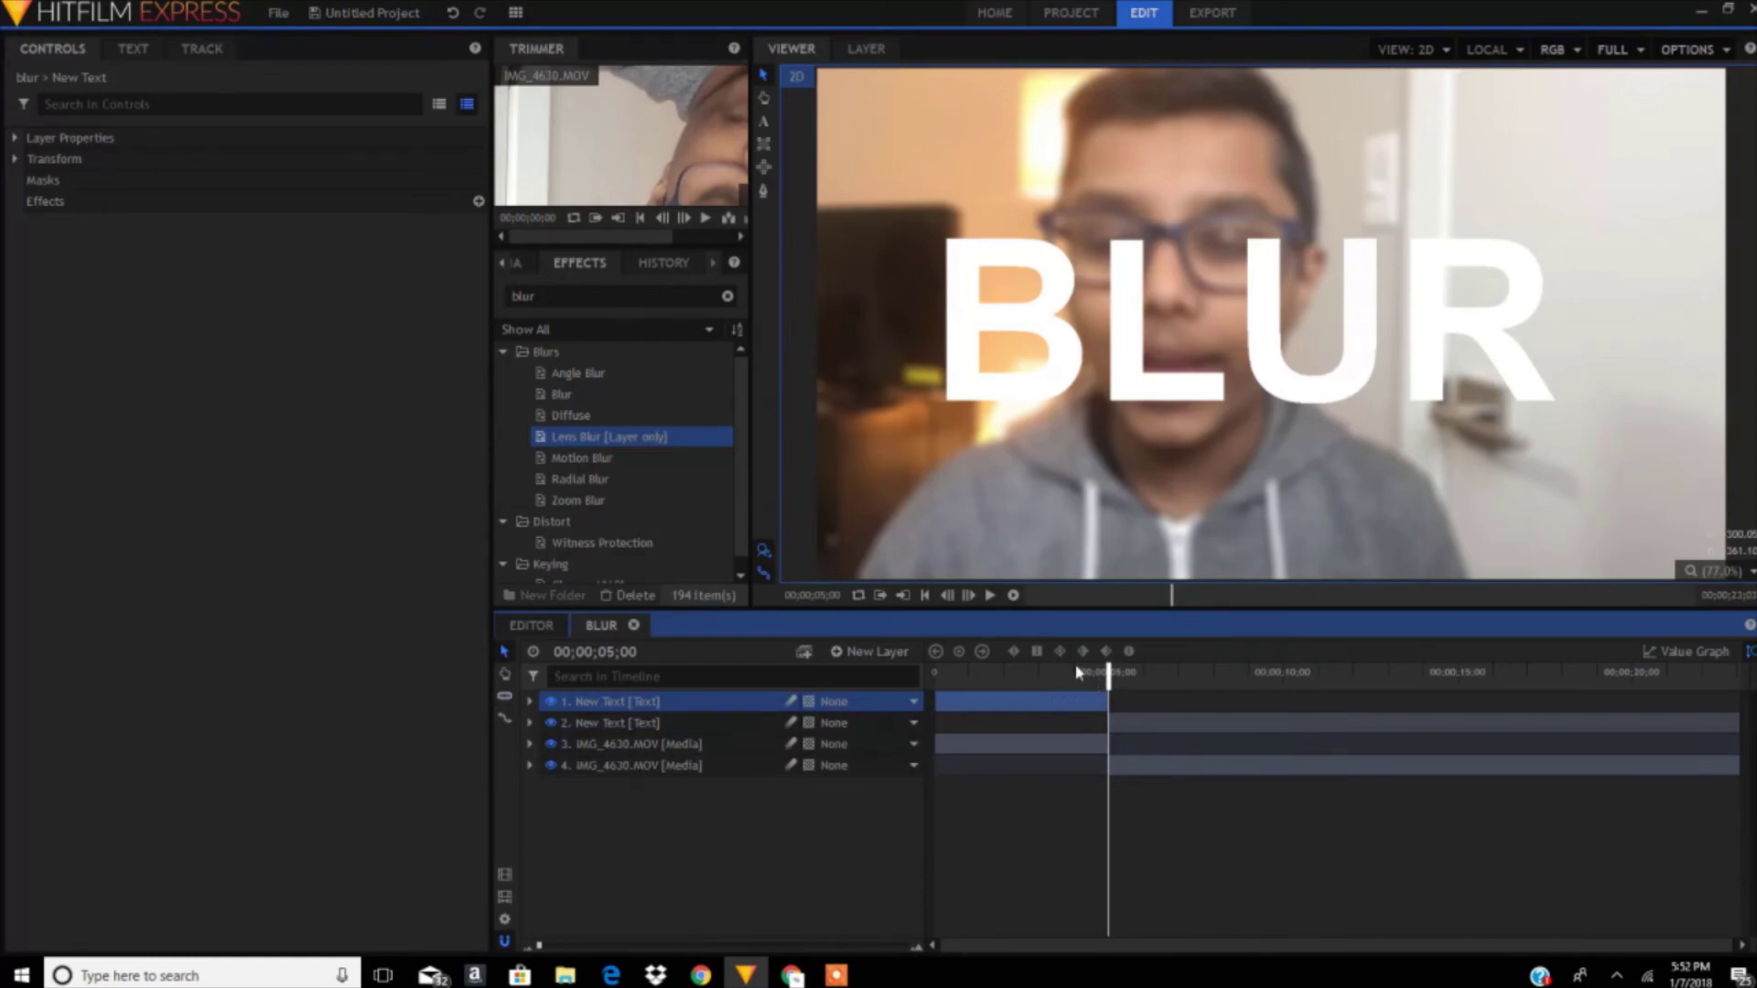
key(Delete)
Scrub back to the start to check the opening plays without text.
click(992, 725)
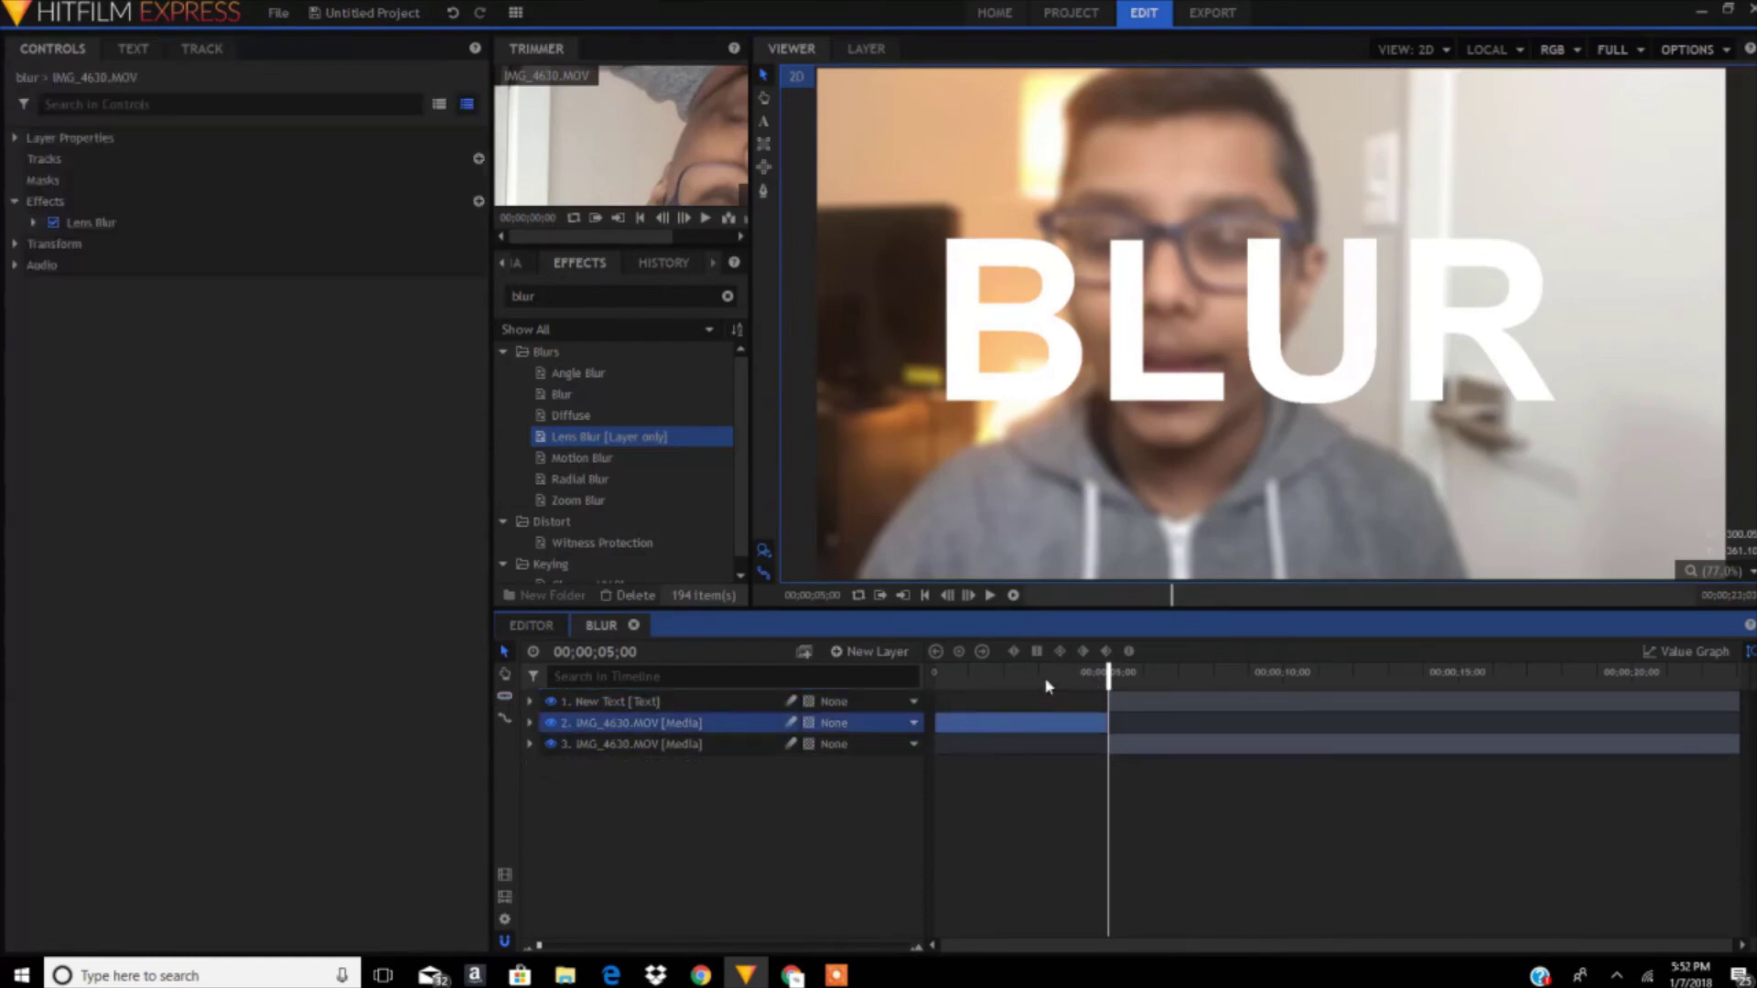
drag(1048, 687, 954, 686)
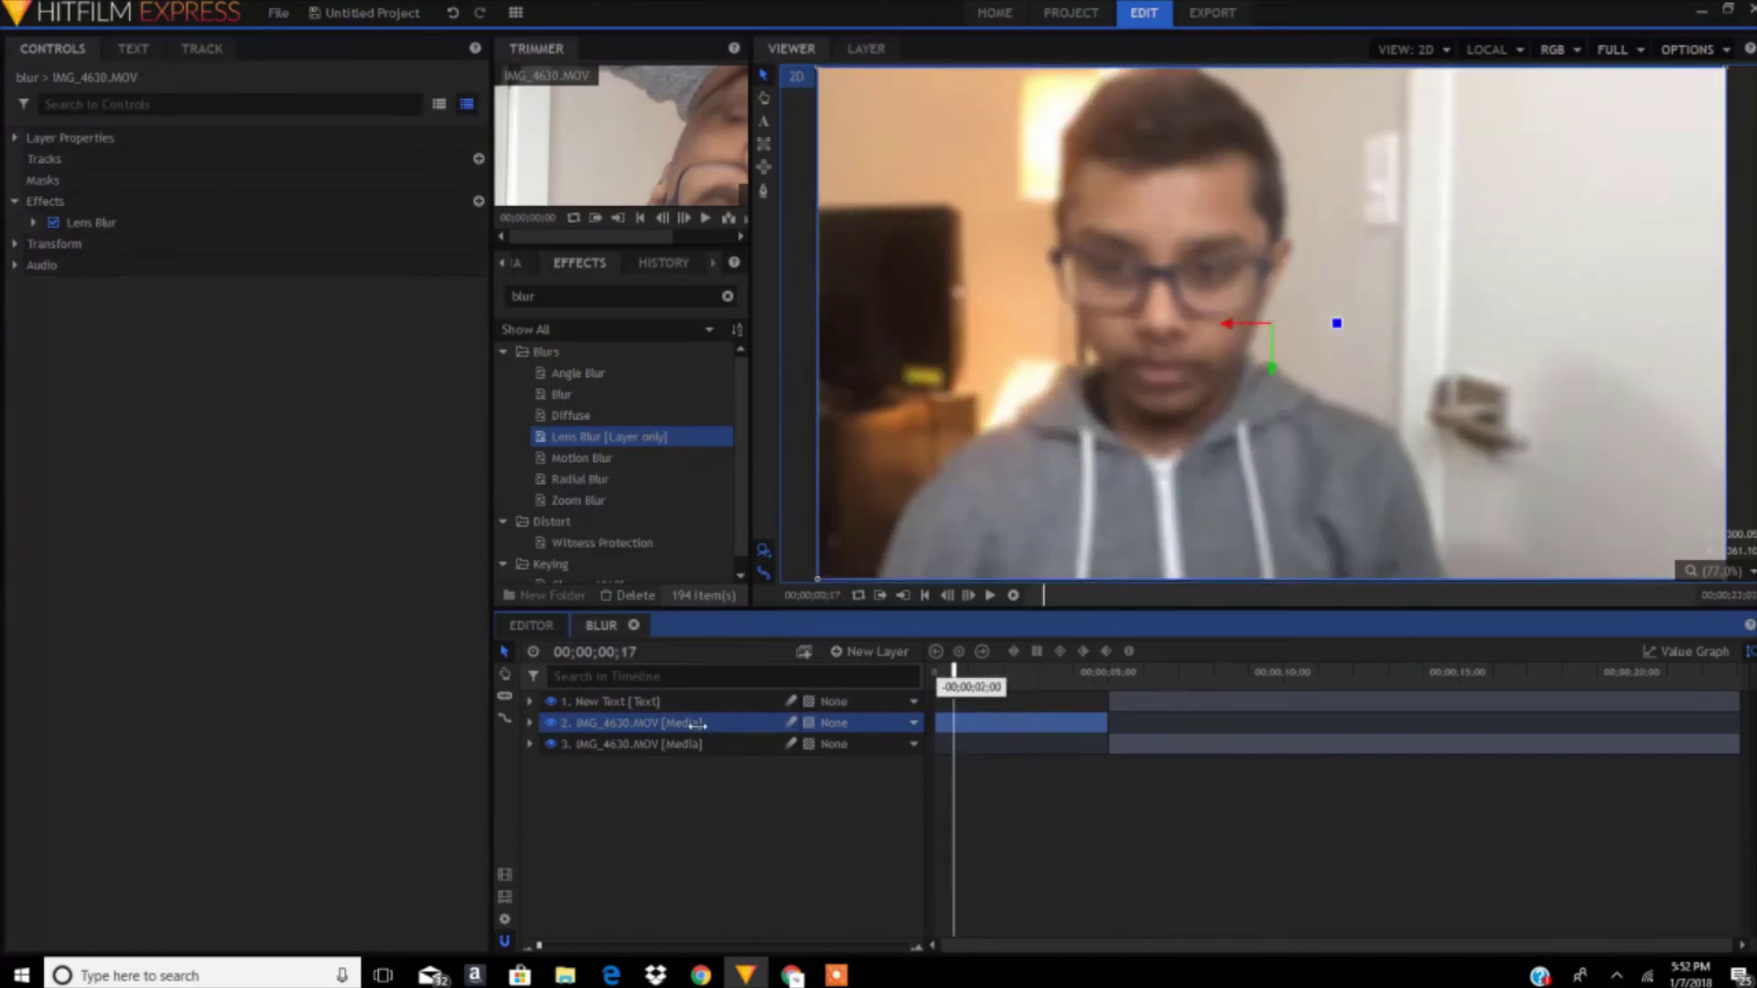
drag(698, 725, 934, 723)
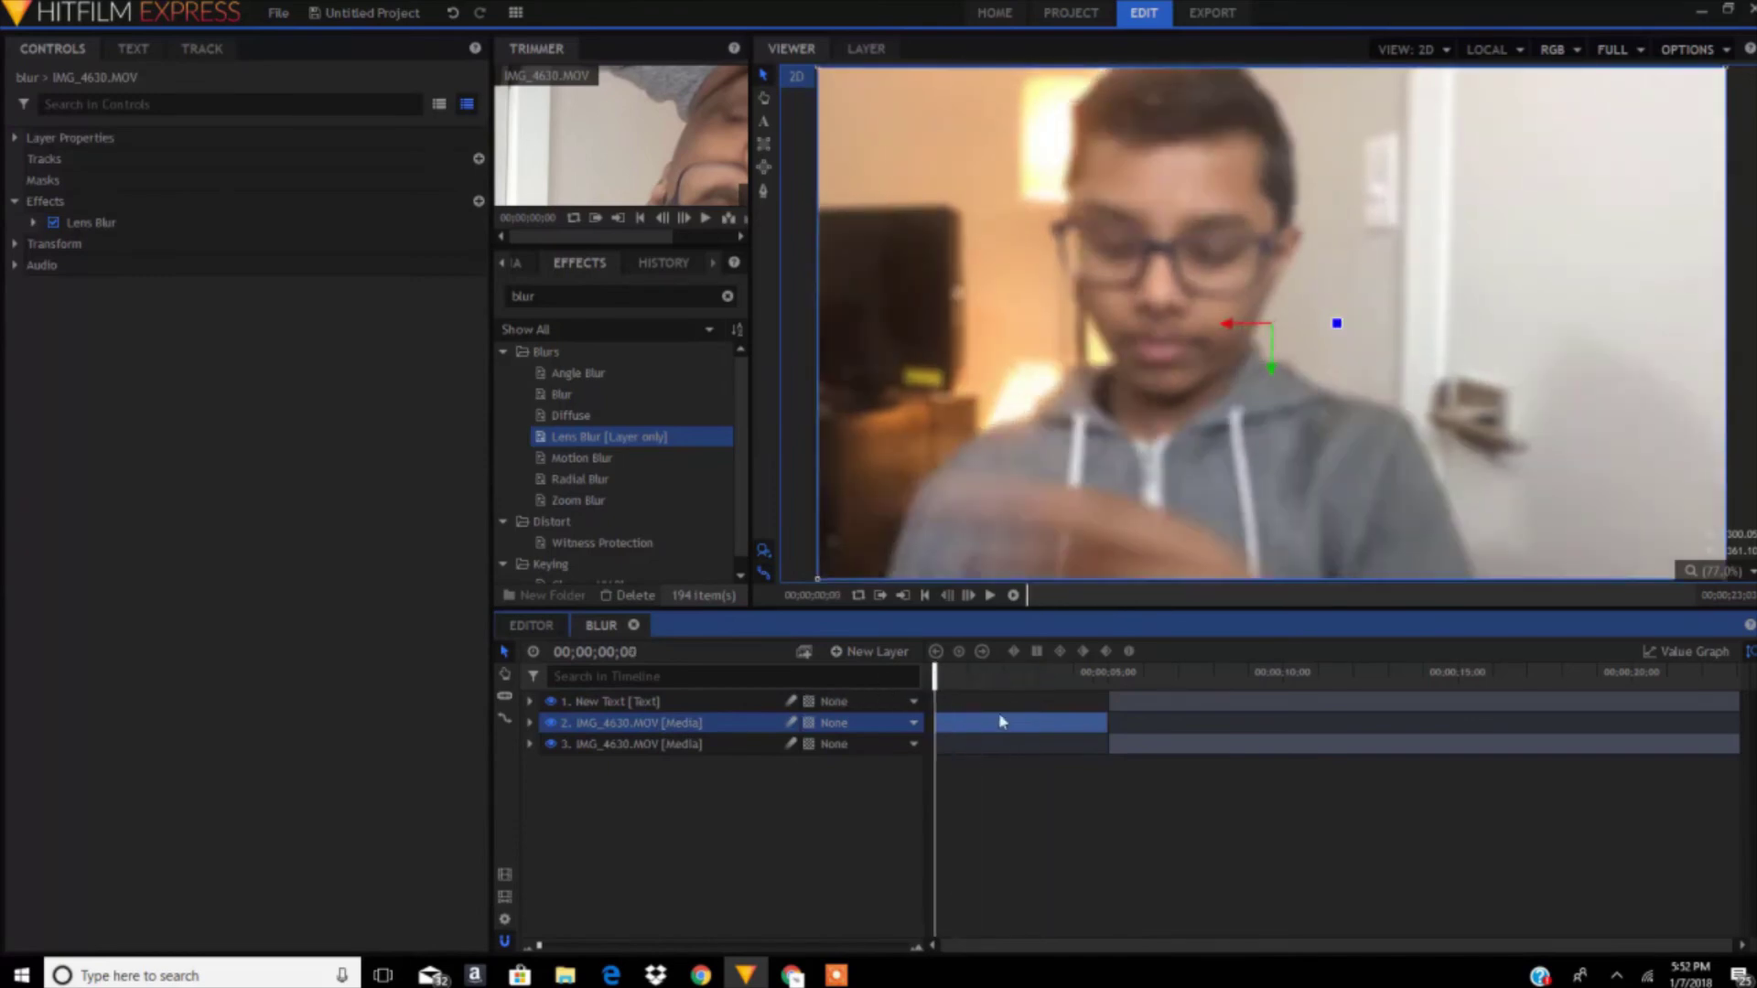
Turn off Lens Blur on the opening IMG_4630.MOV clip and collapse its properties.
click(533, 723)
click(532, 723)
click(530, 724)
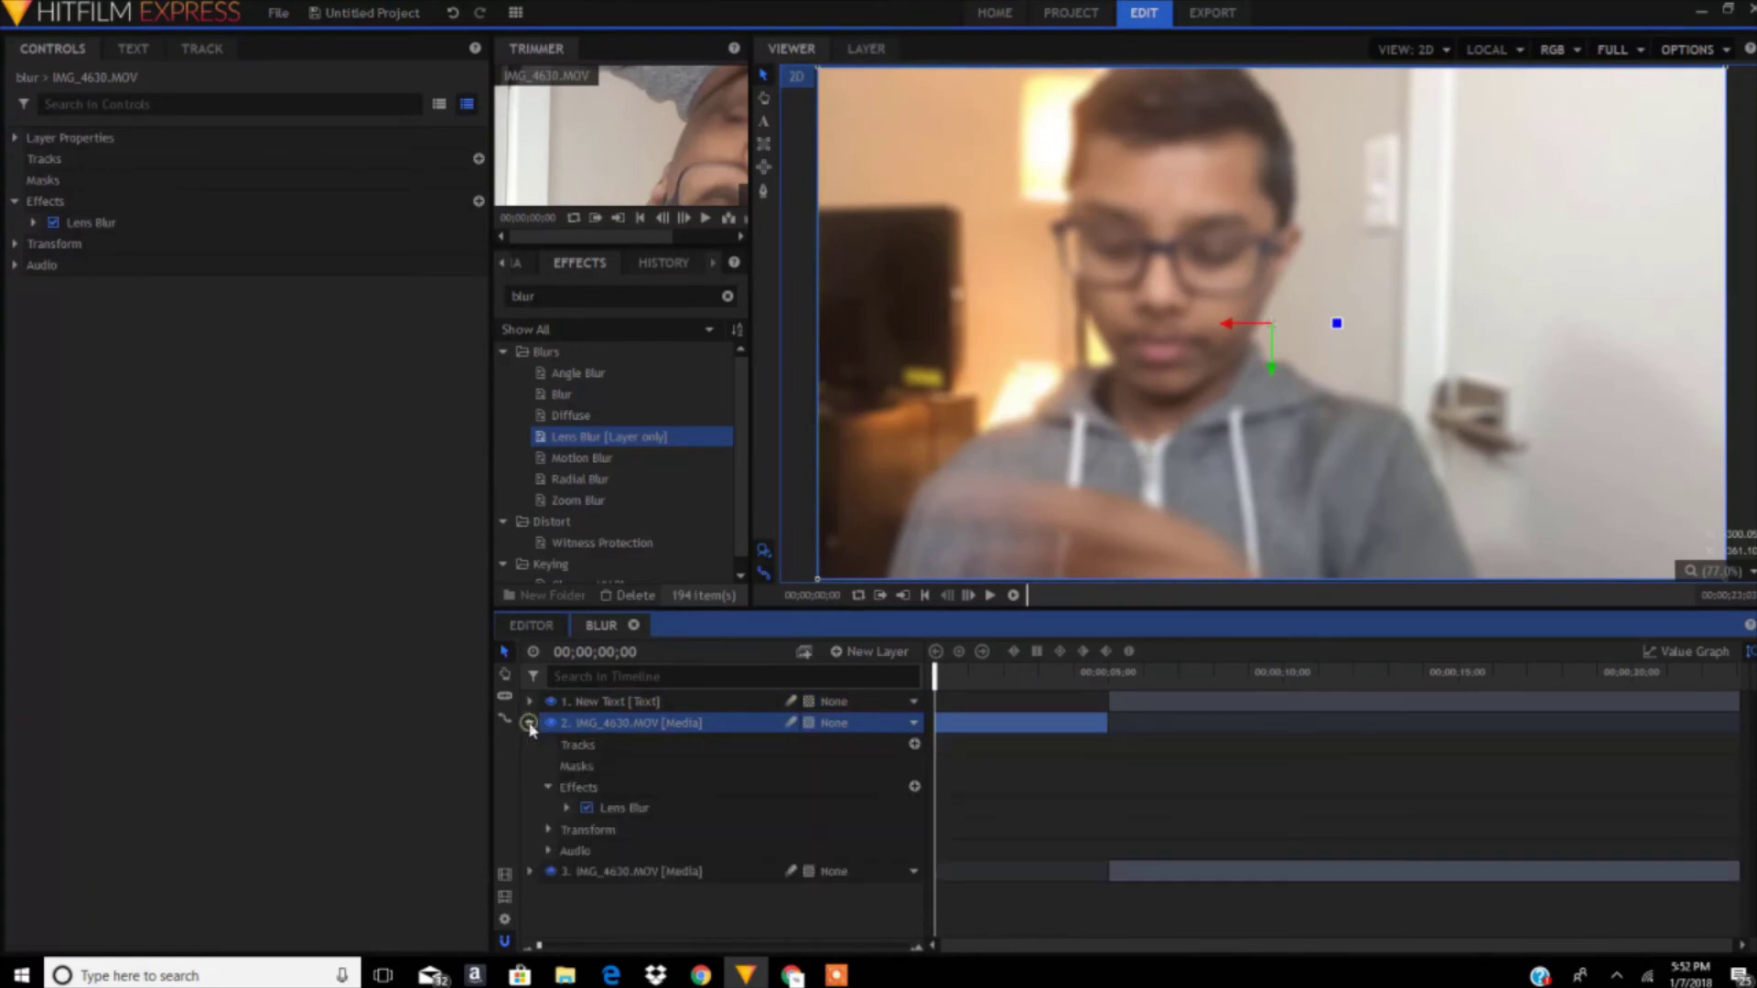
click(588, 807)
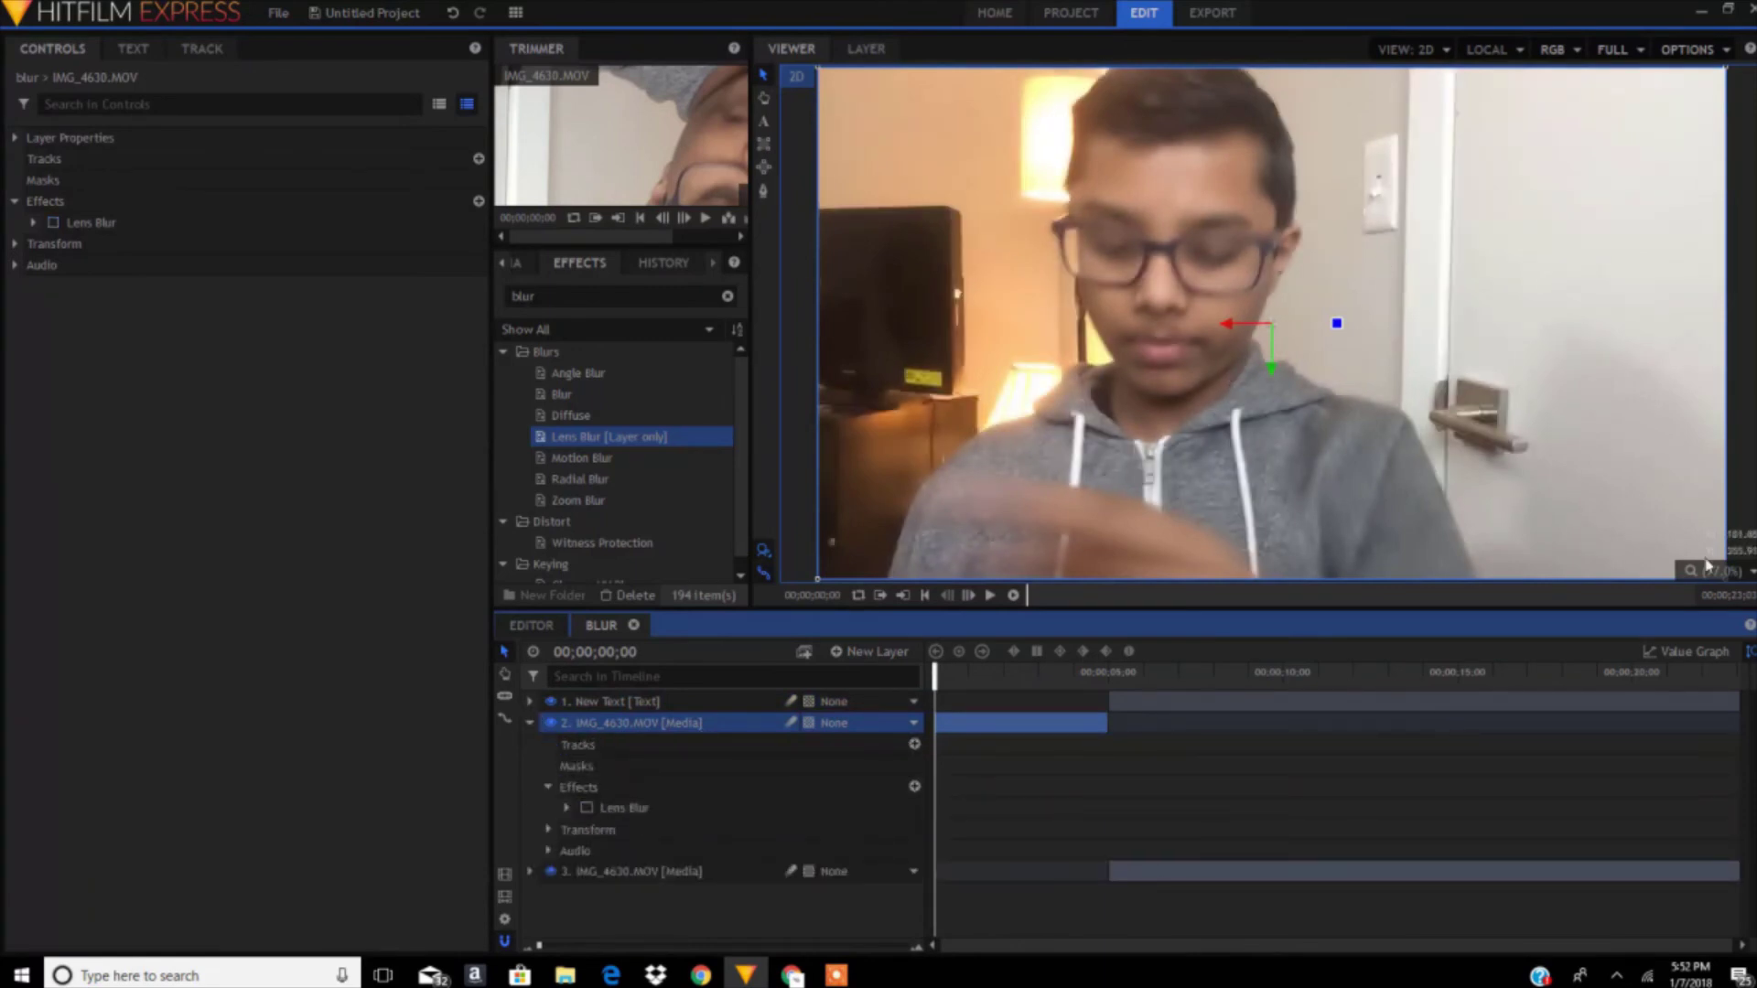
click(530, 723)
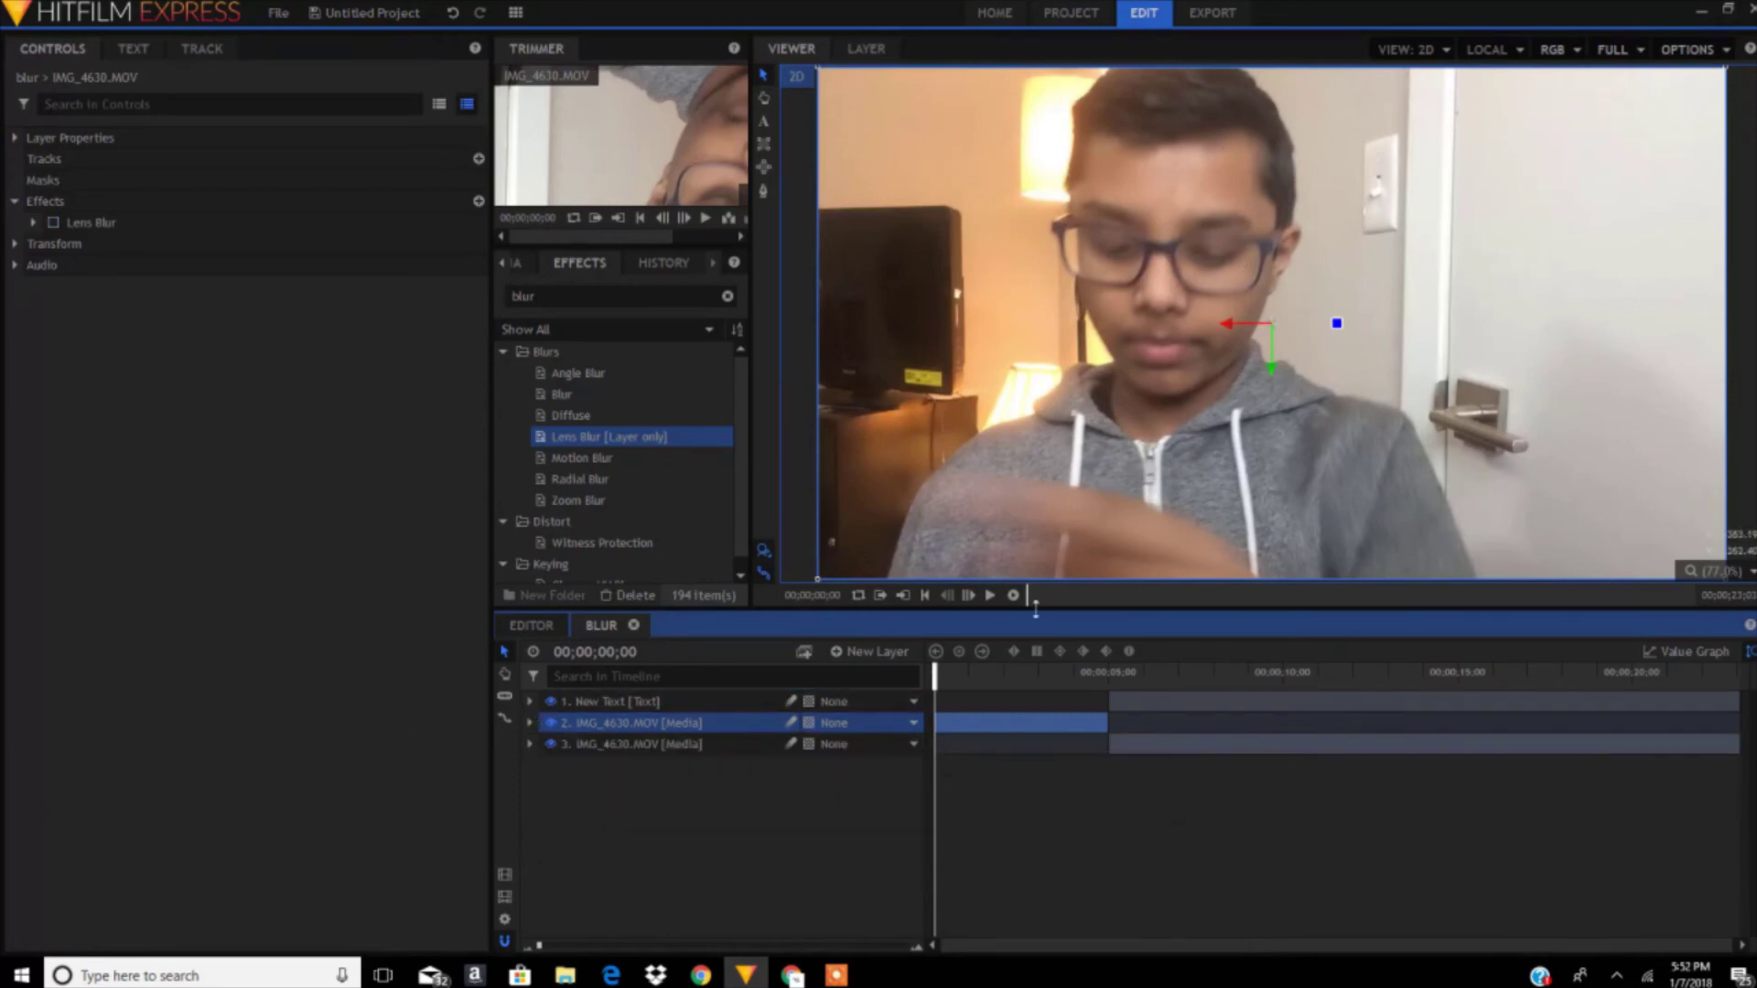
Play the edit, stop it, return to the start, then jump just past 5 seconds.
click(993, 596)
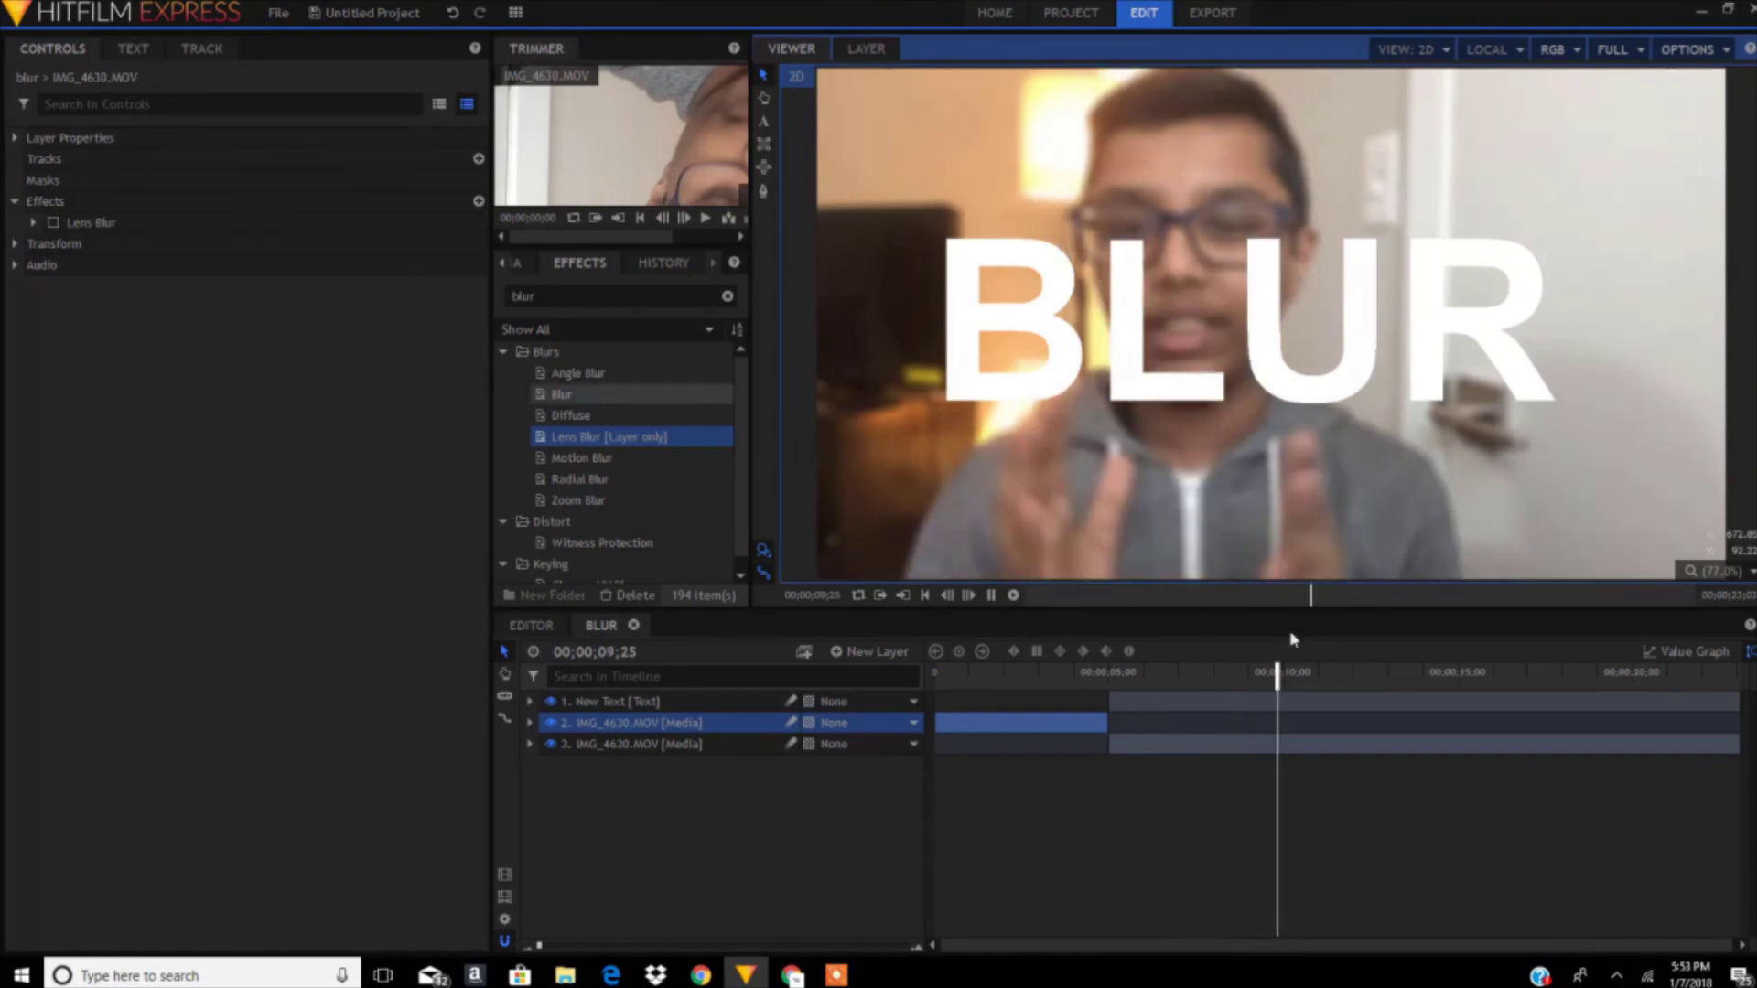
click(1314, 675)
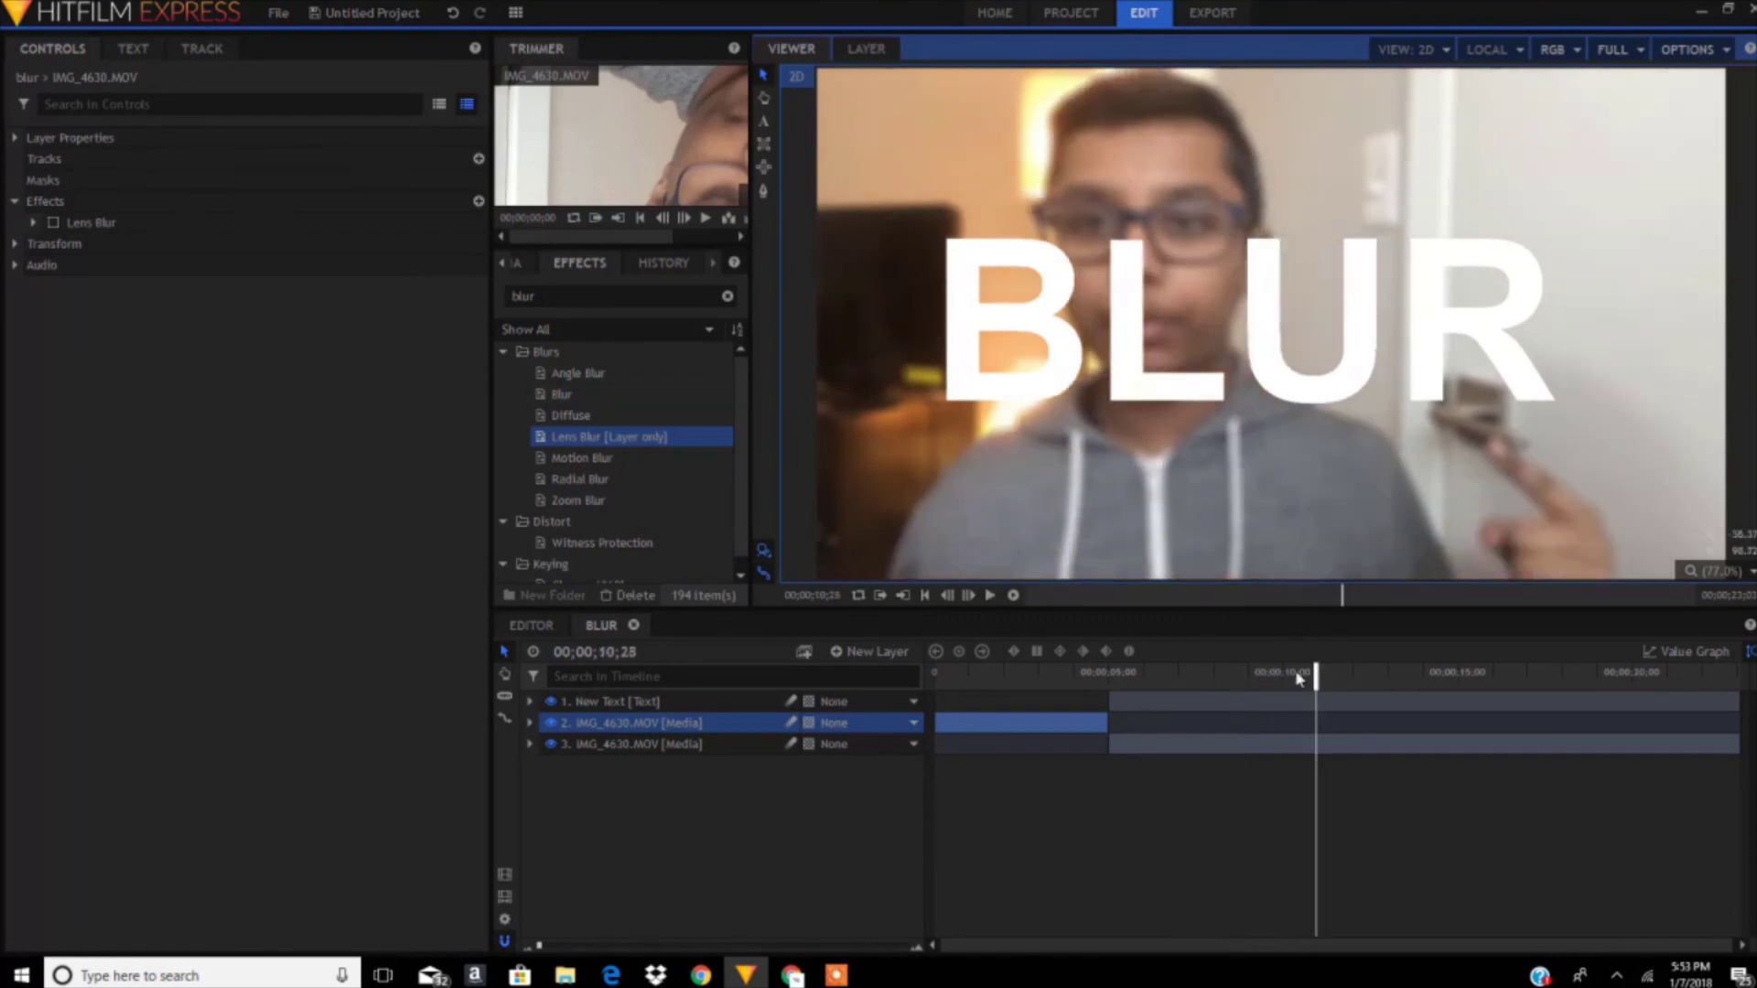
click(1268, 675)
key(Home)
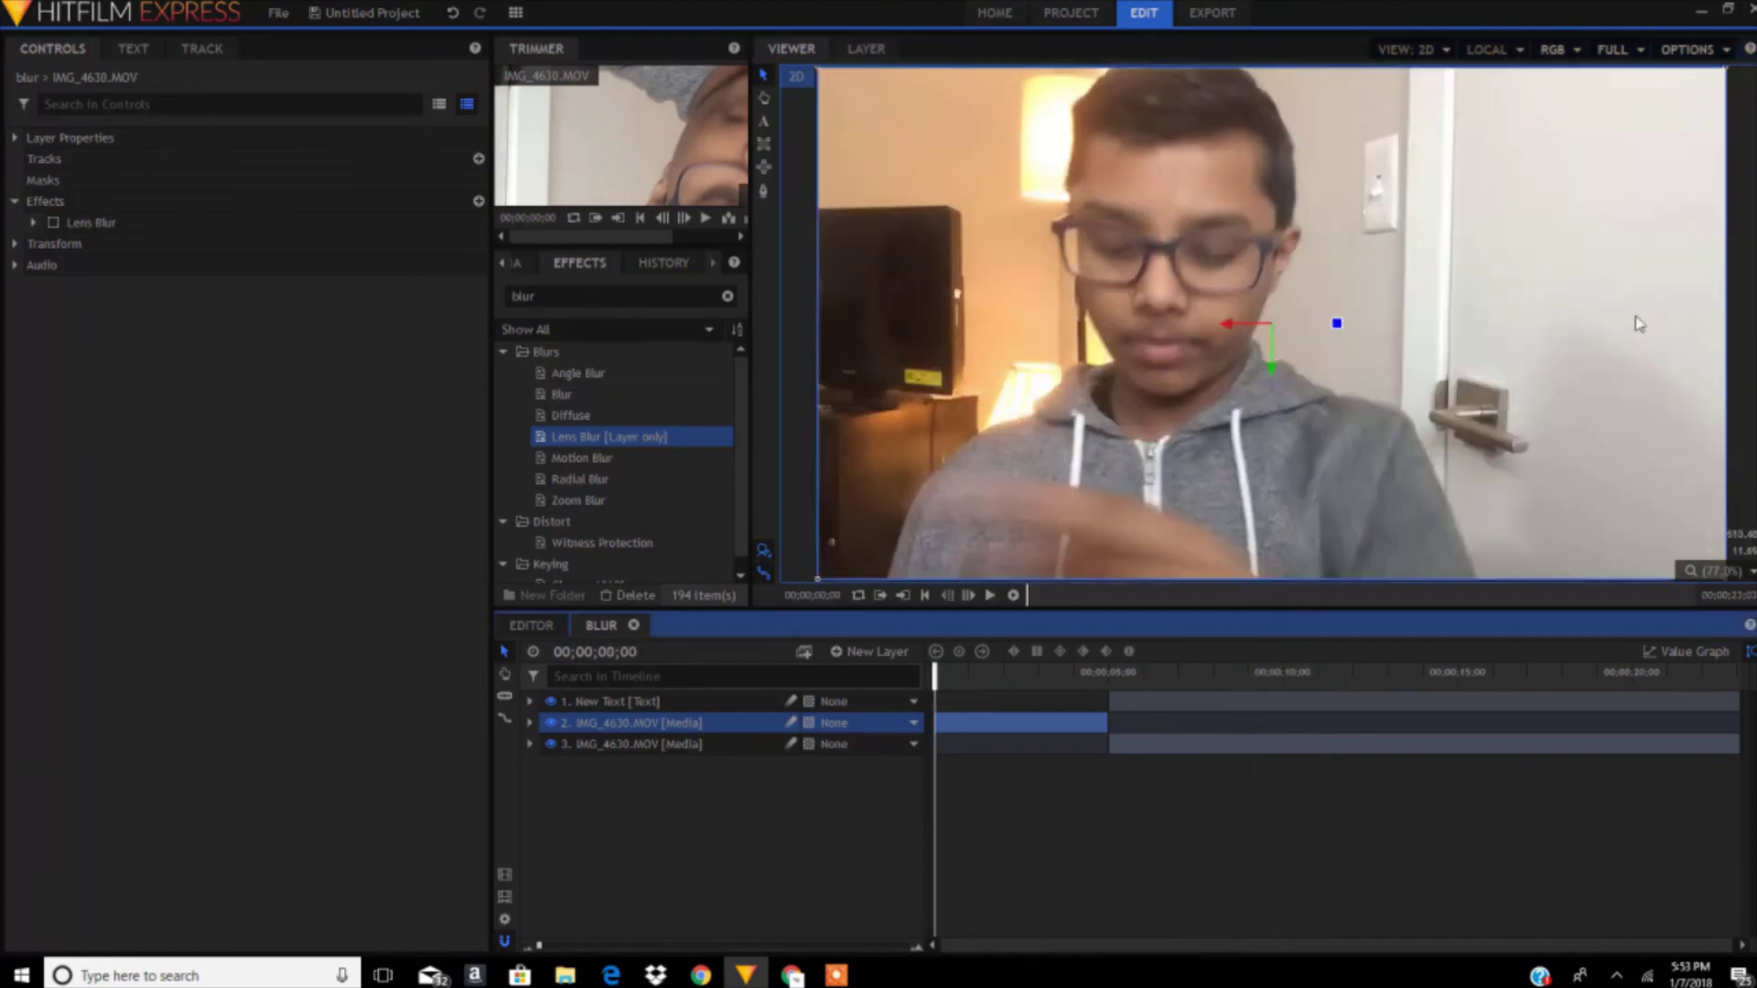
click(1139, 675)
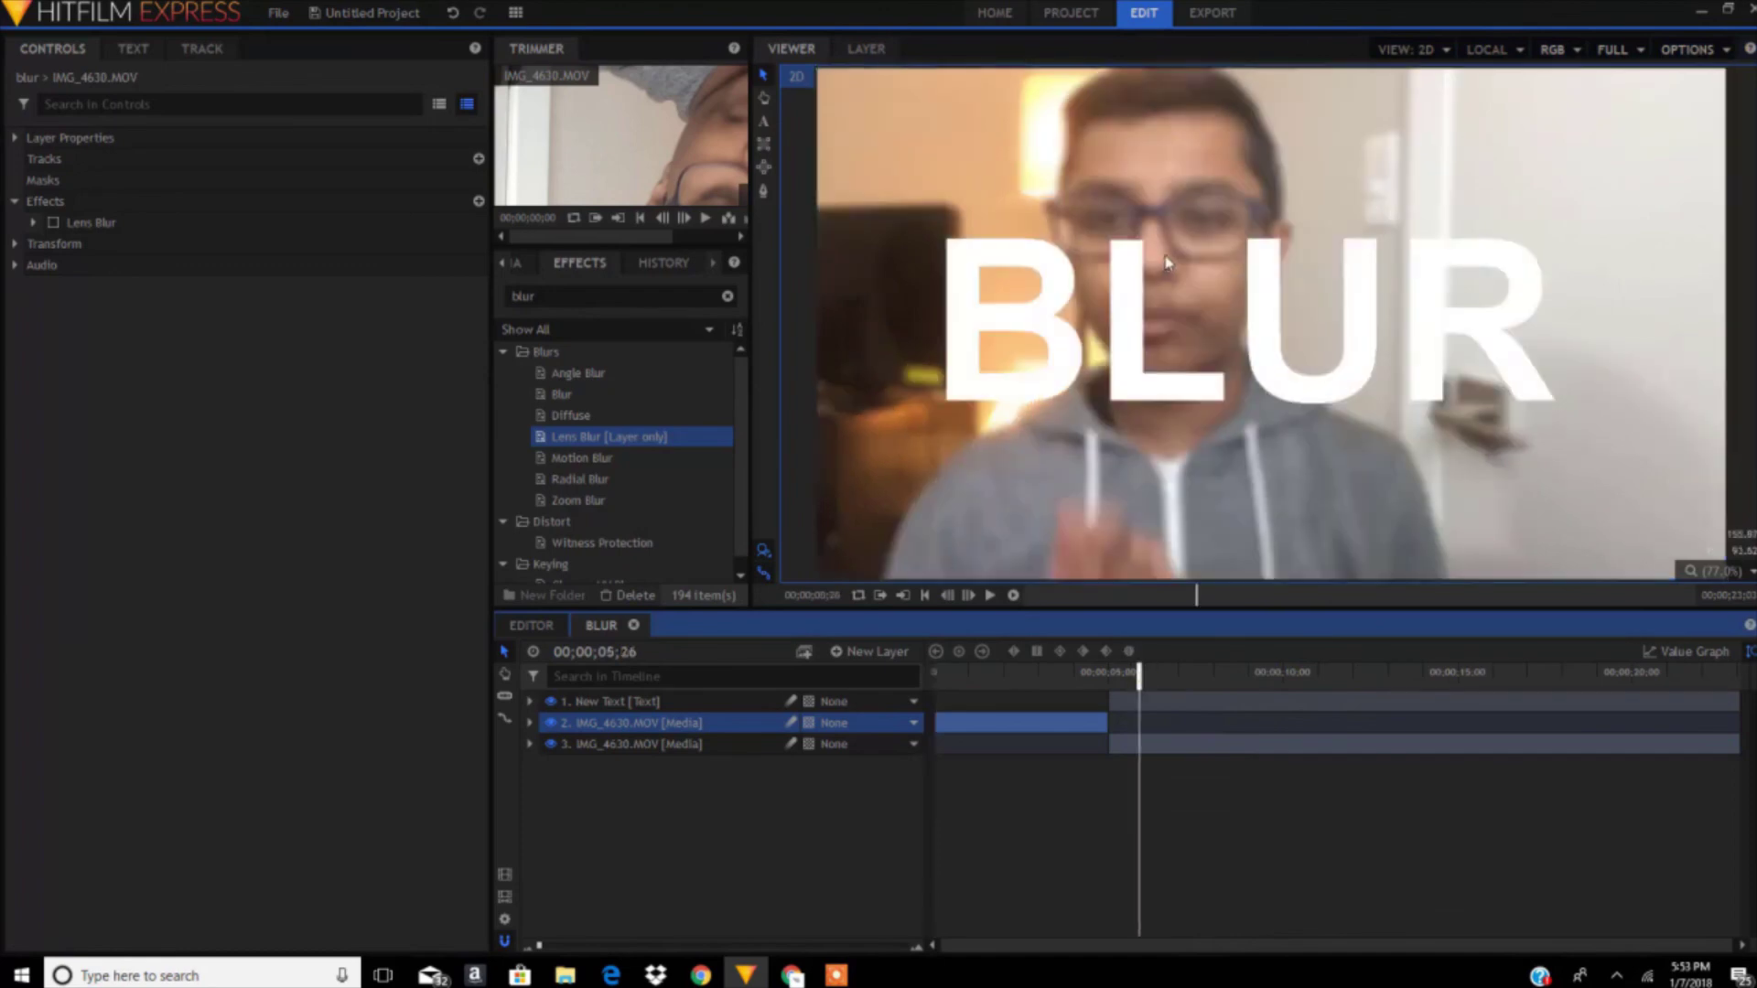